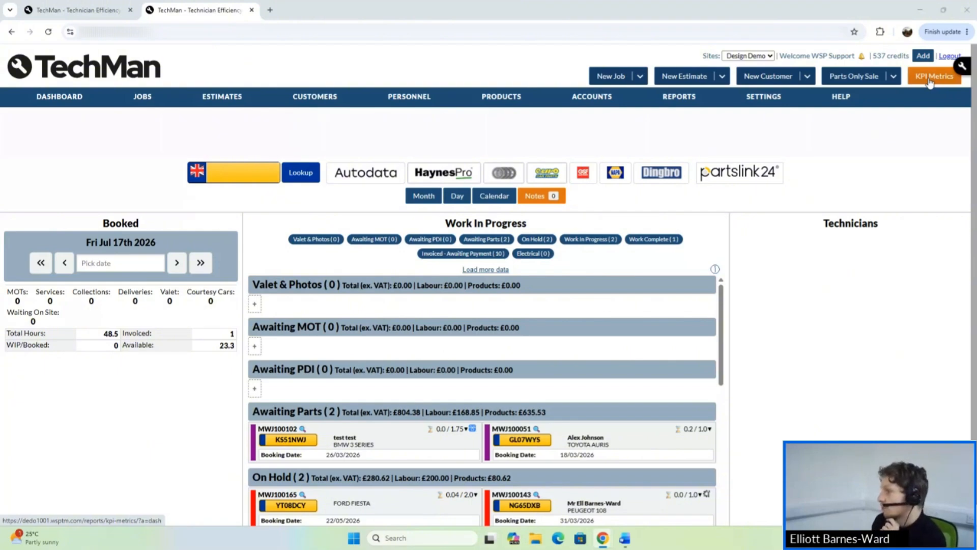
Step: On the KPI Metrics dashboard, add a top-row tile showing the TEST metric
click(929, 81)
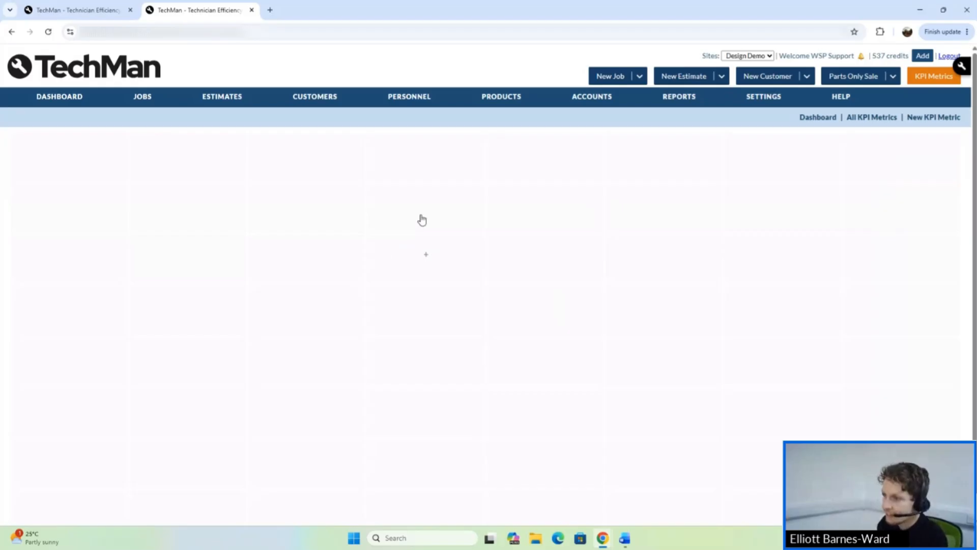
click(427, 159)
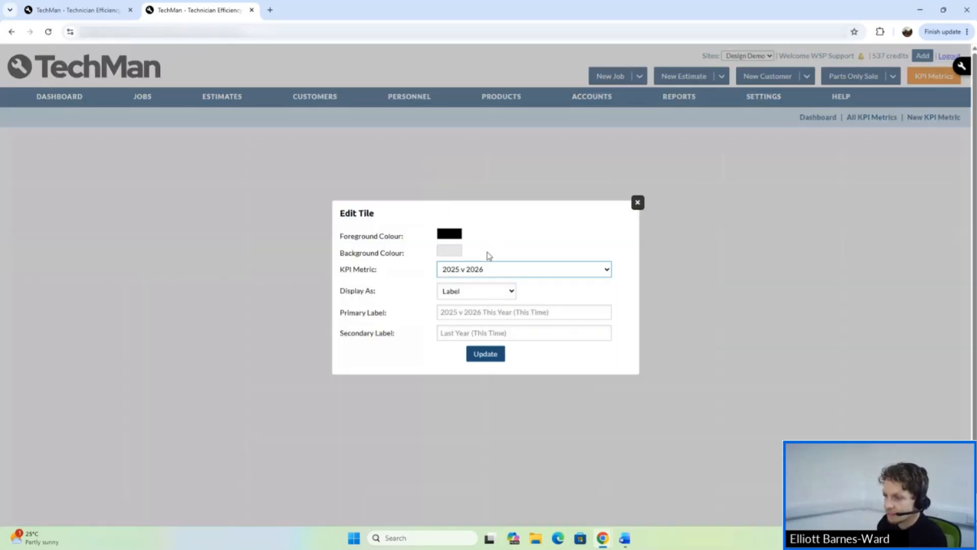
click(481, 273)
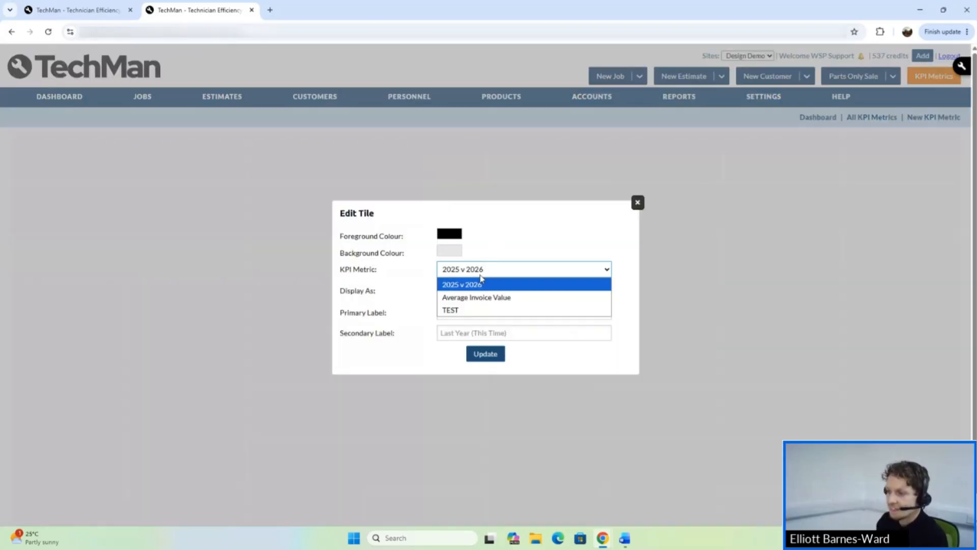
click(463, 310)
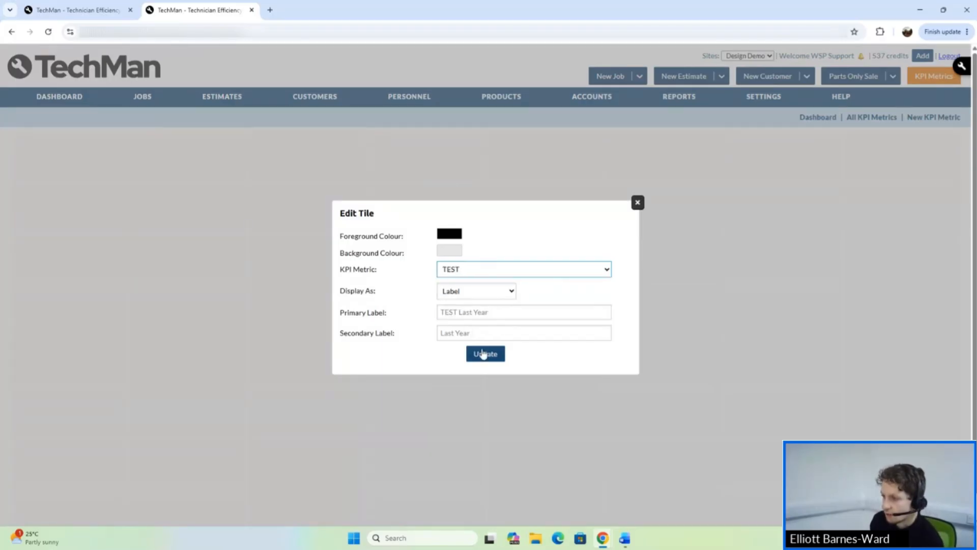
click(481, 355)
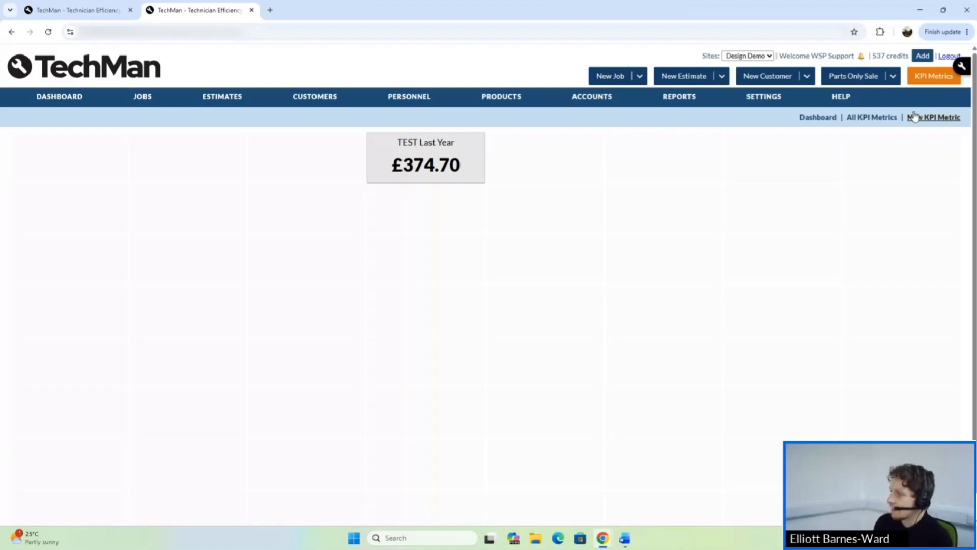
Step: Start a new KPI metric named "Yearly Profit"
click(927, 127)
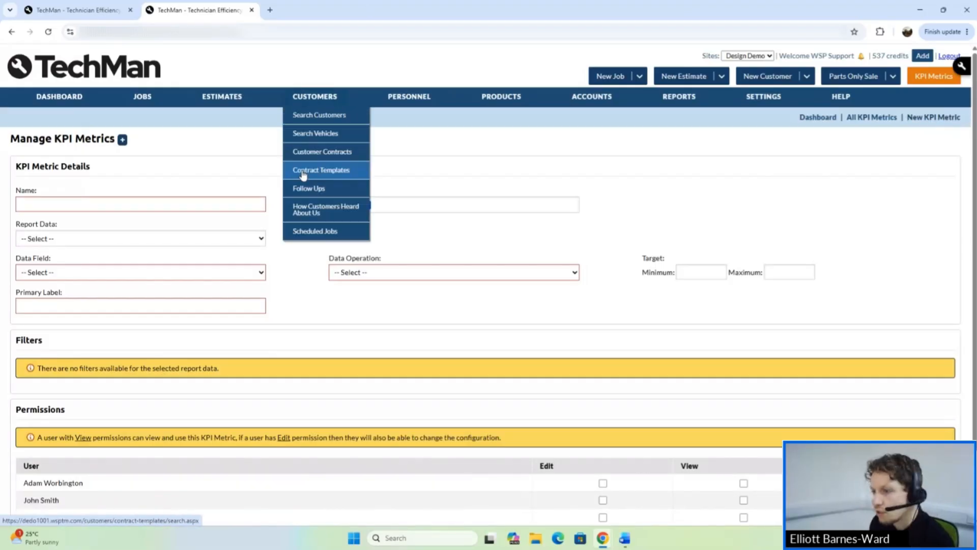
click(249, 199)
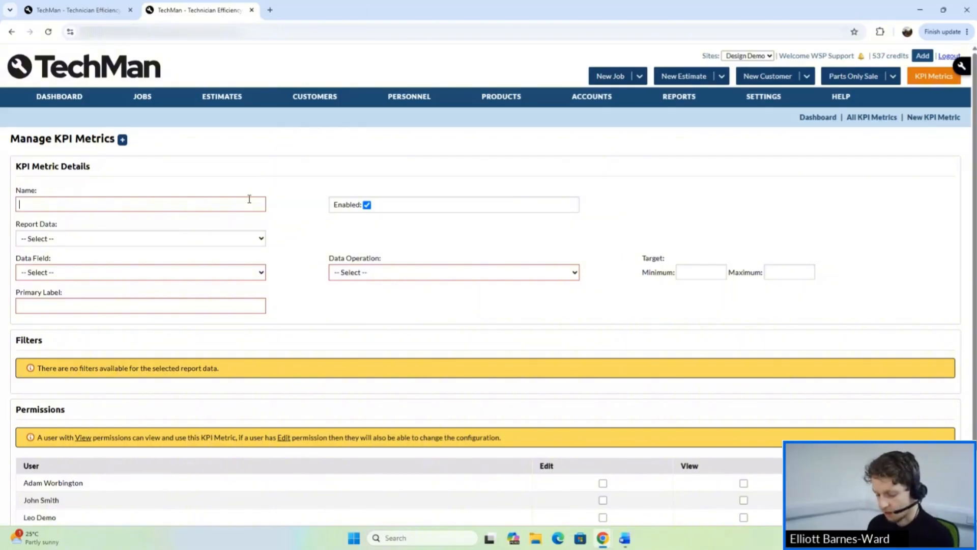
text(Ye)
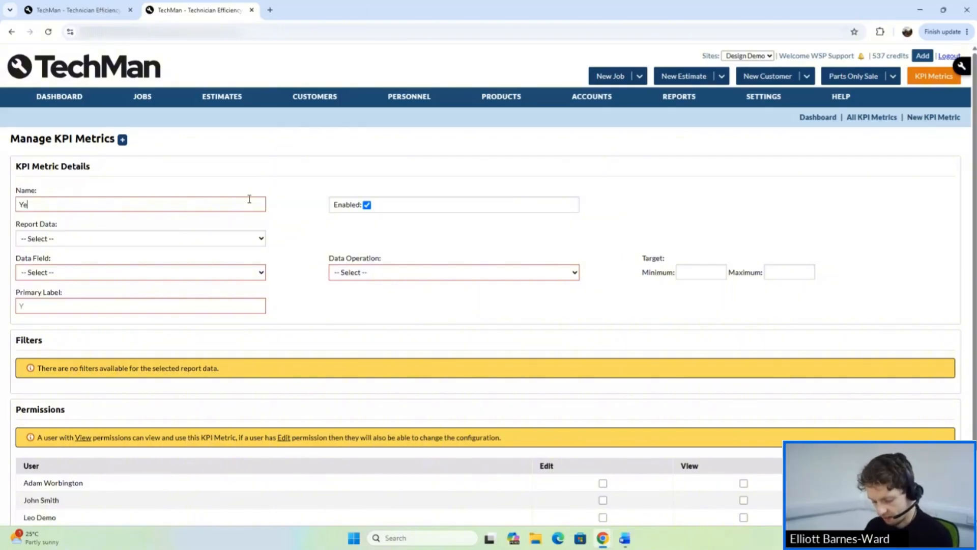
text(arly Profit)
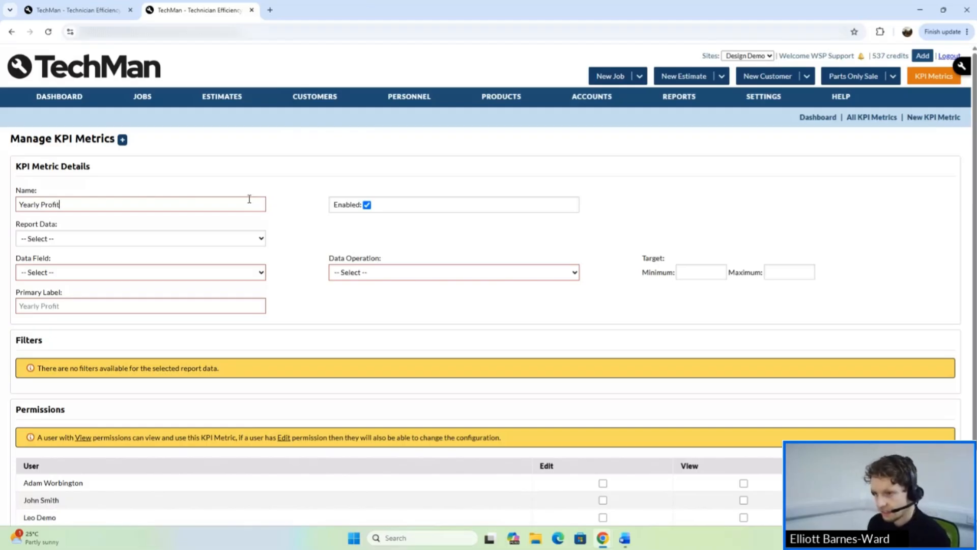
Step: Set the metric's report data to "Jobs - Jobs Invoiced" and its data field to Invoice Number
click(214, 239)
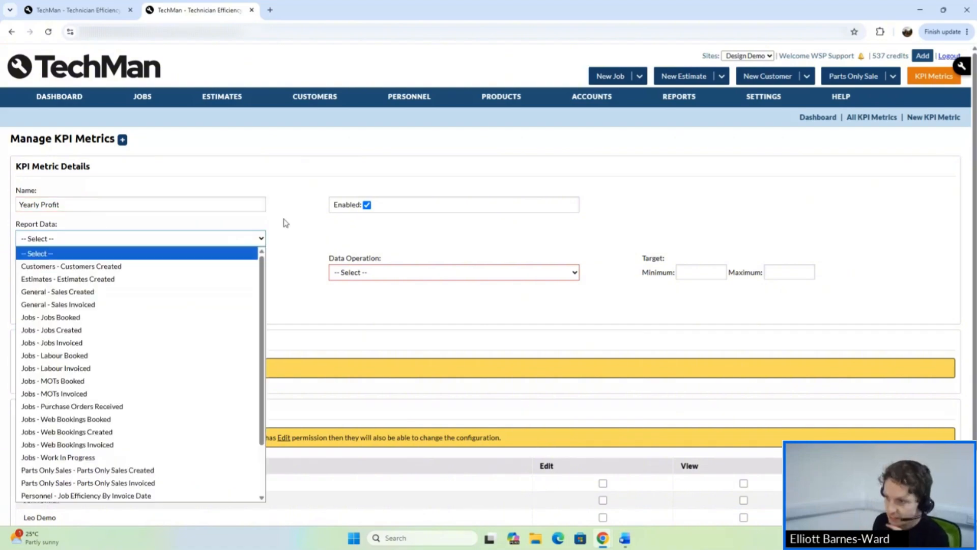
click(287, 224)
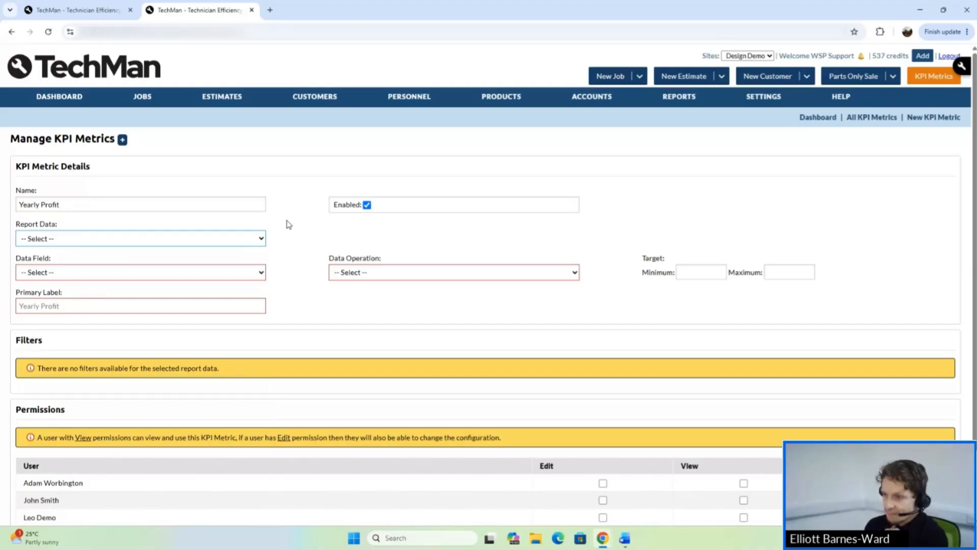
click(196, 243)
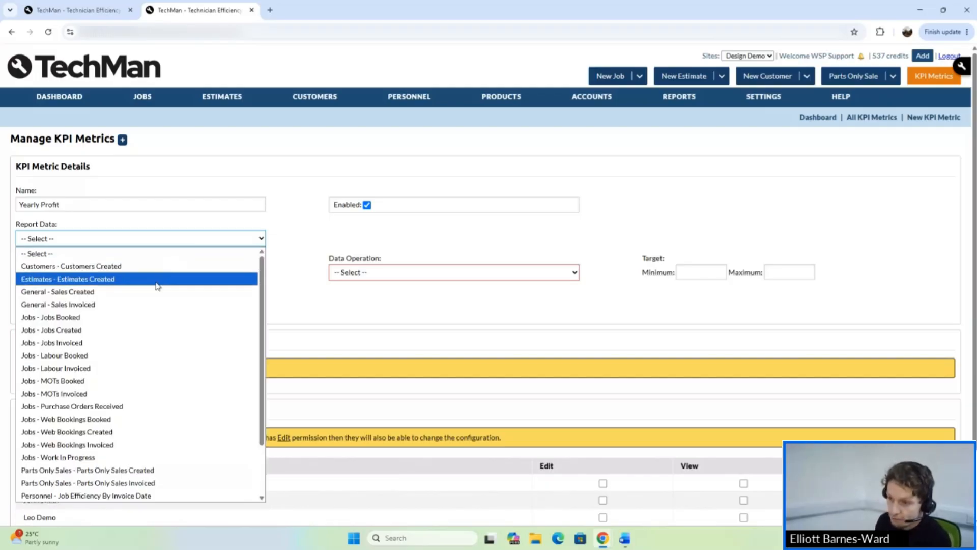
scroll(147, 367, down, 2)
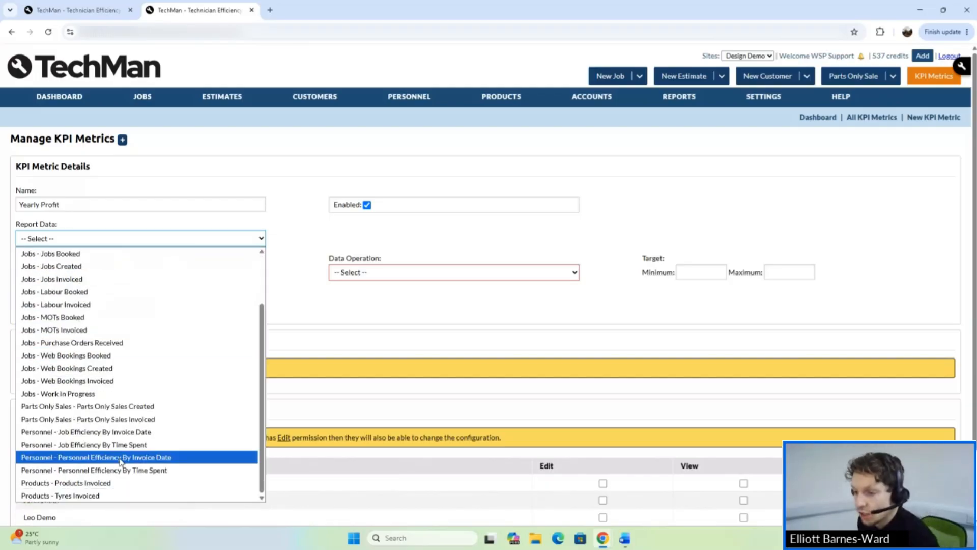
scroll(109, 440, up, 2)
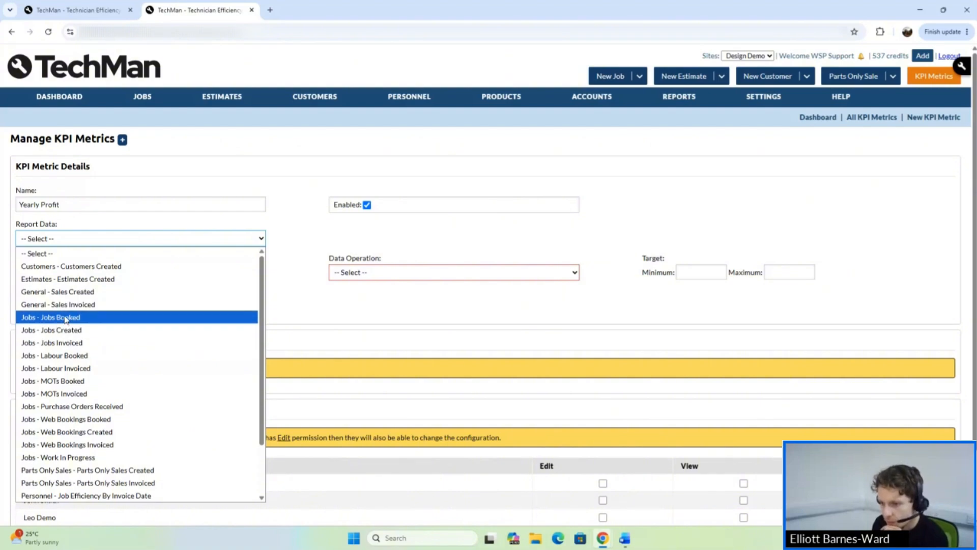
click(67, 342)
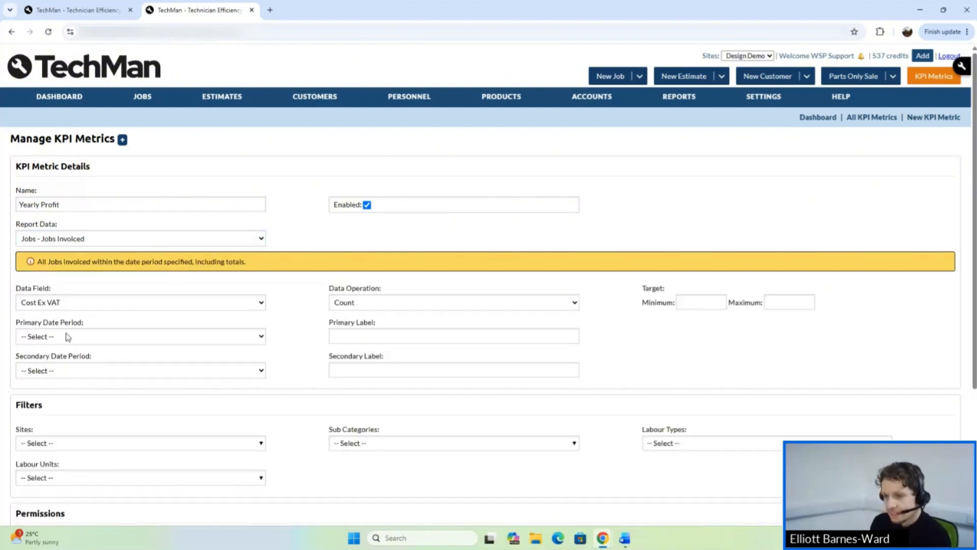
click(60, 305)
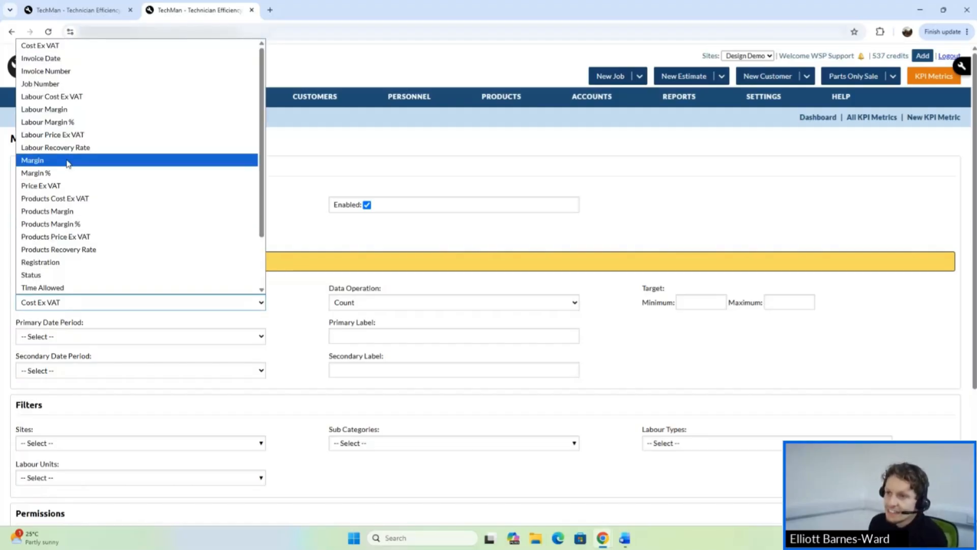
click(70, 72)
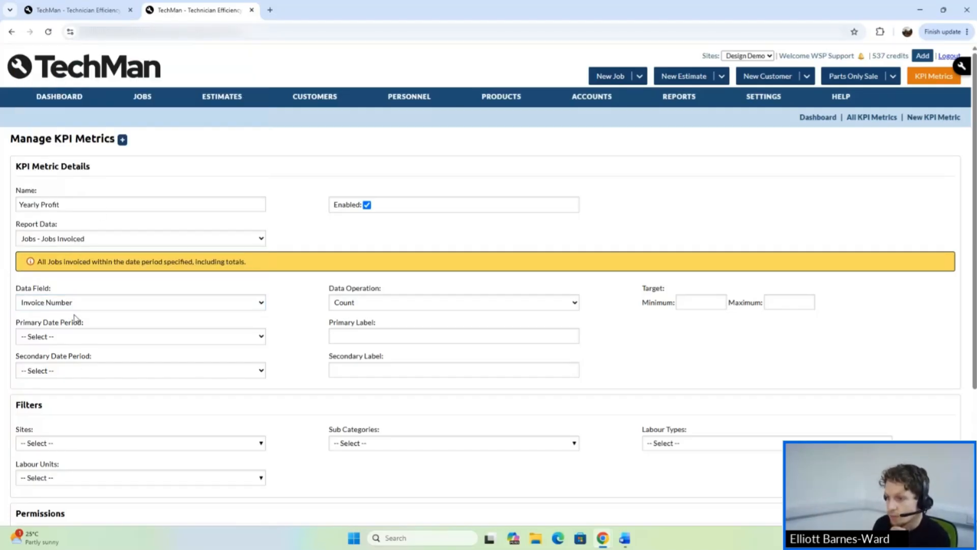
Step: Set both the primary and secondary date periods of the metric to This Year
click(101, 336)
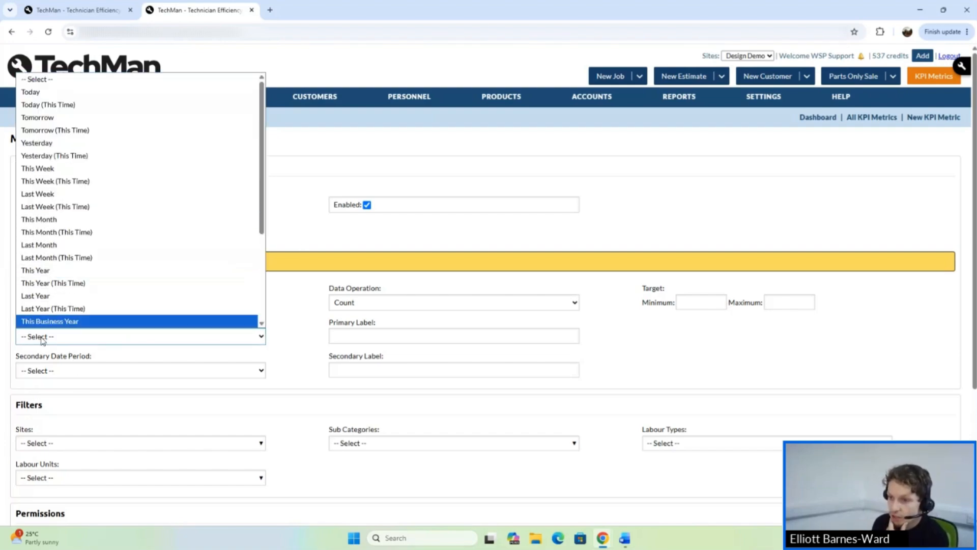
click(47, 274)
click(40, 370)
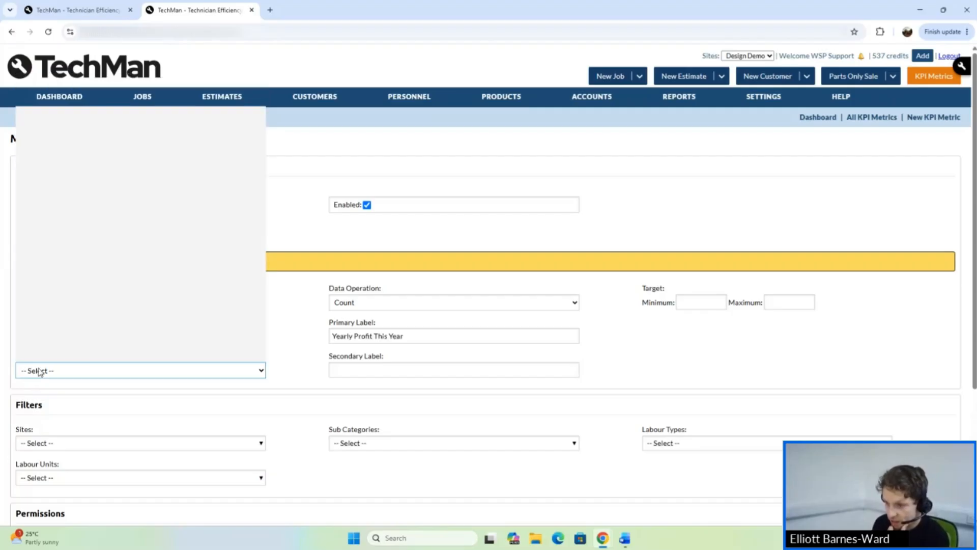
click(44, 306)
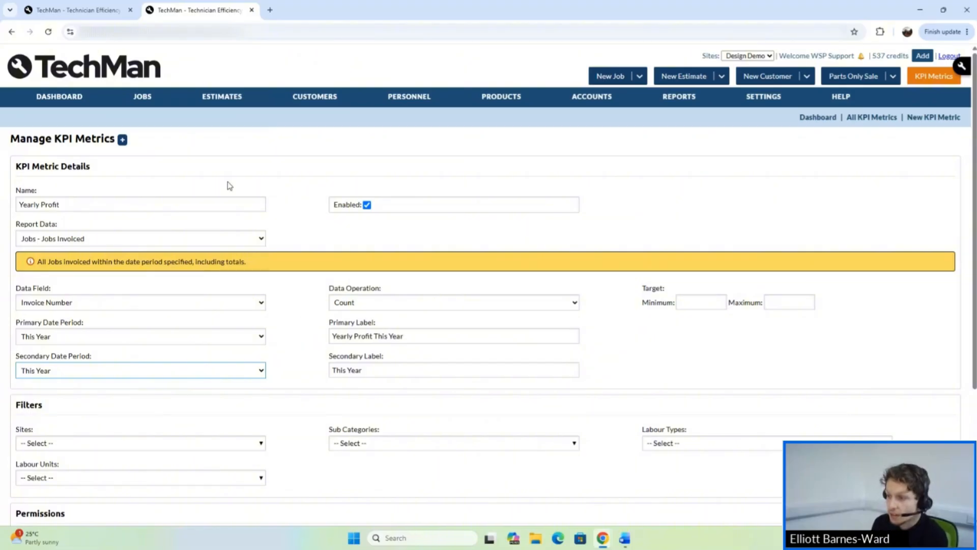
Step: Compare the metric's name with its primary label and review the data operations offered for the Invoice Number field
drag(415, 333, 323, 337)
drag(61, 204, 13, 207)
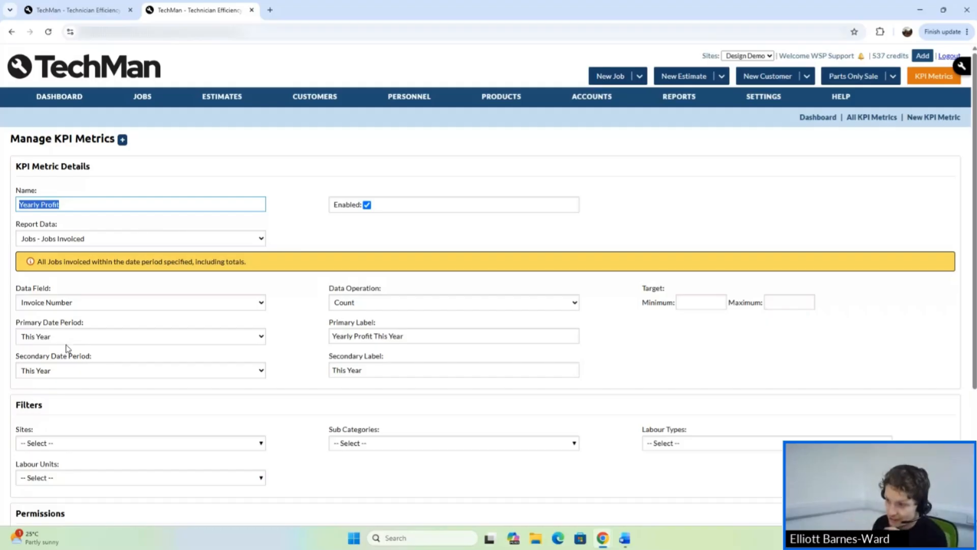
click(373, 337)
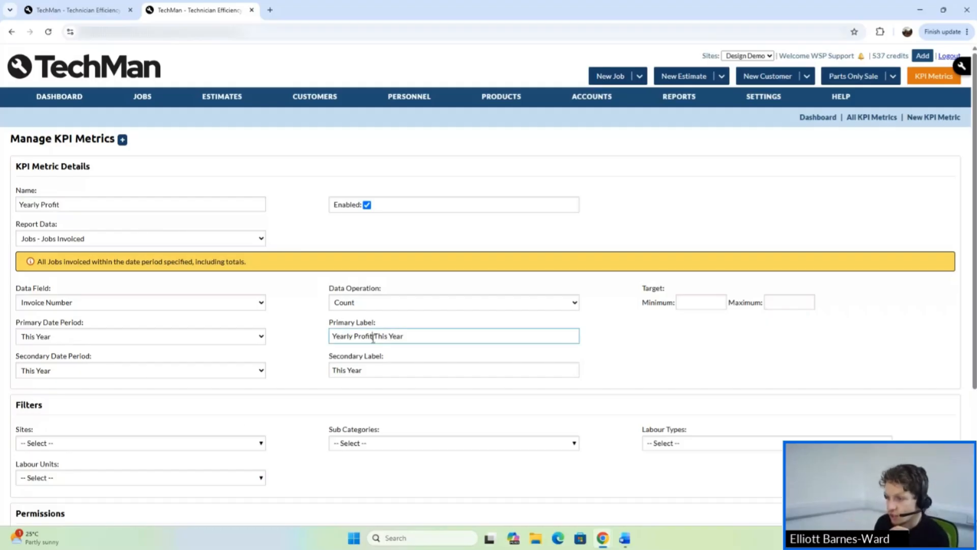
drag(373, 337, 326, 341)
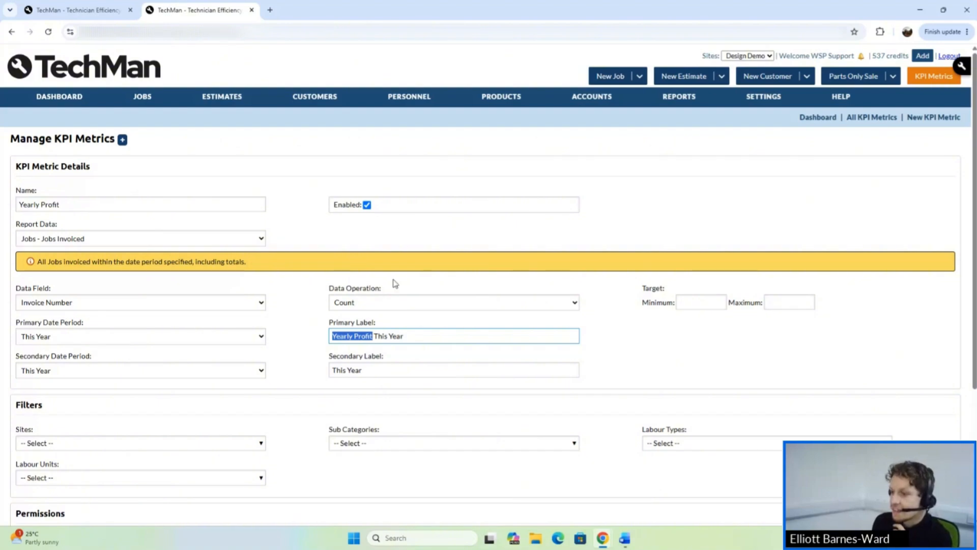
click(384, 304)
click(385, 305)
click(385, 305)
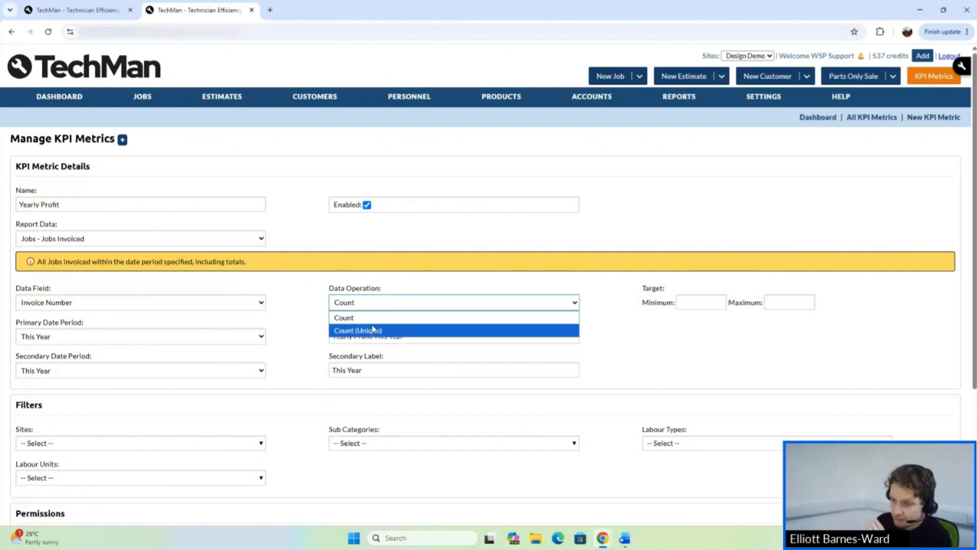
click(204, 313)
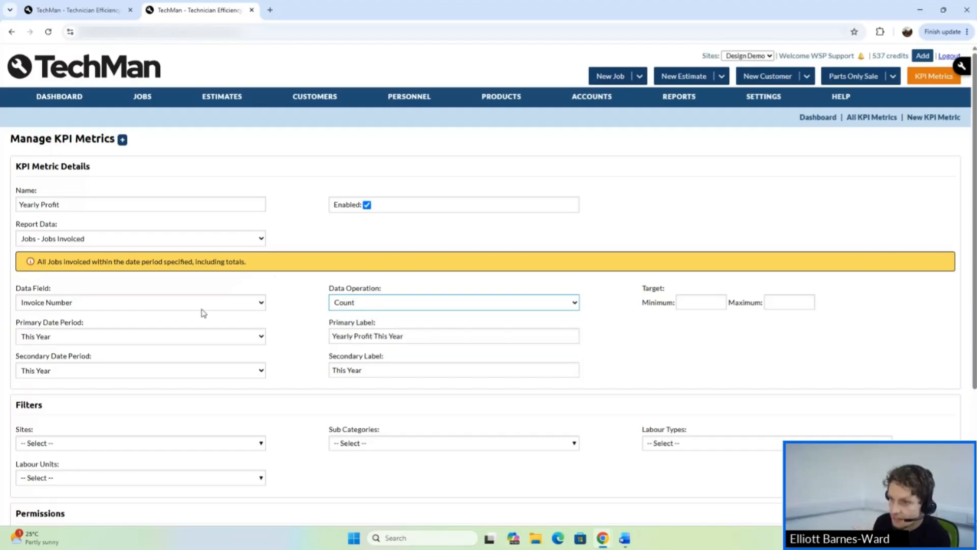
Step: Try Job Number and Labour Margin as the data field, reviewing the data operations offered for each
click(203, 305)
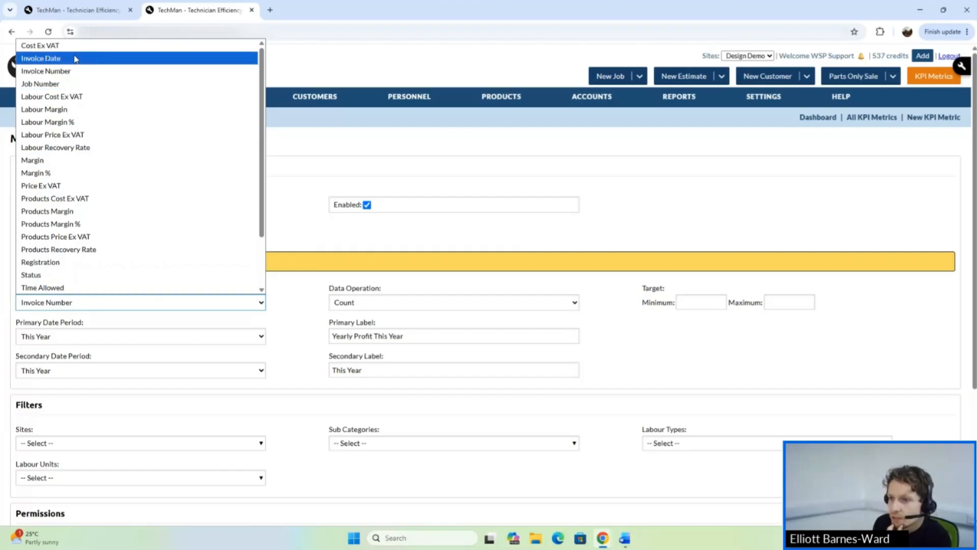
click(75, 83)
click(344, 305)
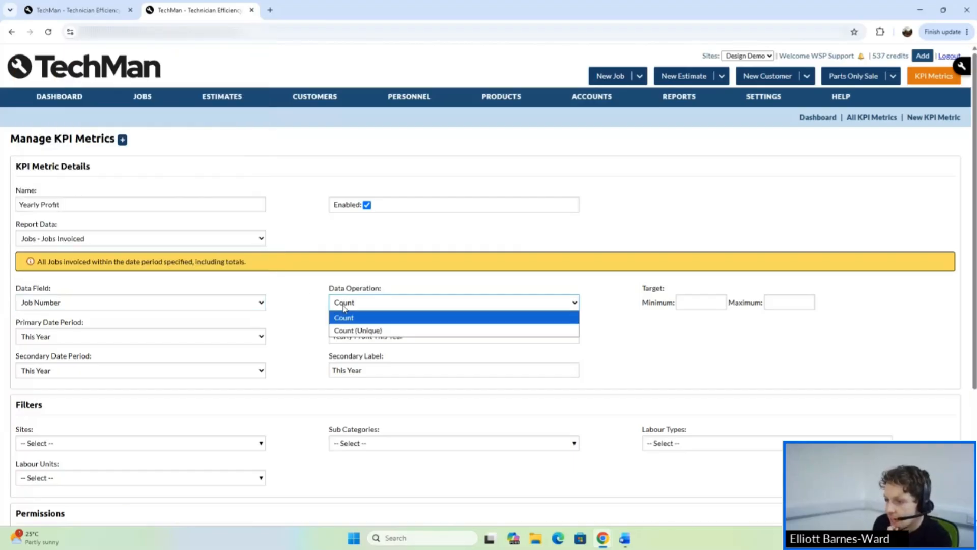
click(180, 304)
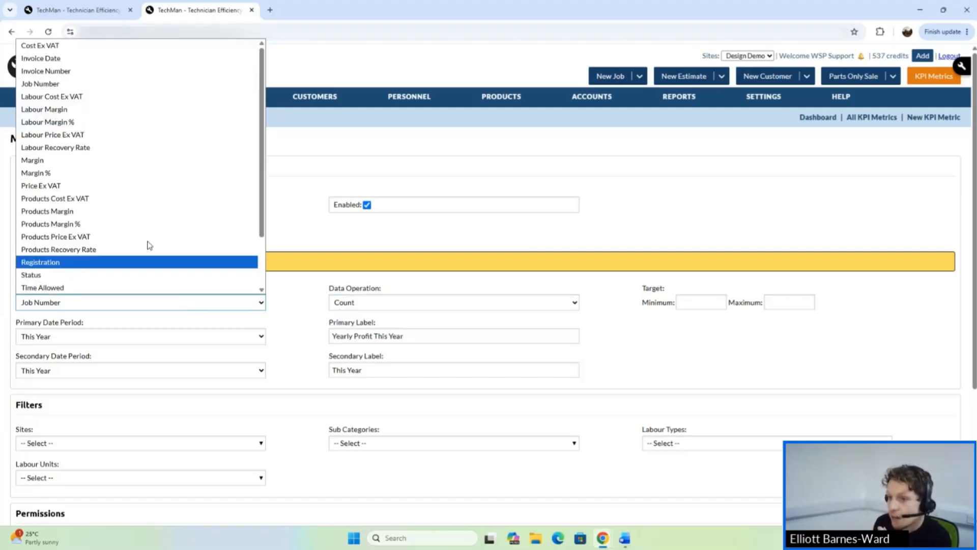
click(77, 110)
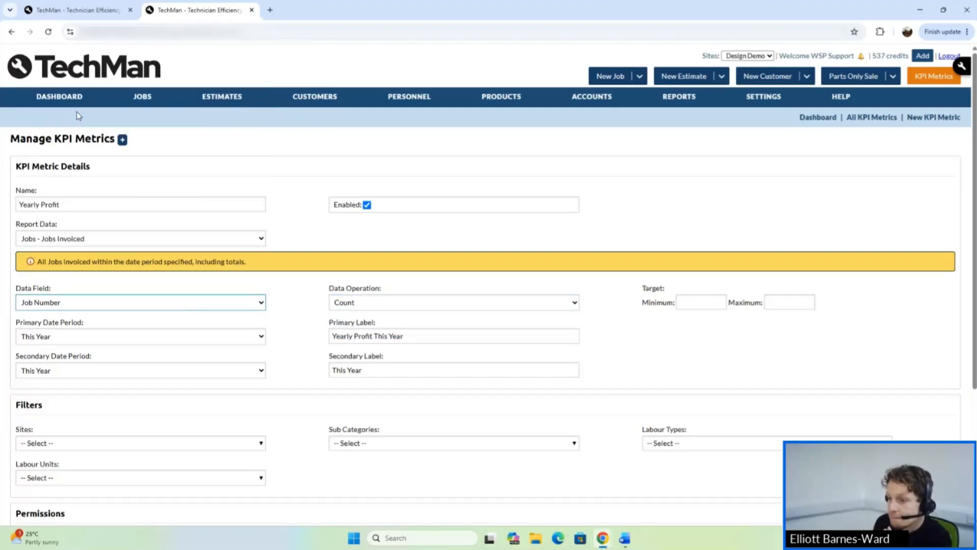
click(365, 306)
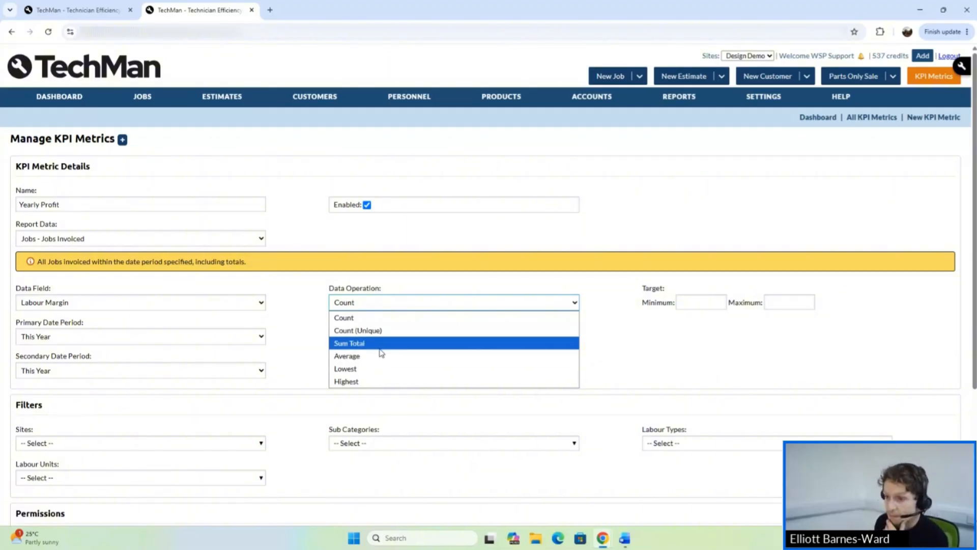
Step: Set the metric's data field to Margin % with Count as the data operation
click(68, 305)
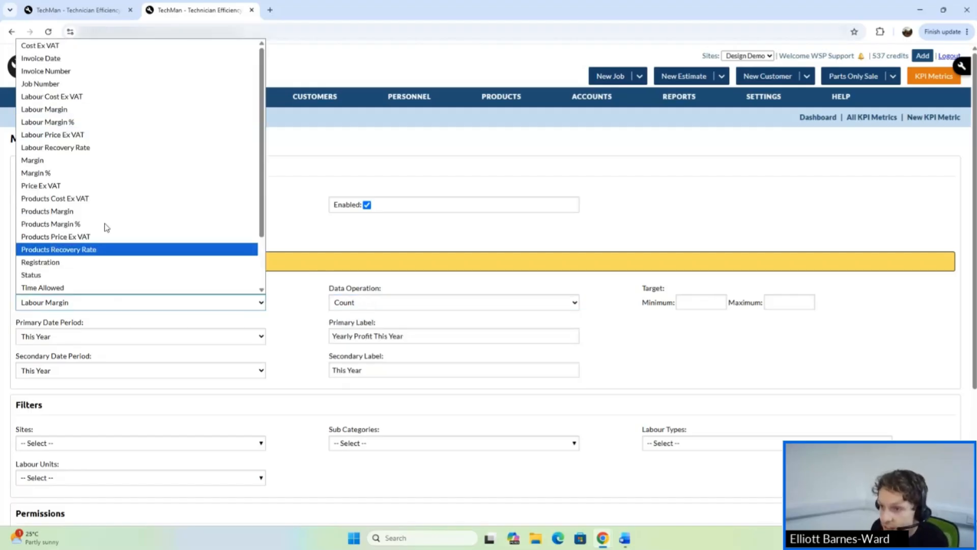
click(62, 173)
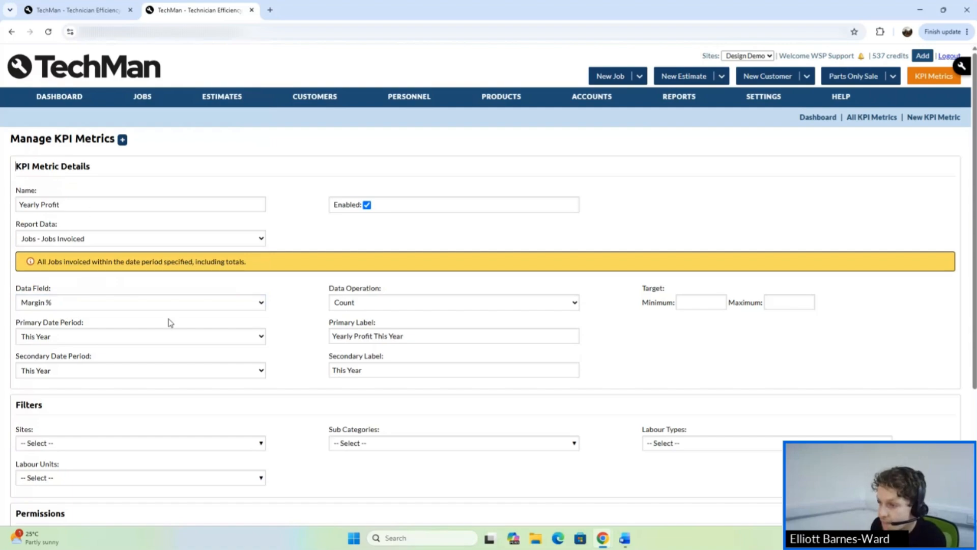
click(337, 303)
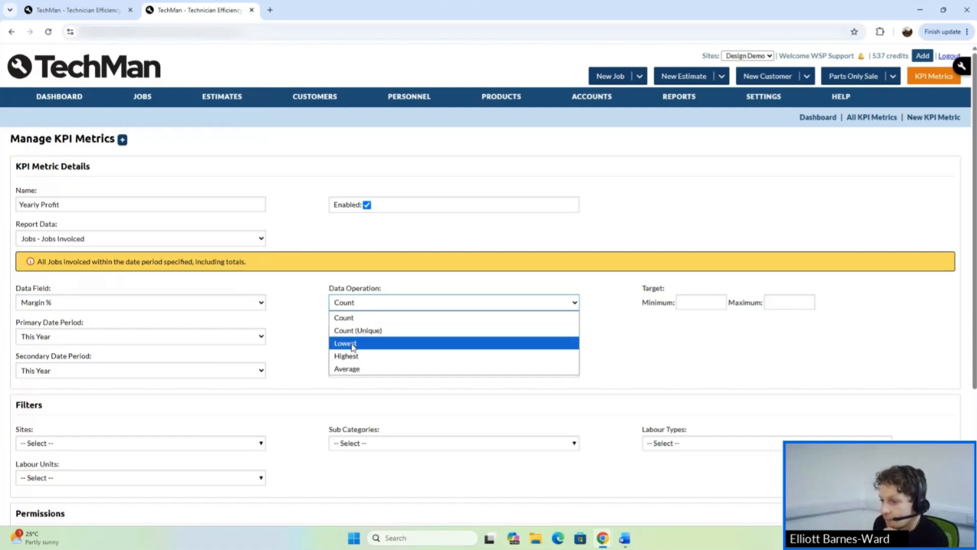
click(351, 317)
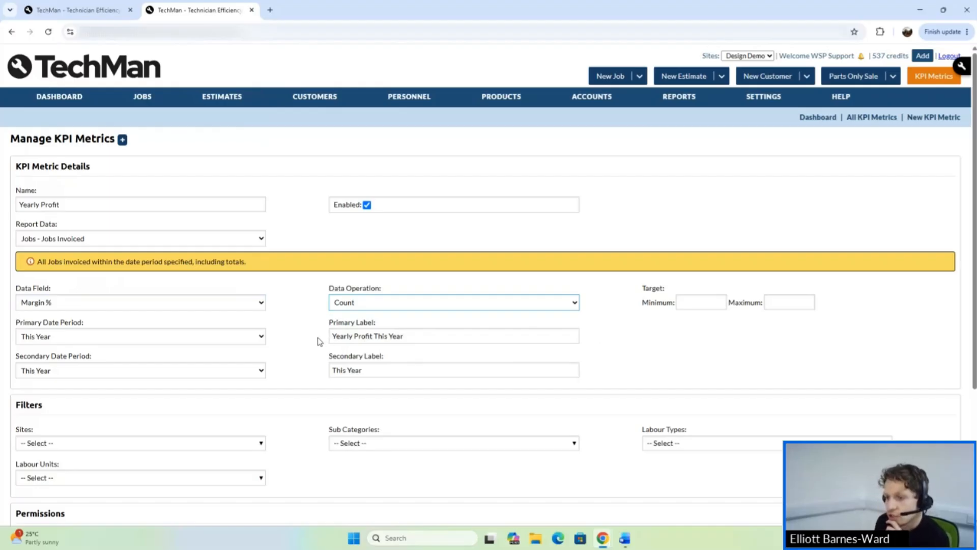
Step: Try Demo 2 and Design Demo in the metric's Sites filter, then clear both selections
scroll(316, 340, down, 2)
scroll(317, 340, down, 1)
click(73, 294)
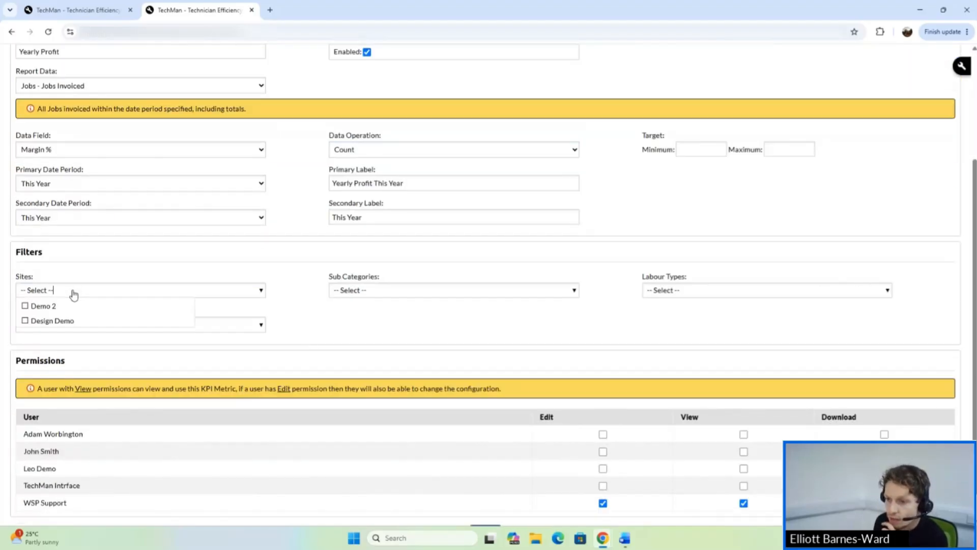
click(297, 300)
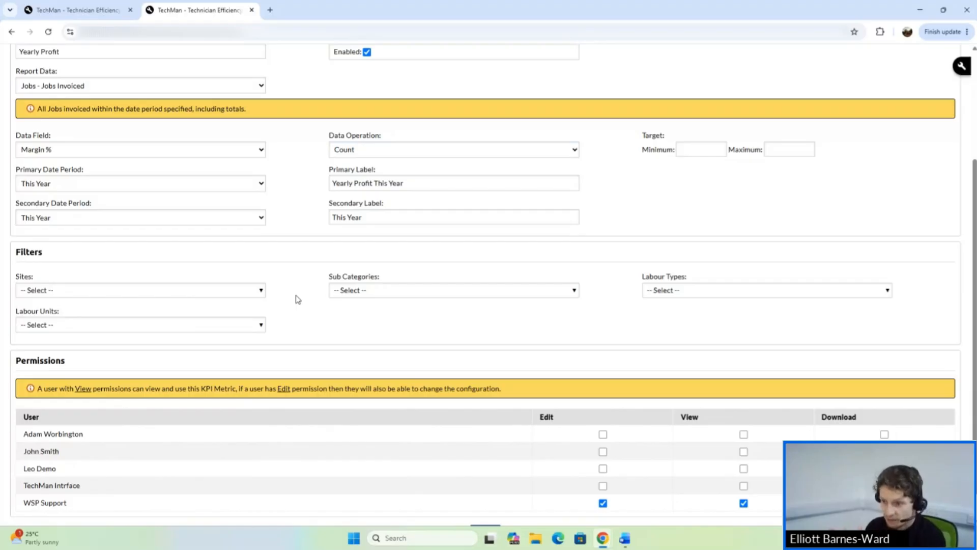
click(230, 290)
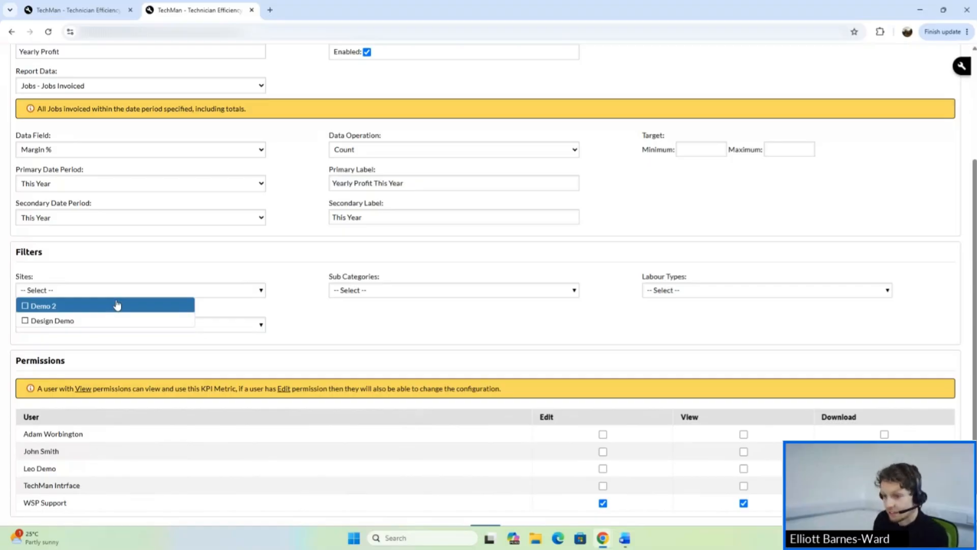
click(117, 304)
click(125, 322)
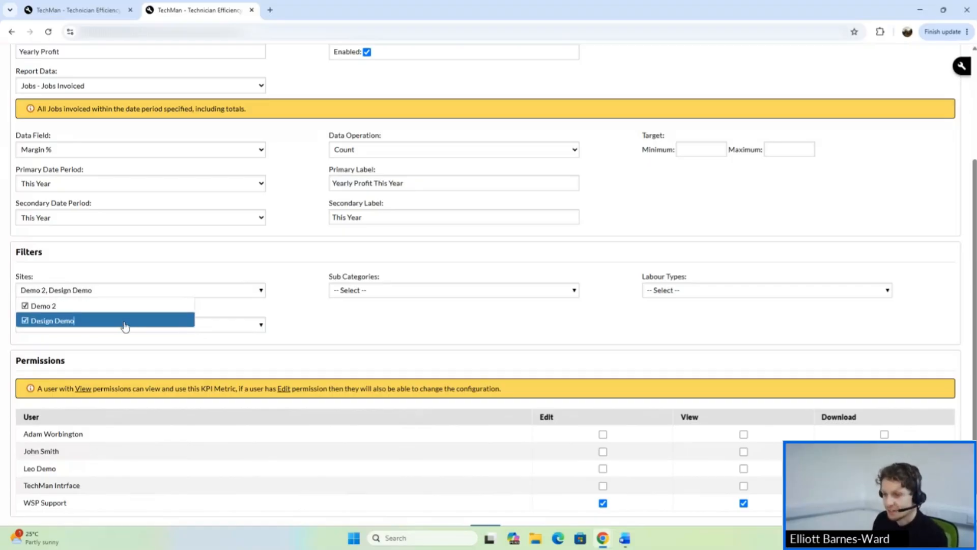
click(108, 320)
click(97, 307)
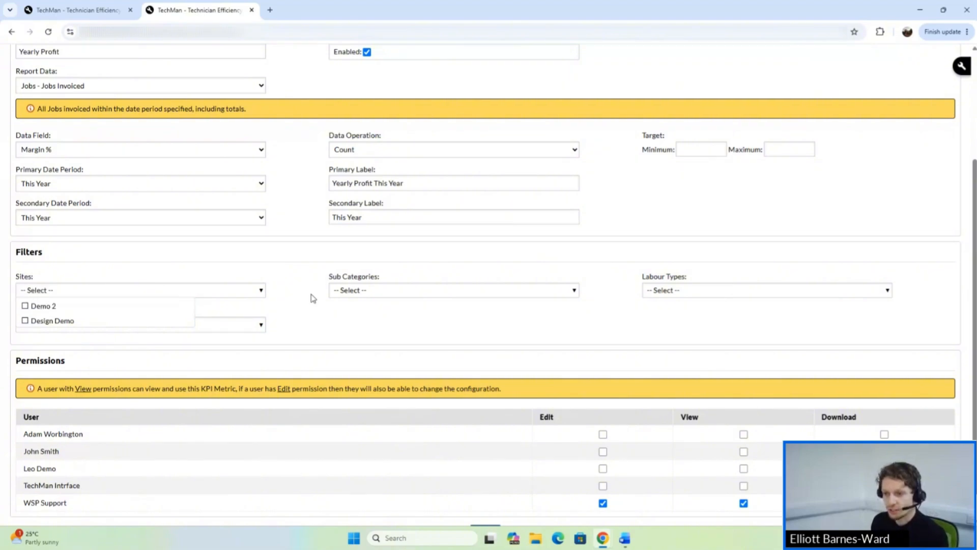
click(313, 298)
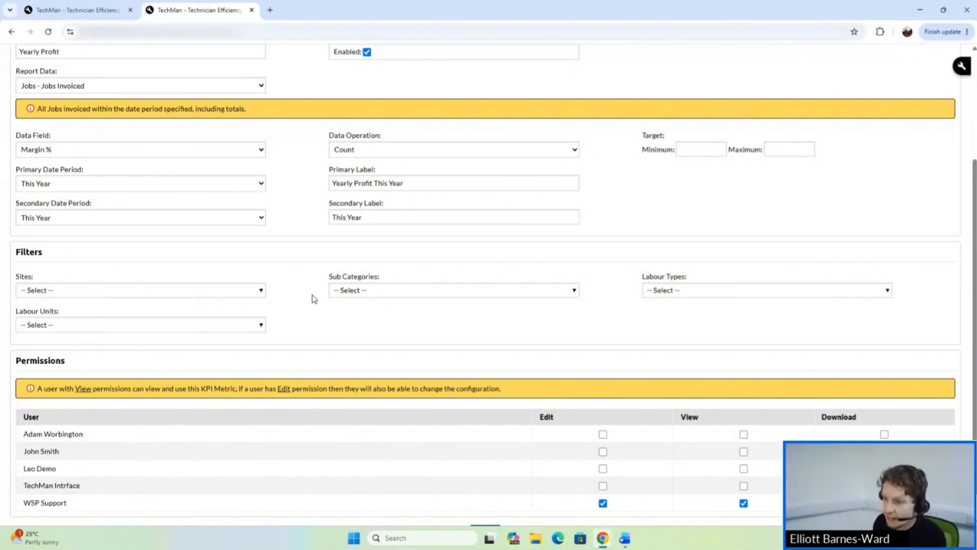
Step: Filter the metric by the labour unit LAB1 - Standard Labour
click(224, 328)
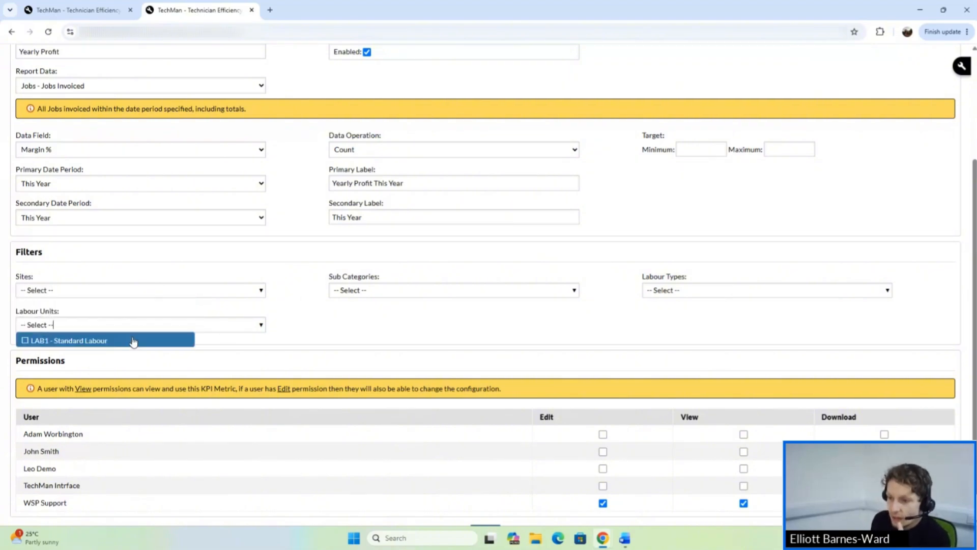
scroll(153, 331, down, 1)
scroll(318, 309, up, 1)
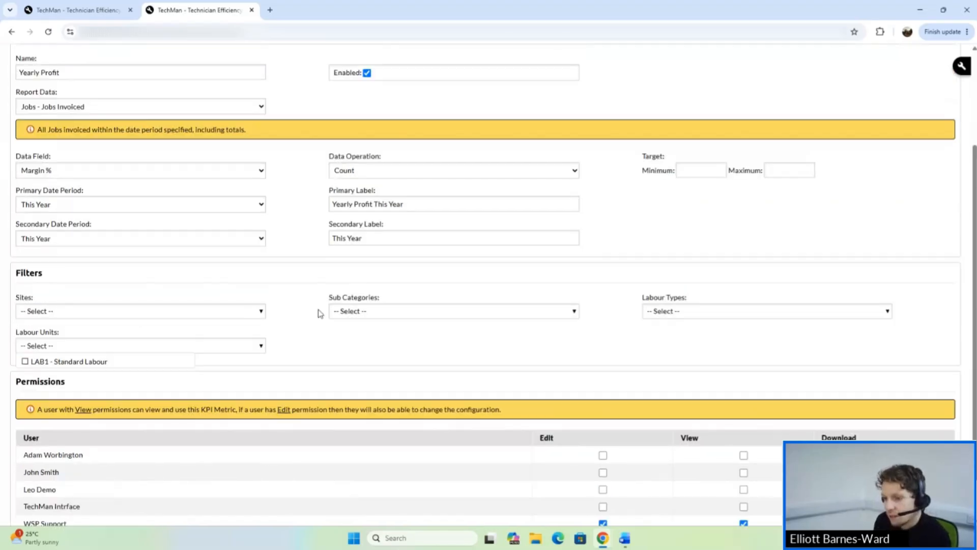
click(246, 344)
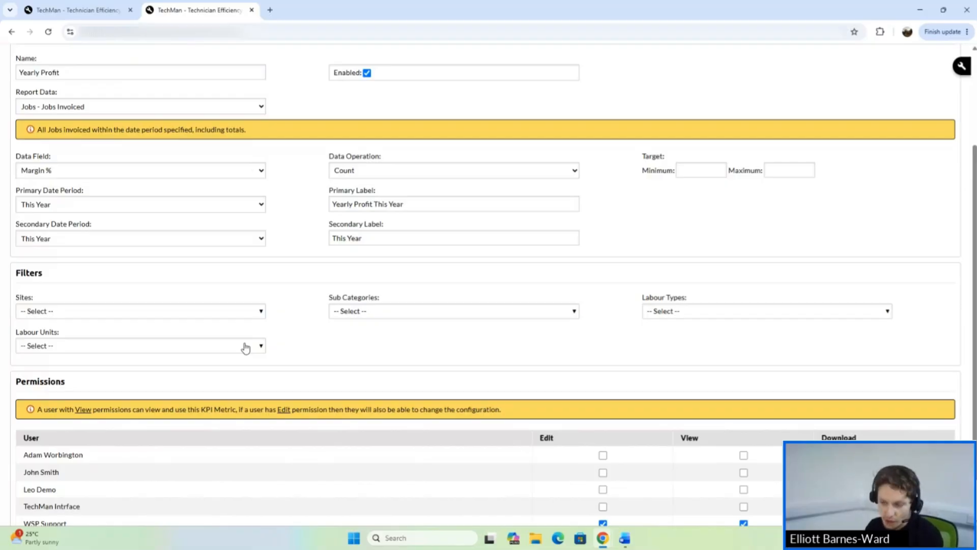
click(246, 346)
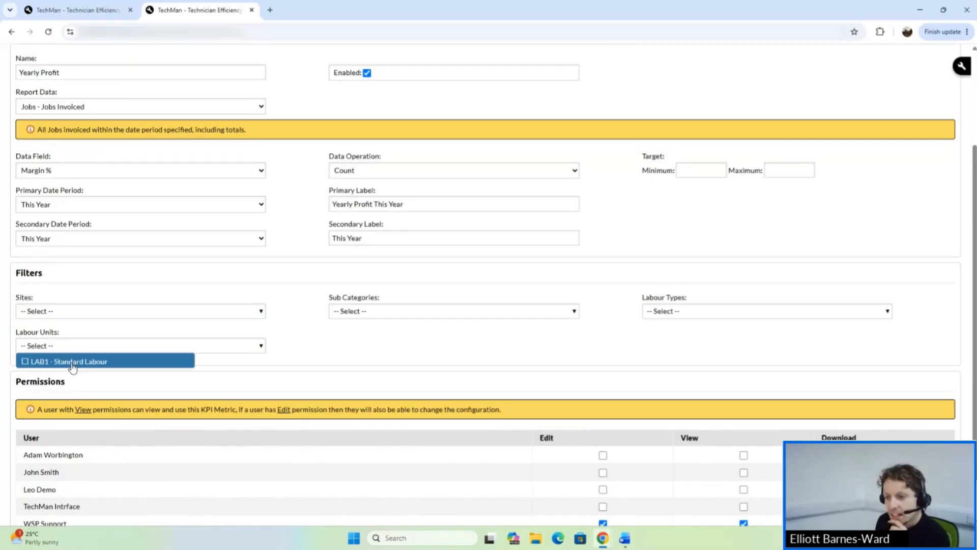
click(72, 362)
click(286, 348)
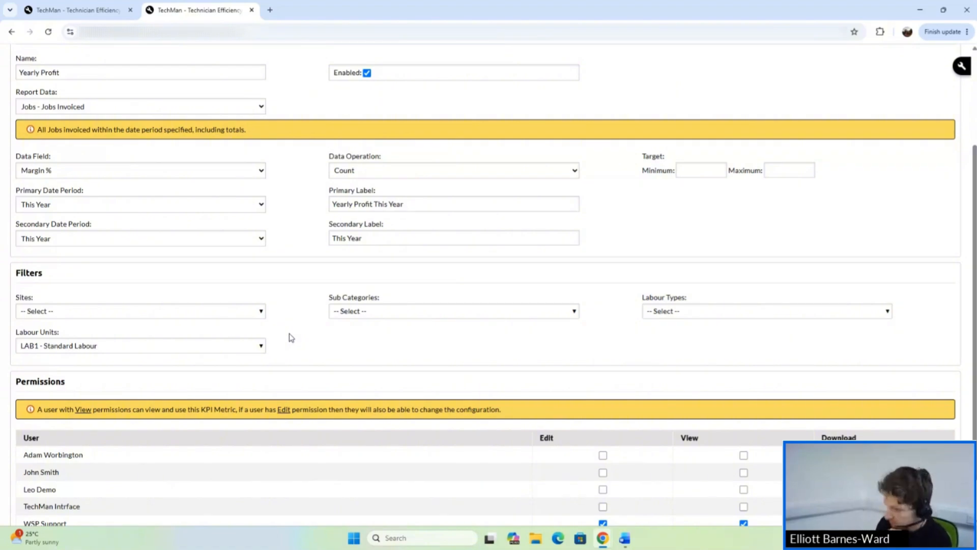
Step: Review the options offered by the Sub Categories and Labour Types filters without selecting any
click(350, 311)
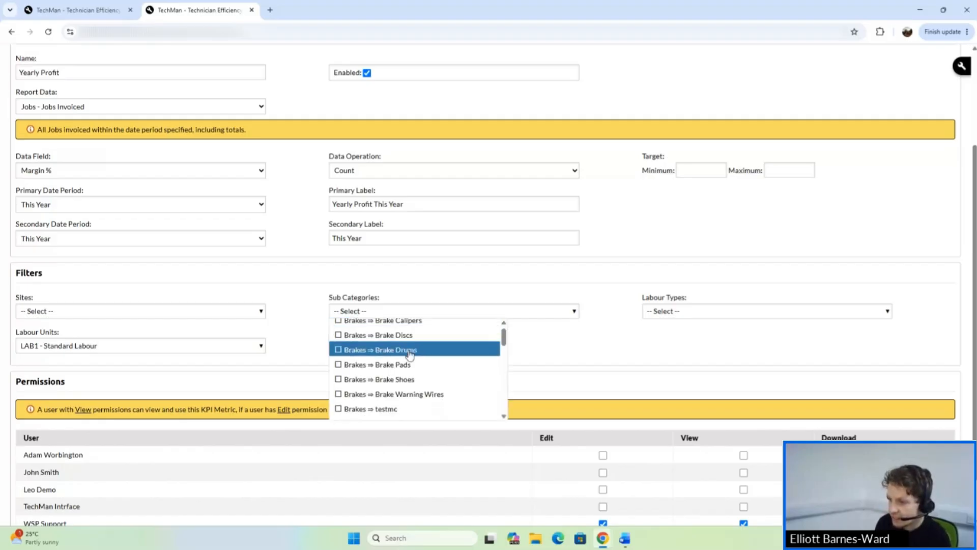
scroll(410, 355, down, 10)
scroll(406, 354, down, 1)
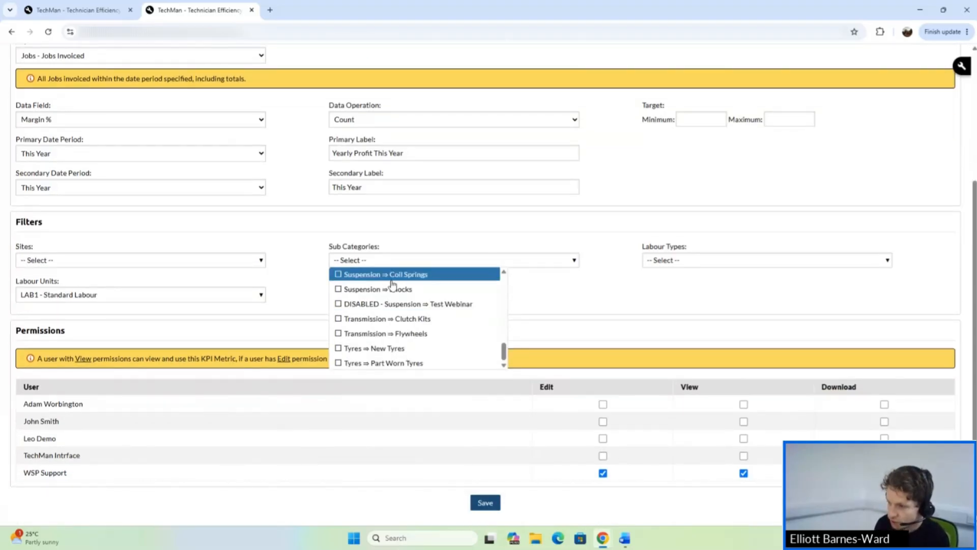
scroll(406, 325, up, 10)
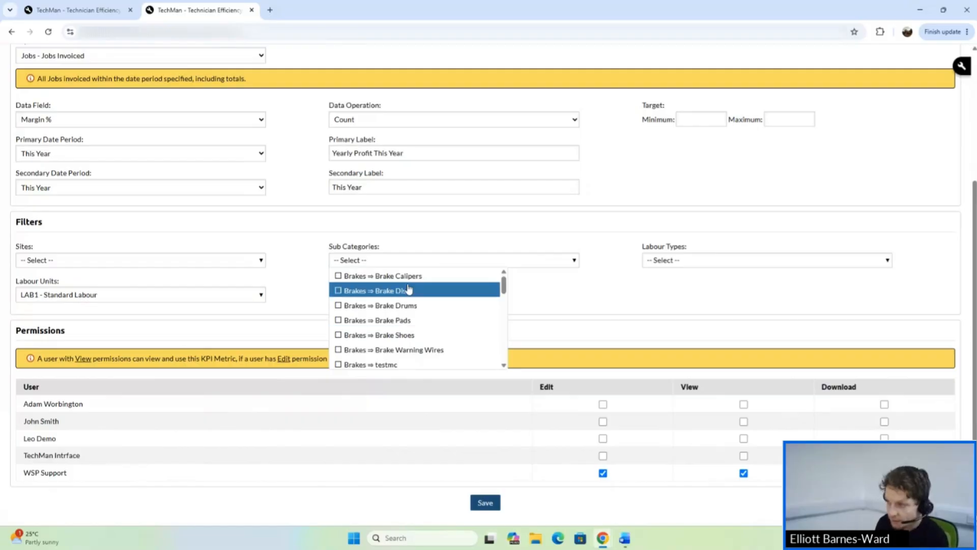
click(614, 283)
click(667, 261)
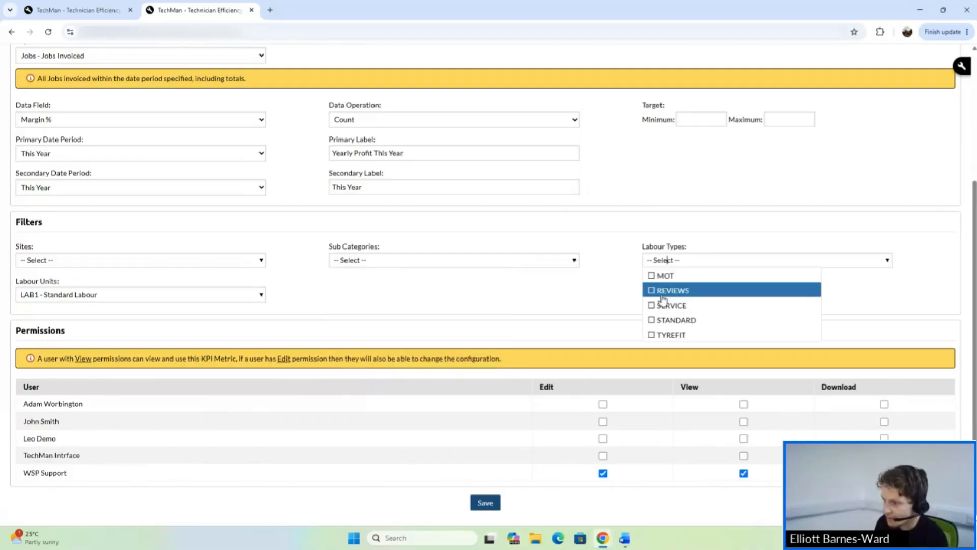
click(624, 302)
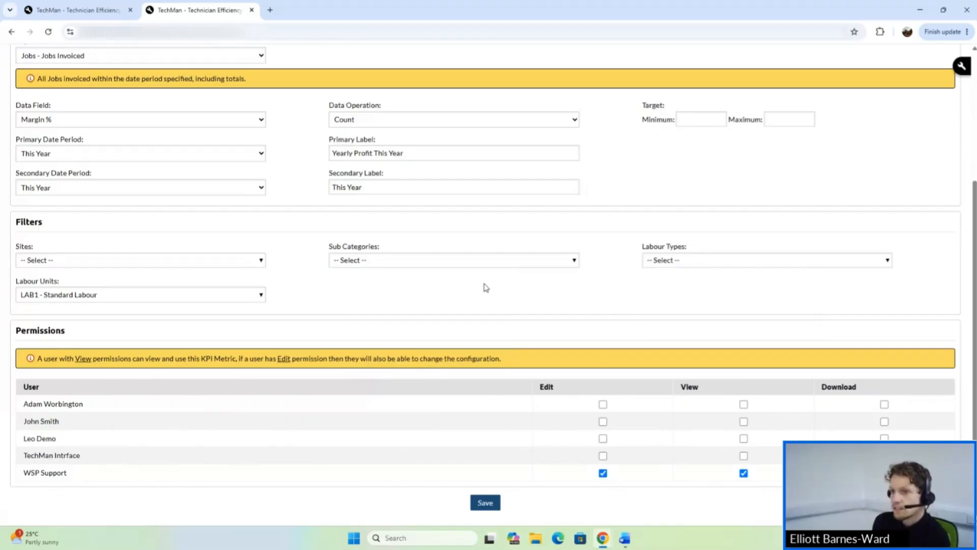
Step: Save the metric and add a dashboard tile that shows the Yearly Profit KPI metric
click(487, 503)
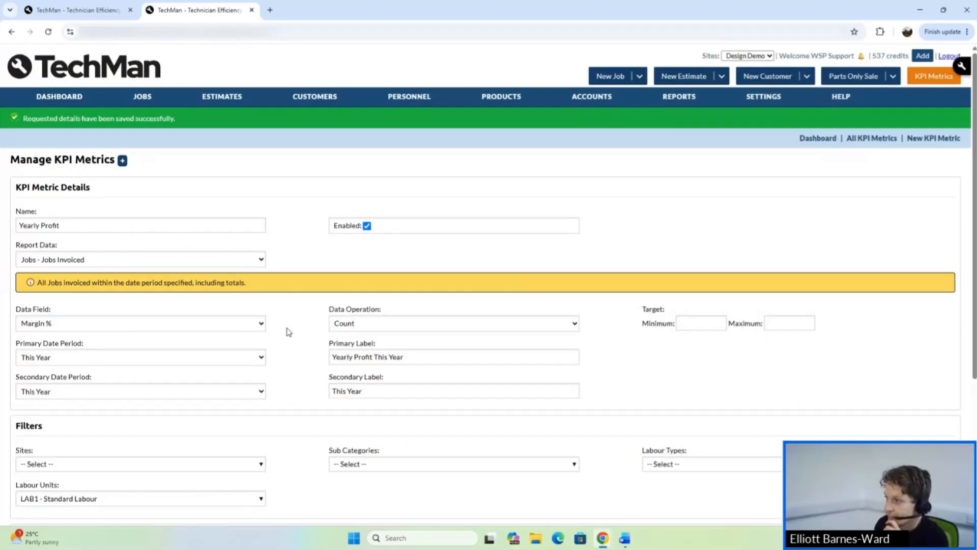
click(60, 98)
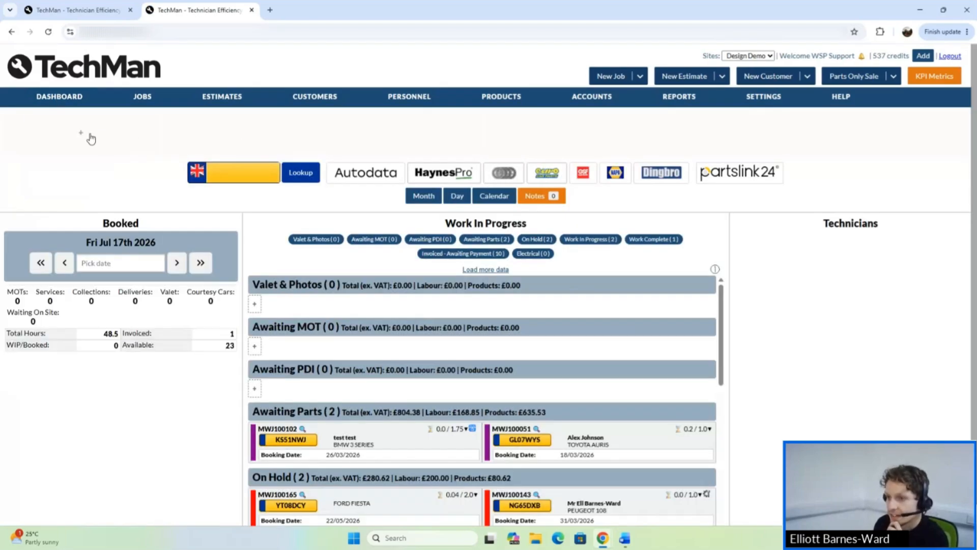
click(81, 133)
click(480, 271)
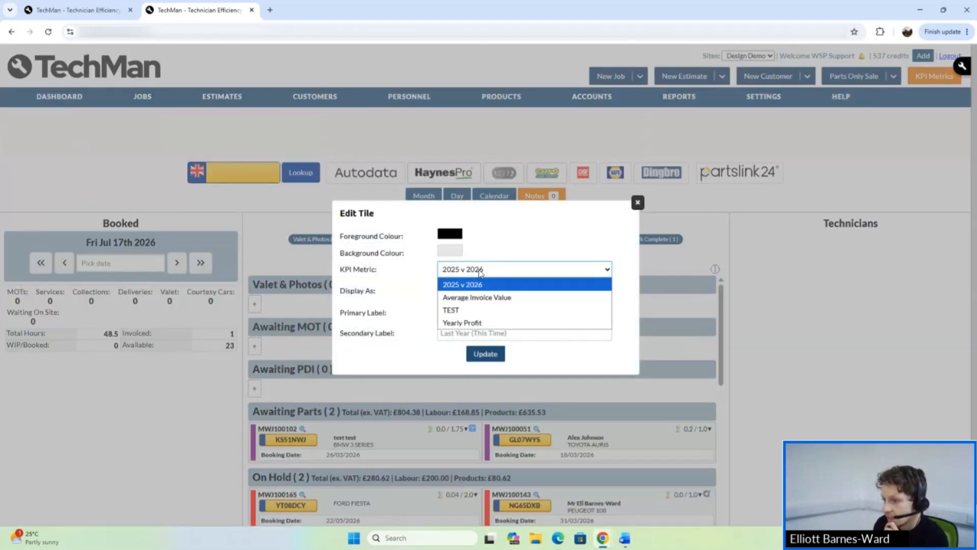
click(476, 323)
click(483, 356)
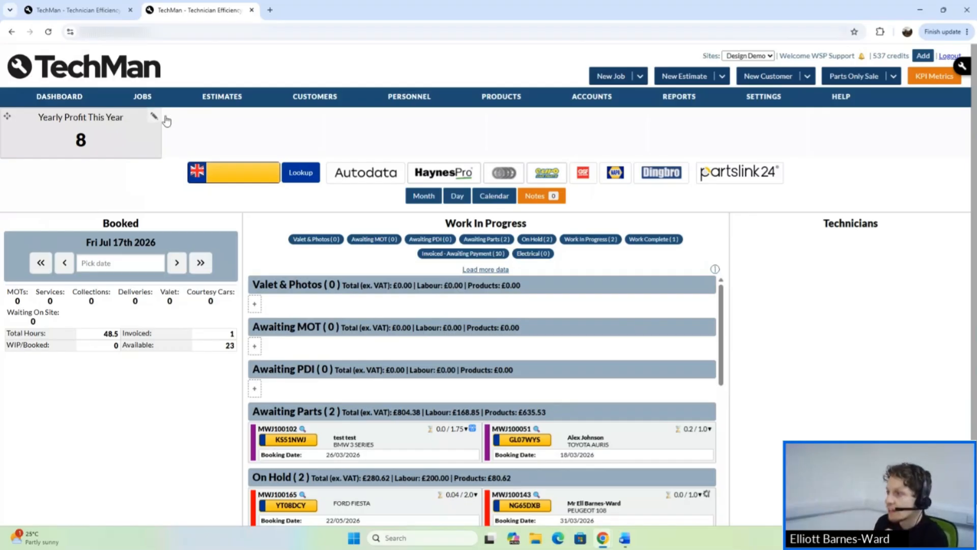
Step: Reopen the Yearly Profit metric for editing and set its data field to Margin
click(912, 85)
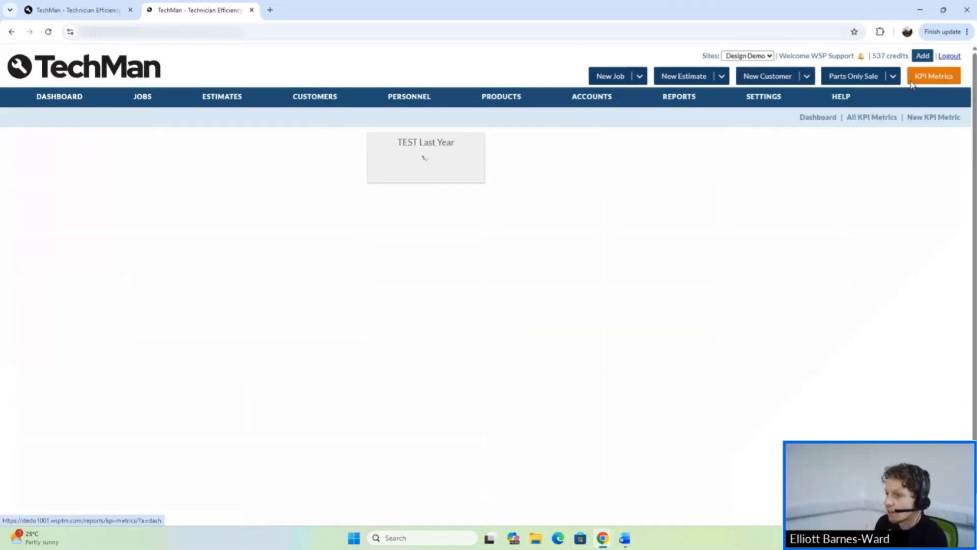
click(863, 118)
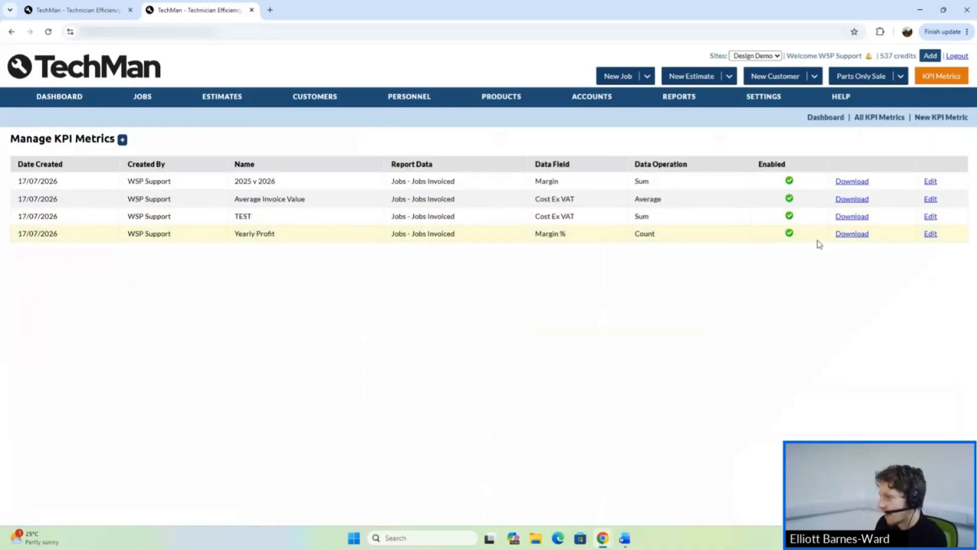
click(928, 236)
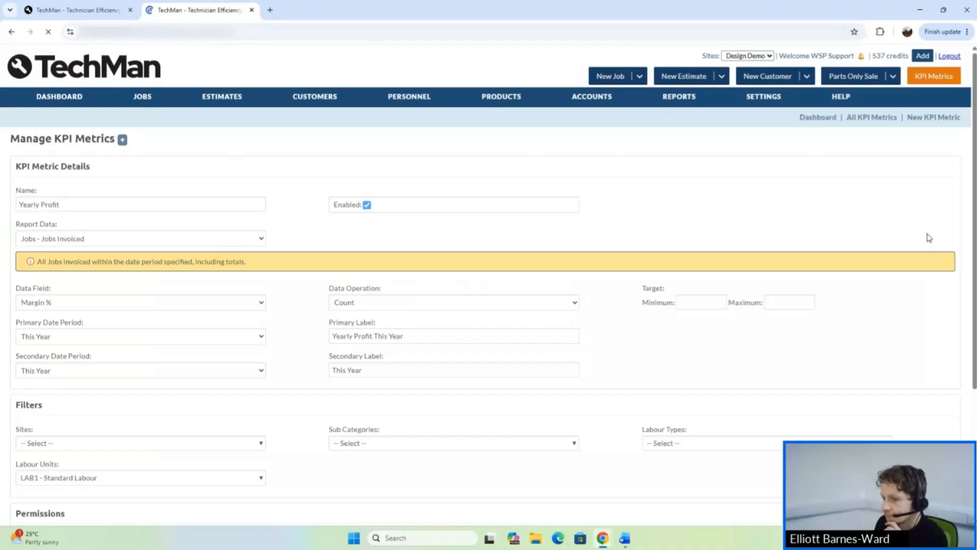
click(65, 303)
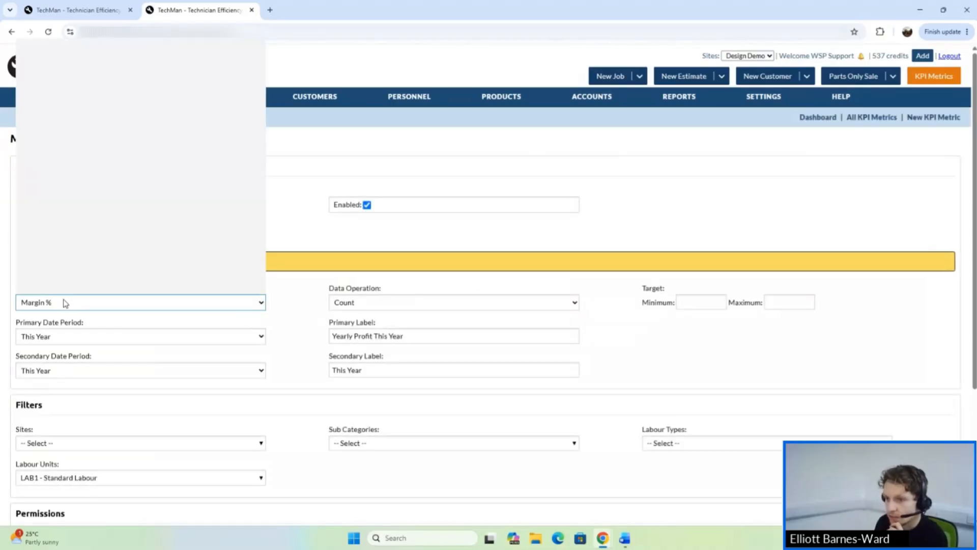
click(56, 173)
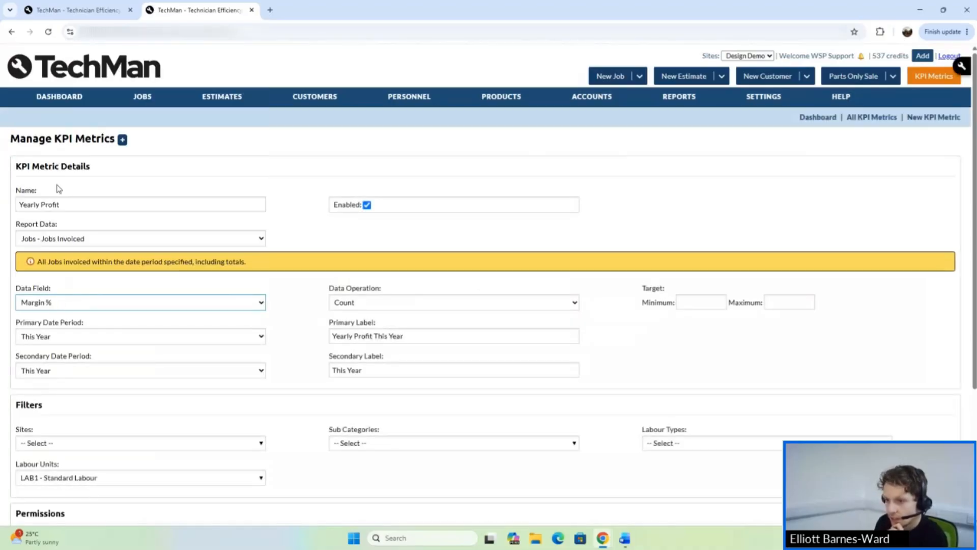
click(54, 303)
click(41, 159)
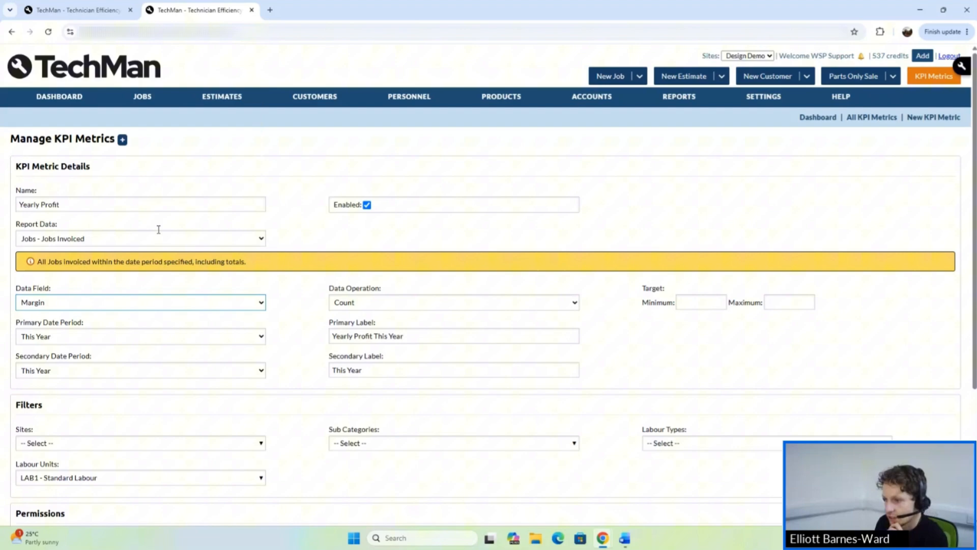
Step: Save the metric with Sum Total as its data operation and view its tile on the dashboard
click(361, 304)
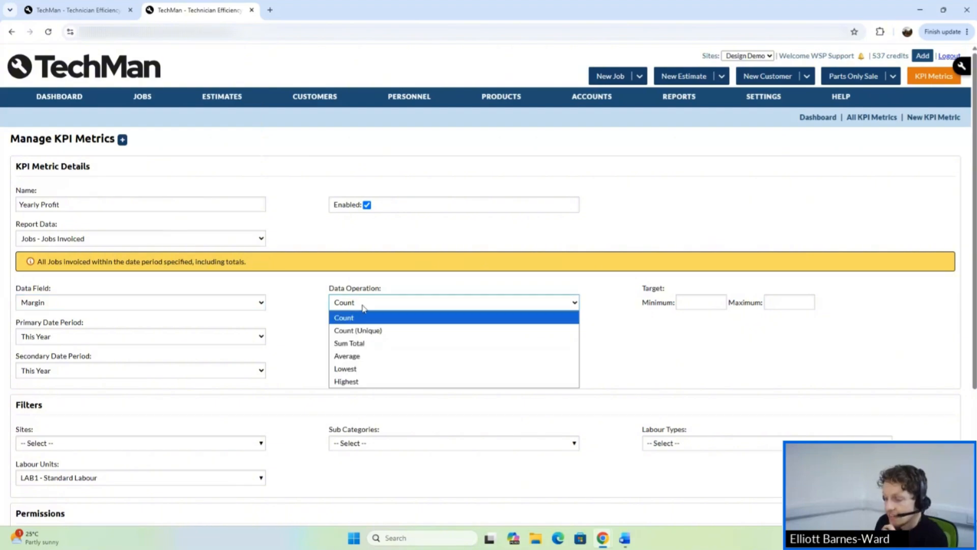
click(363, 347)
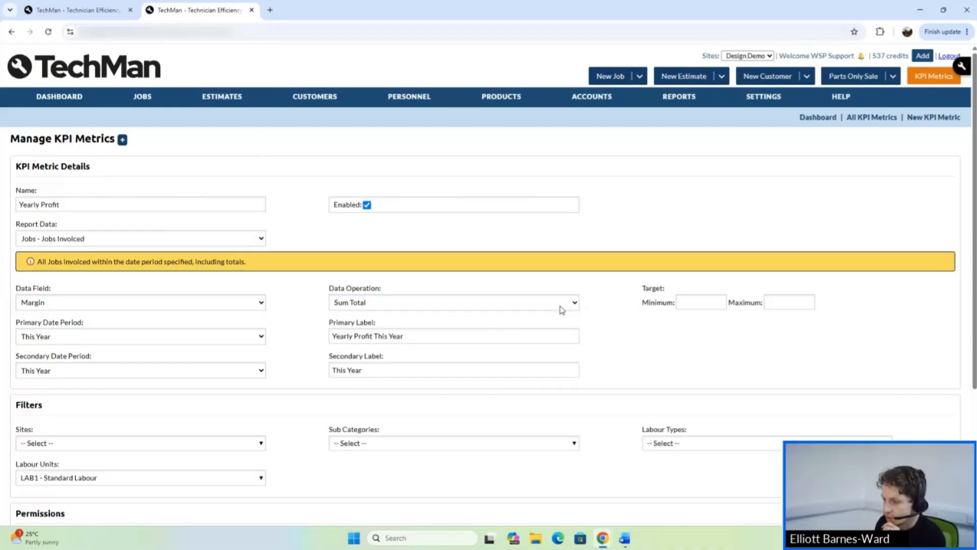
scroll(485, 516, down, 3)
click(485, 503)
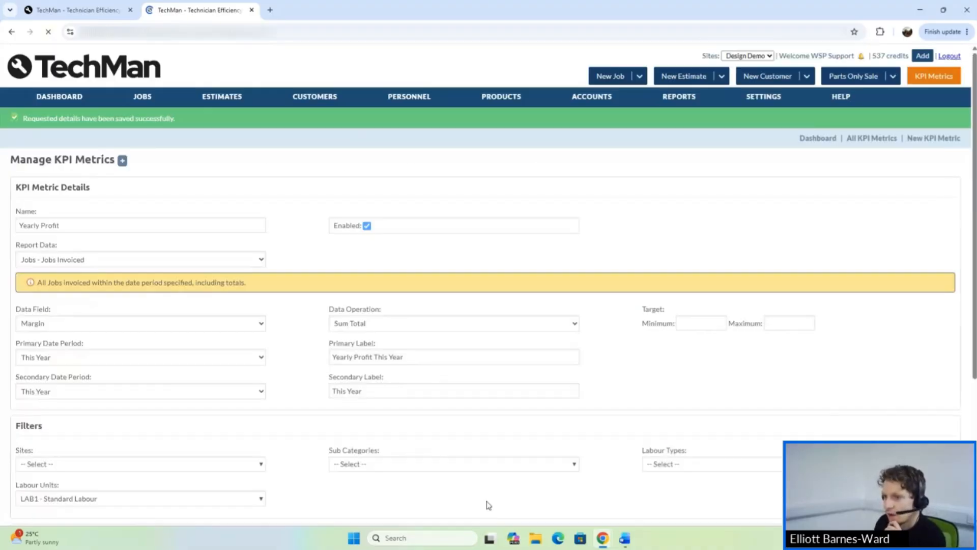
click(66, 97)
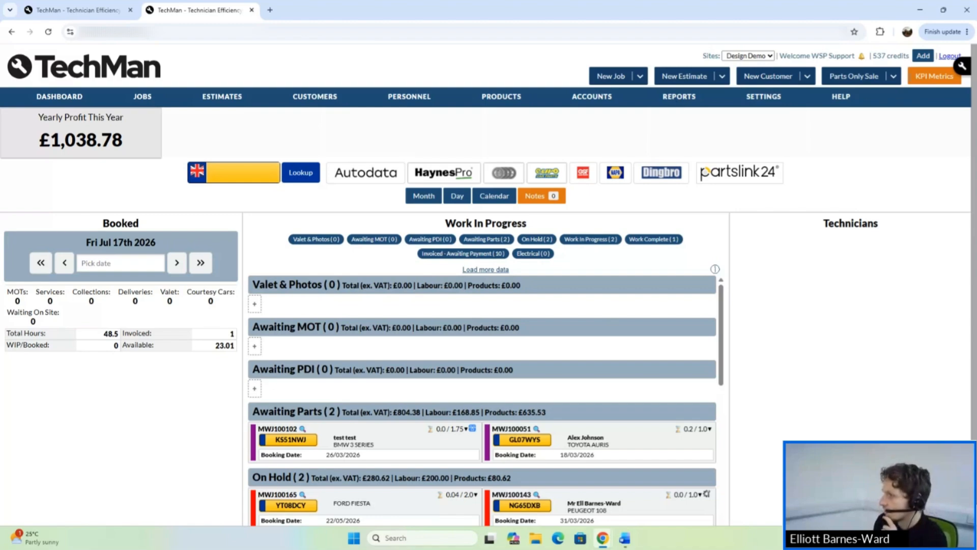
Step: Create a new KPI metric named Job Invoiced (Count) that uses the Jobs - Jobs Invoiced report data
click(938, 79)
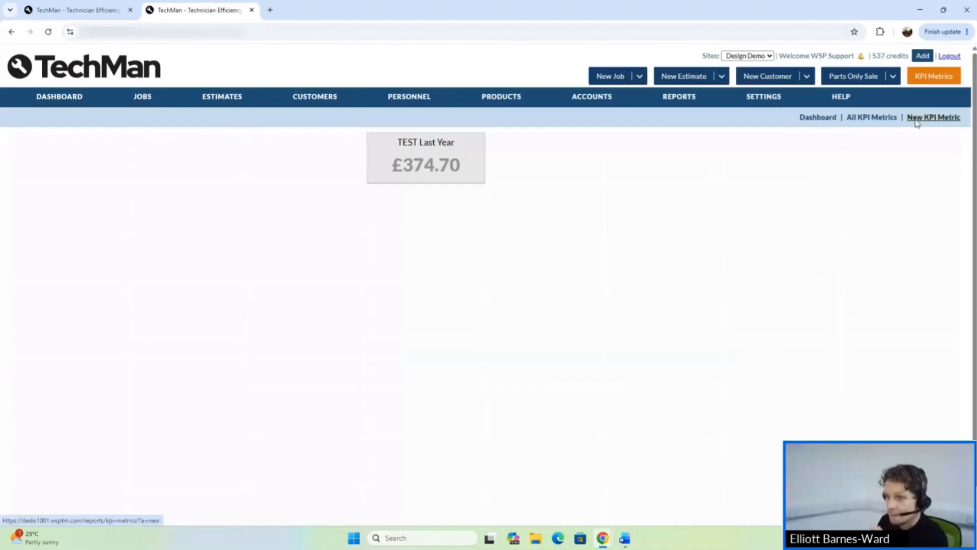
click(916, 120)
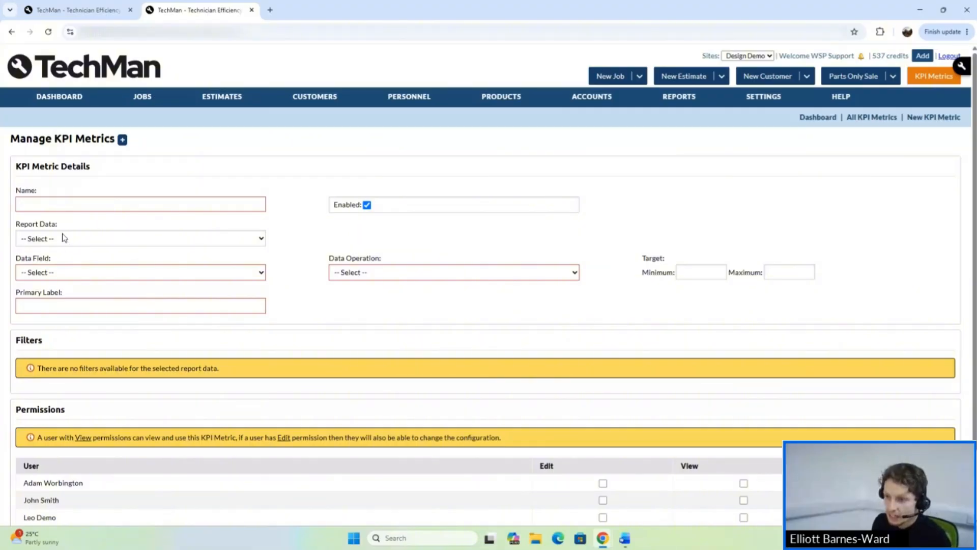
click(46, 243)
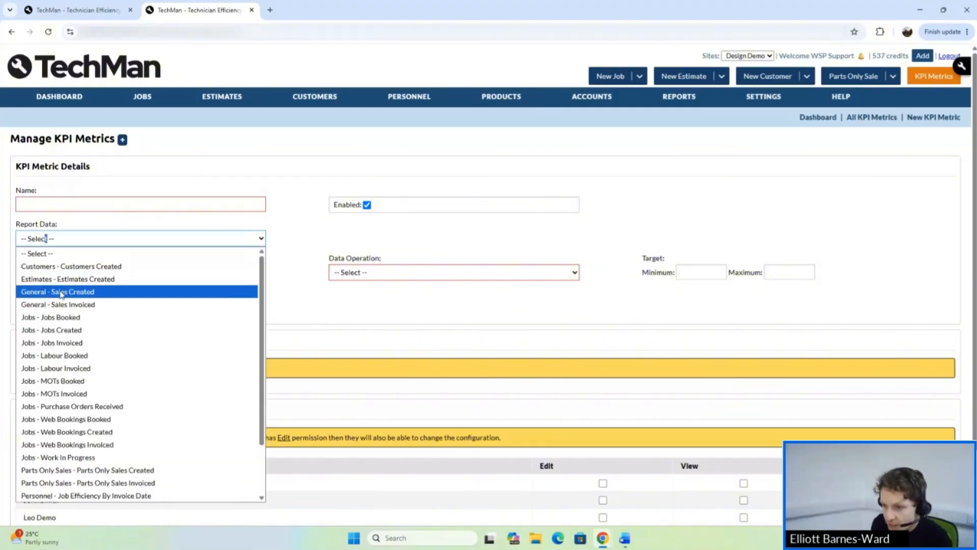
click(70, 343)
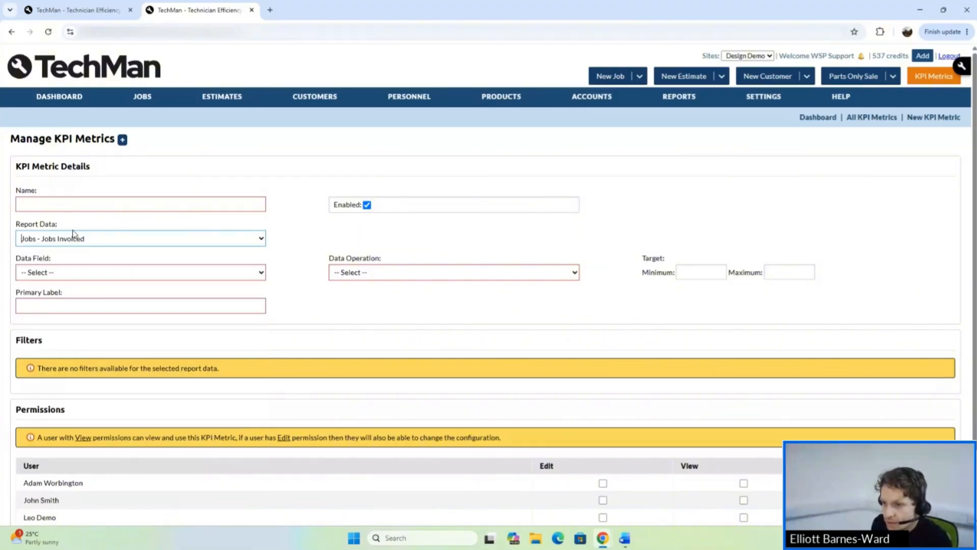
click(63, 206)
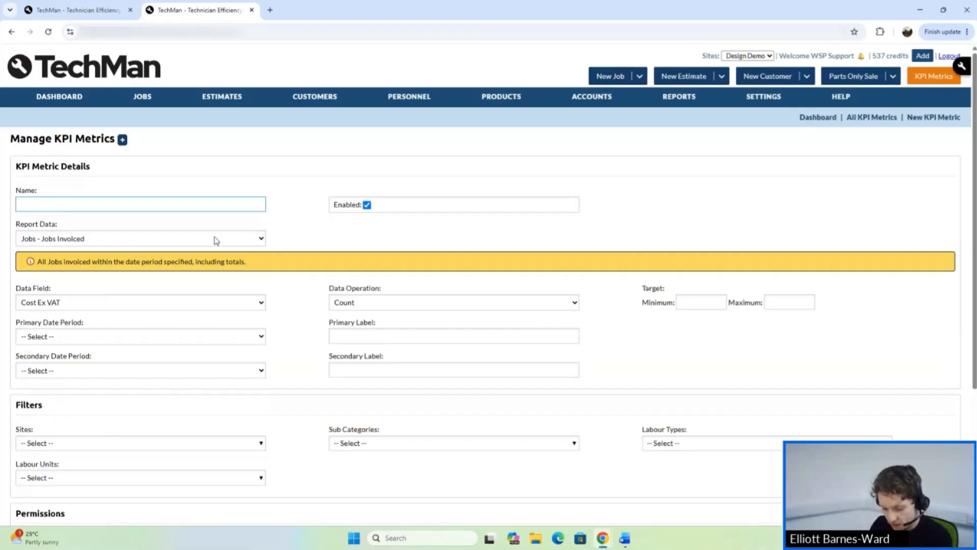
text(Jo)
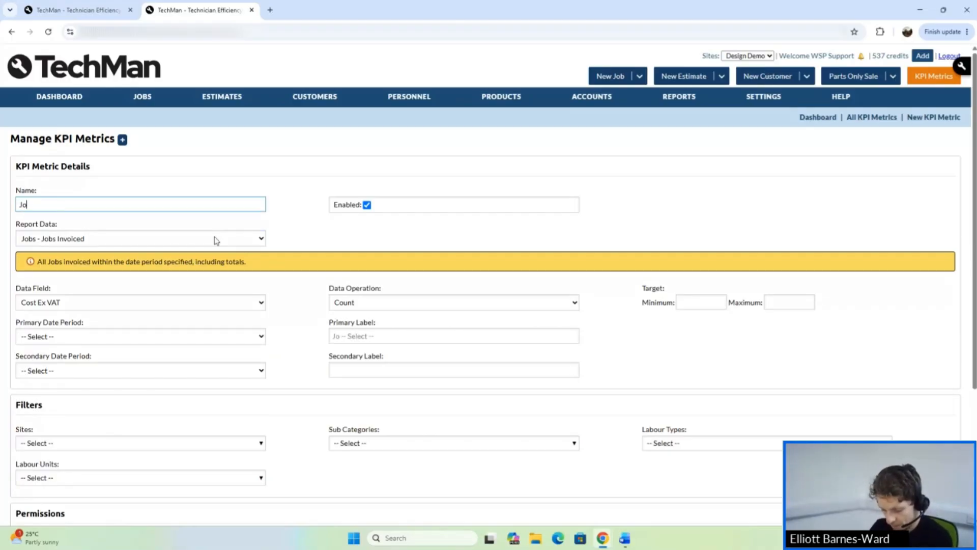
text(b Invoiced ()
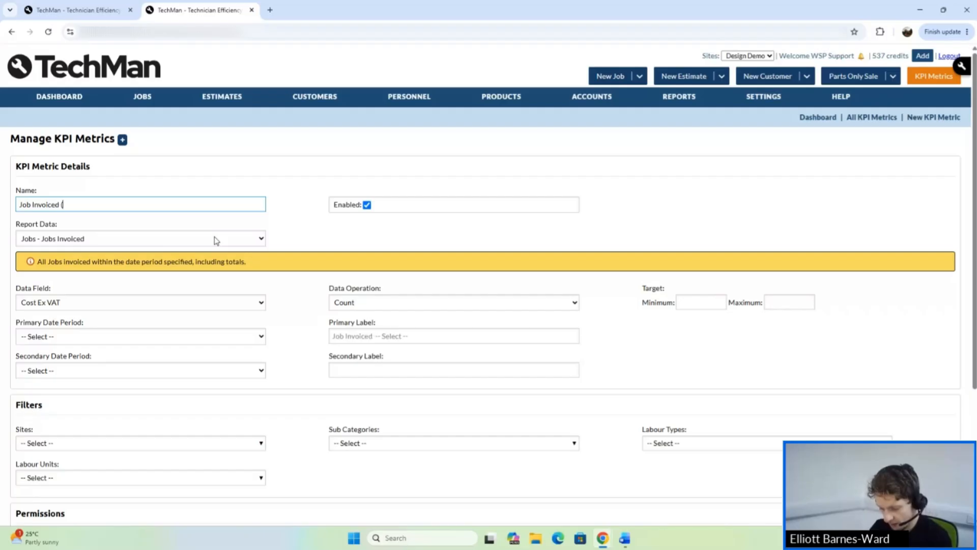
text(Count))
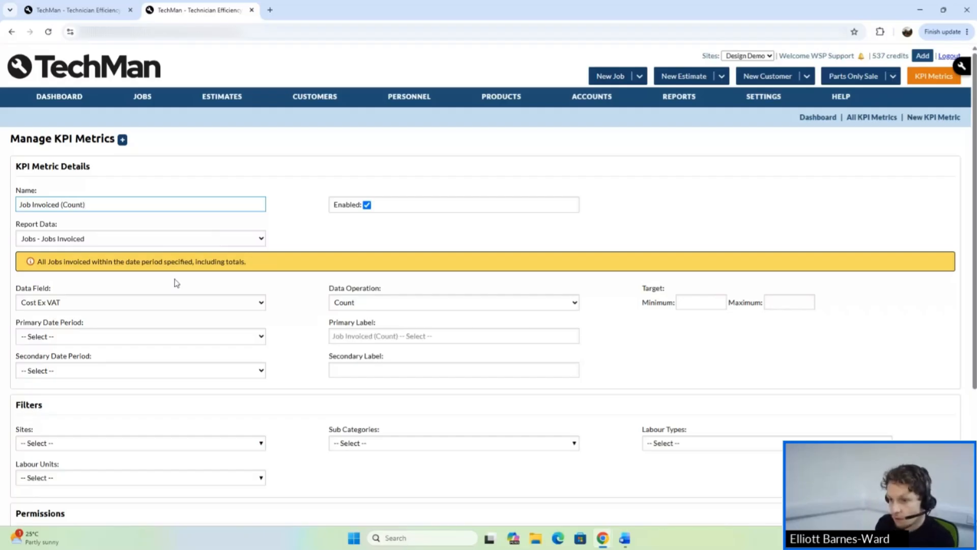
Step: Set the metric's data field to Margin % and keep Count as its data operation
click(133, 303)
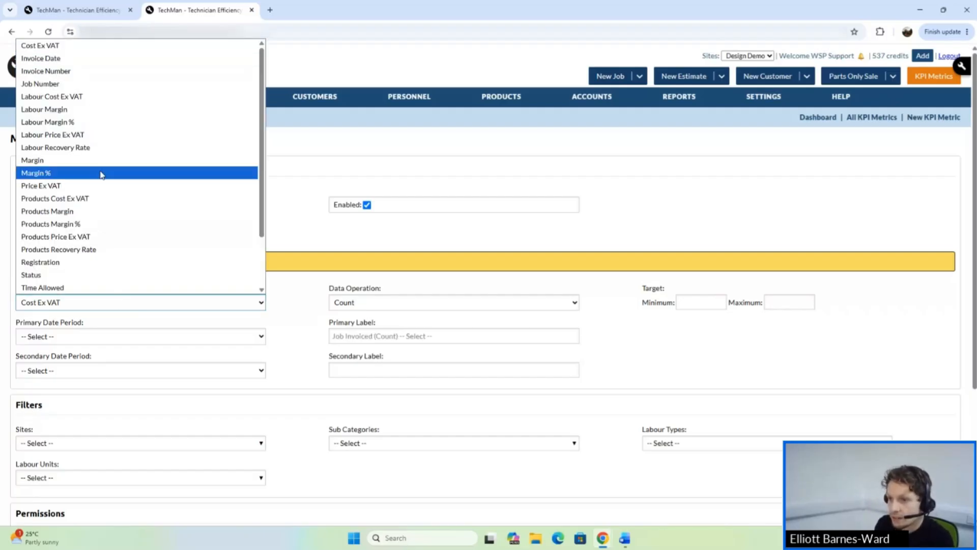
click(56, 173)
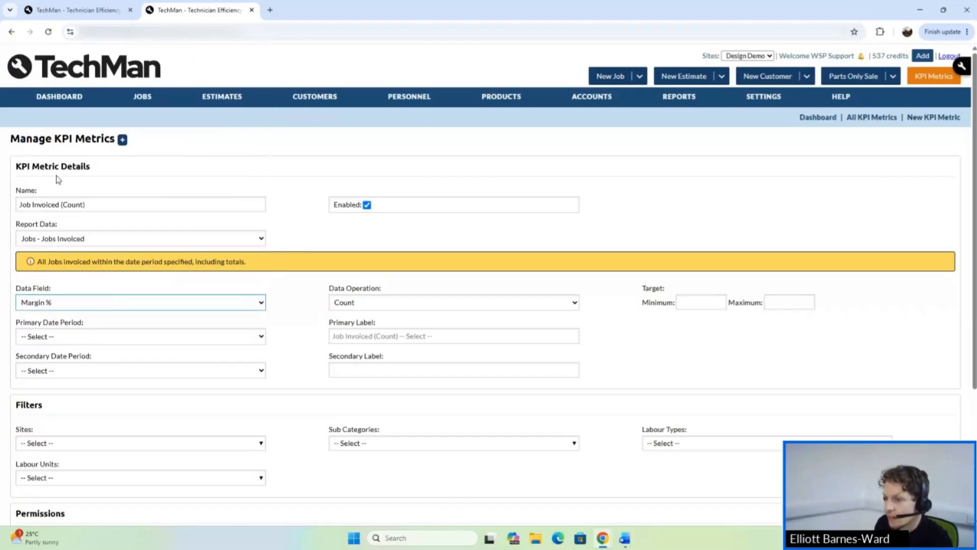
click(377, 305)
click(368, 319)
Step: Set both the primary and the secondary date period of the metric to This Year
click(135, 336)
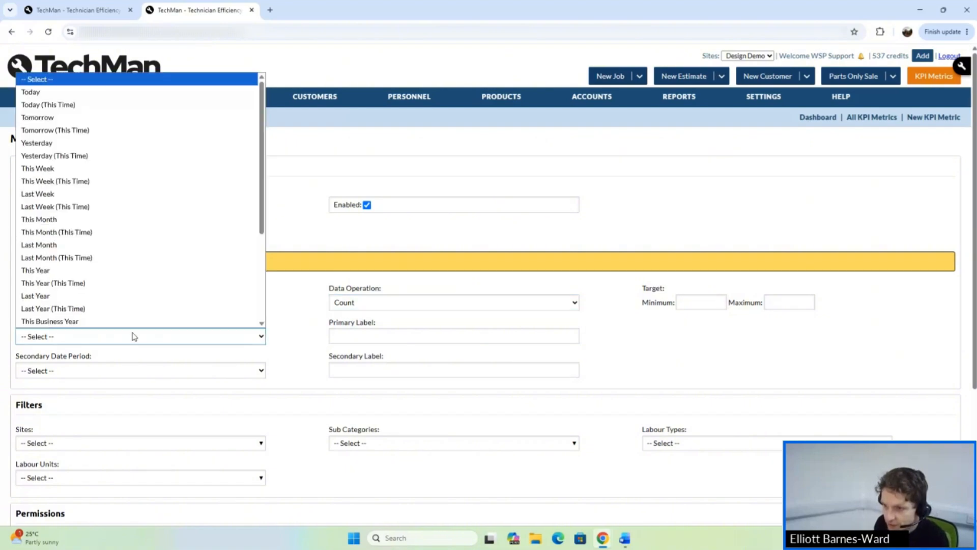
click(81, 283)
click(62, 336)
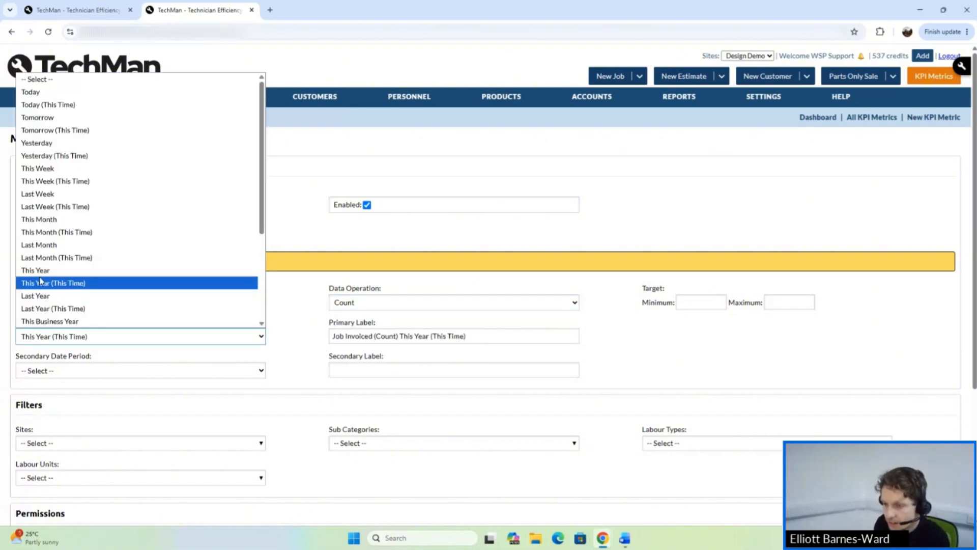
click(39, 279)
click(53, 370)
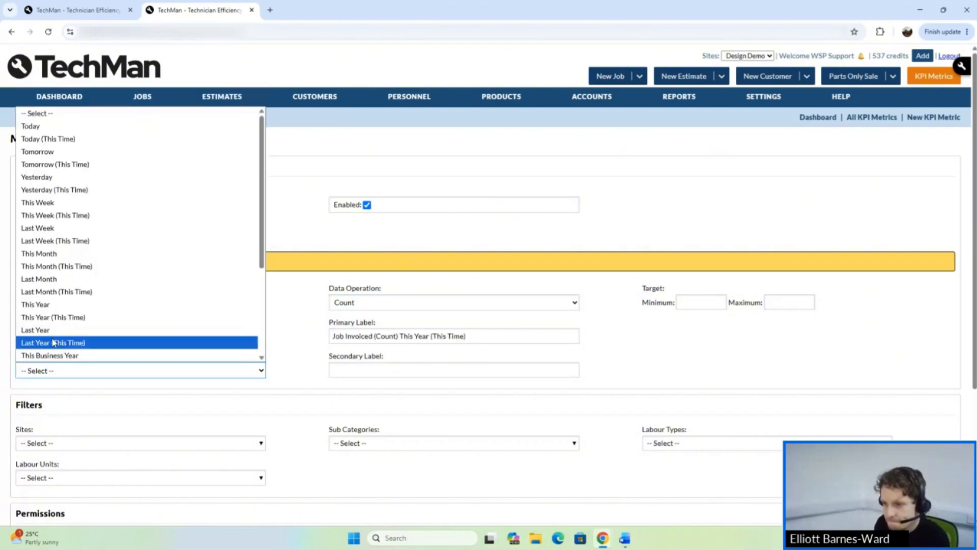
click(50, 310)
Step: Restrict the metric's Labour Units filter to LAB1 - Standard Labour
scroll(309, 350, down, 1)
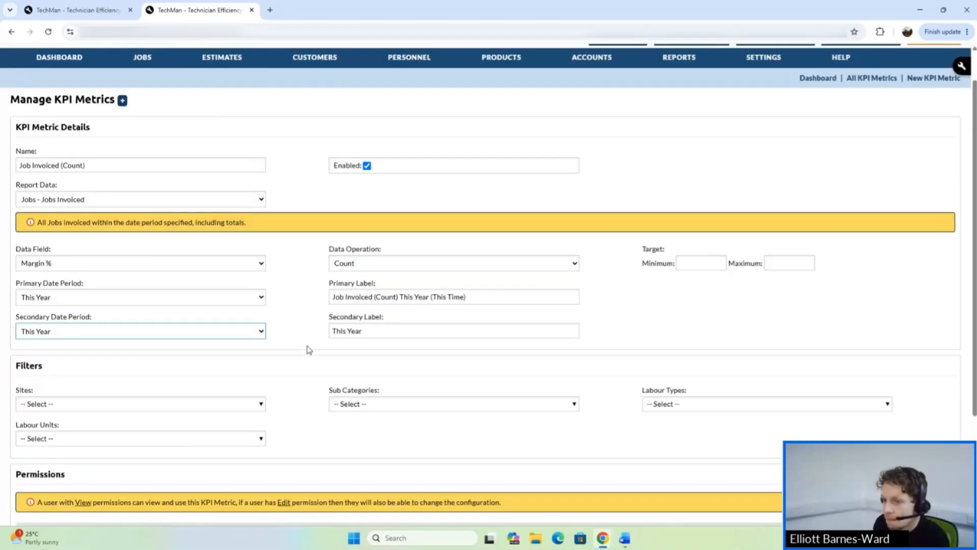
scroll(308, 350, down, 3)
click(76, 290)
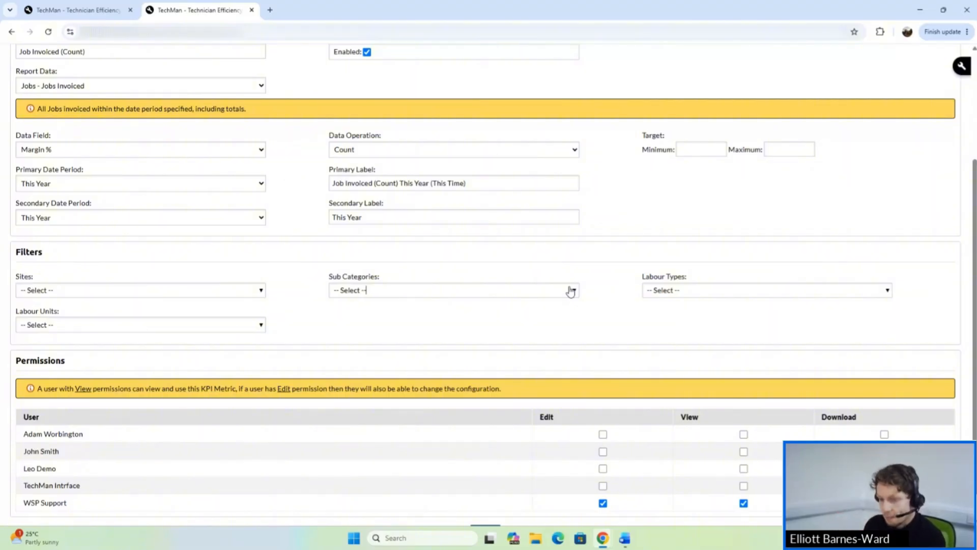
click(160, 325)
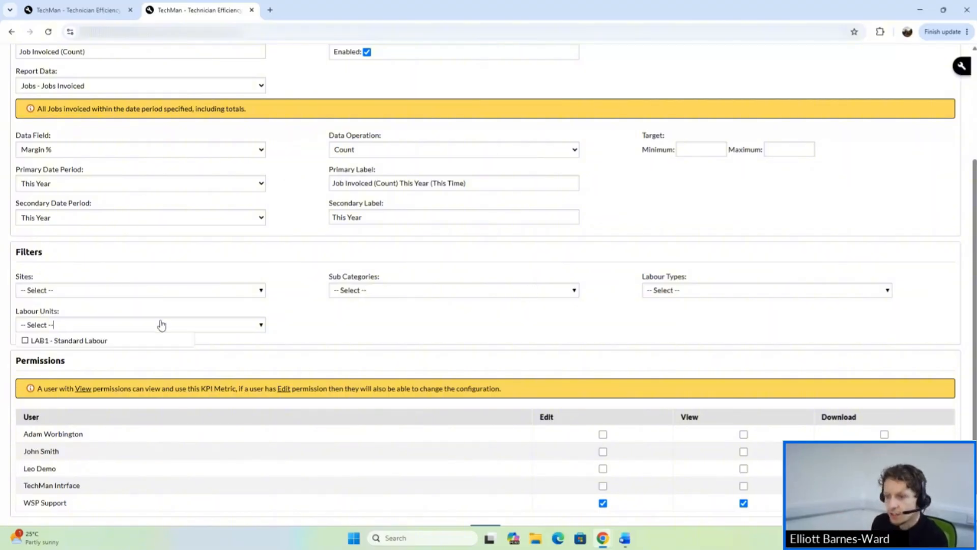
click(95, 342)
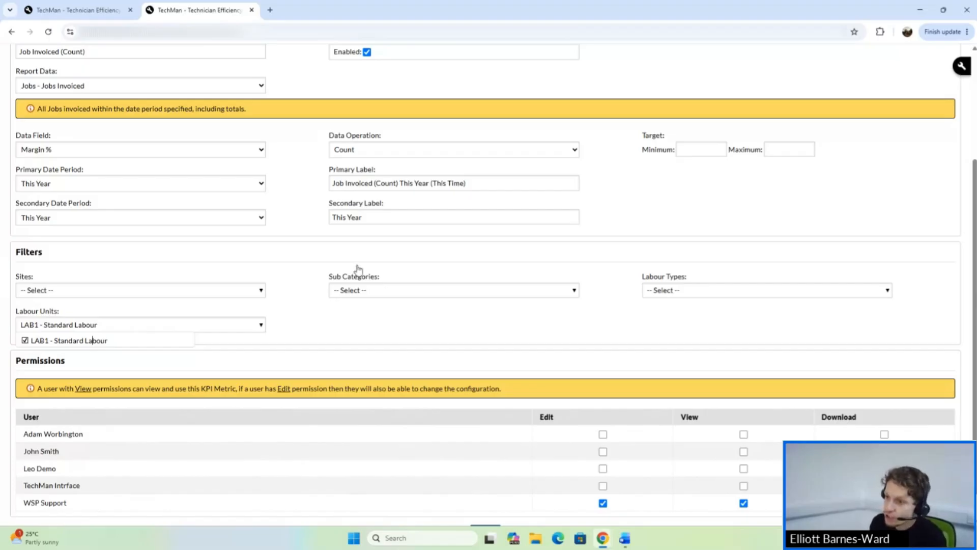
Step: Change the metric's name to Job Invoiced (MOT)
scroll(205, 215, up, 3)
click(129, 202)
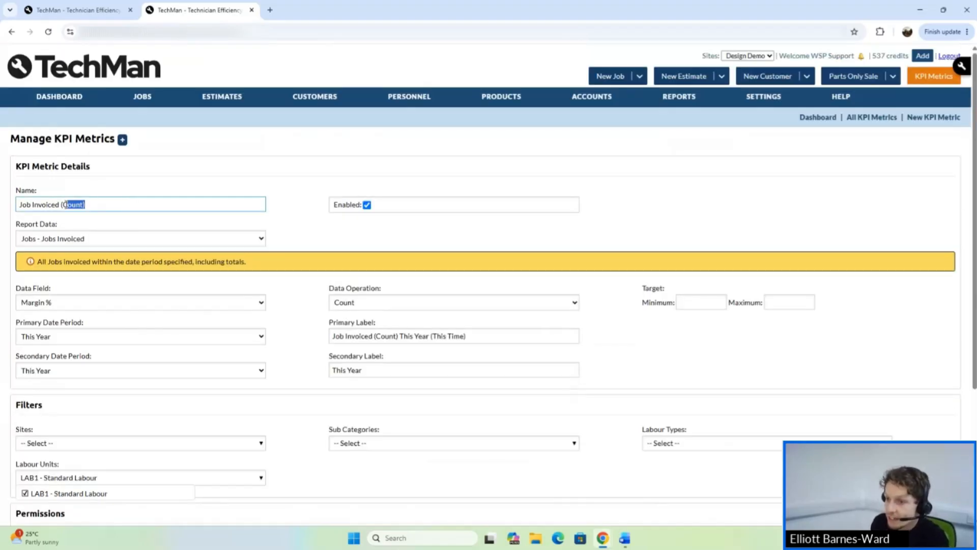
drag(94, 202, 61, 202)
text(MOT)
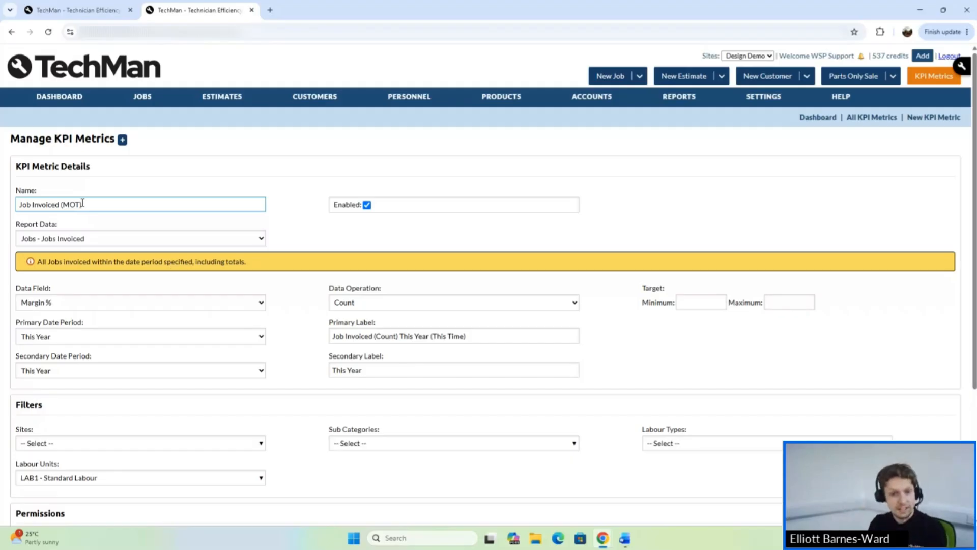
Step: Remove LAB1 - Standard Labour from the Labour Units filter
scroll(231, 318, down, 4)
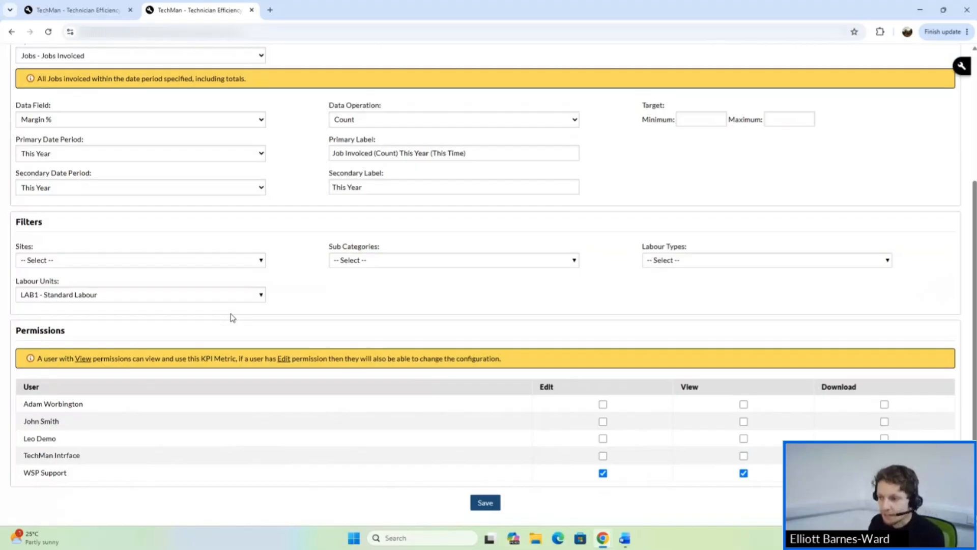
click(208, 296)
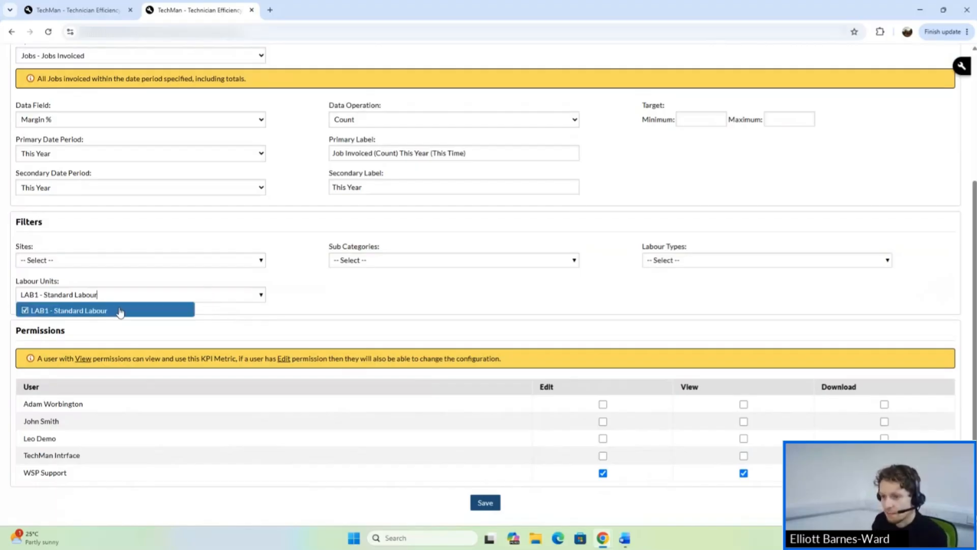
click(79, 311)
click(335, 306)
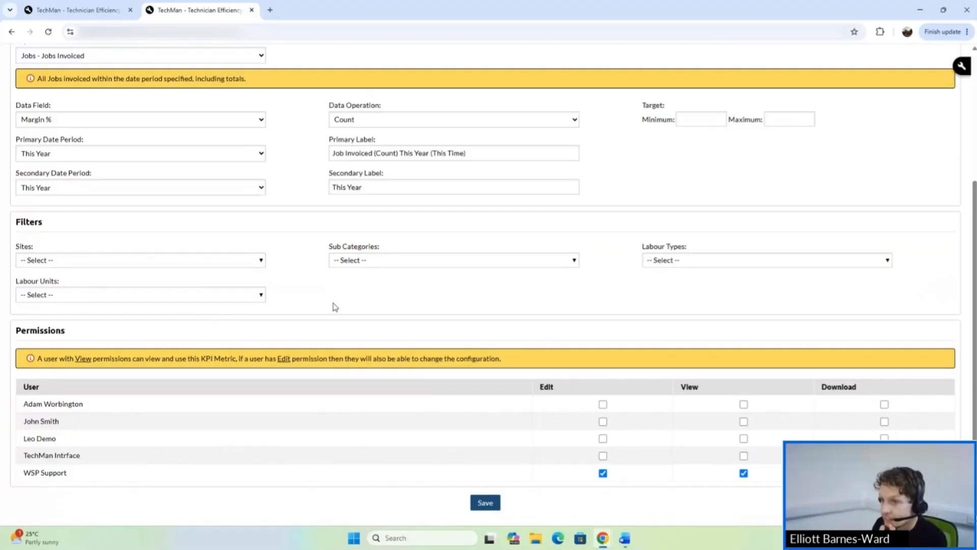
Step: Restore the metric's name to Job Invoiced (Count)
scroll(334, 306, up, 4)
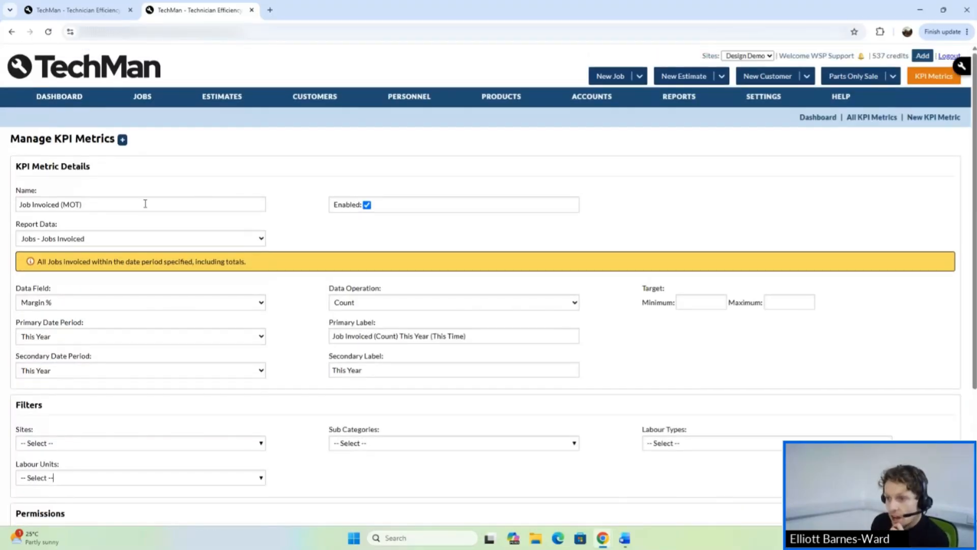
click(81, 204)
key(BackSpace)
key(BackSpace)
key(BackSpace)
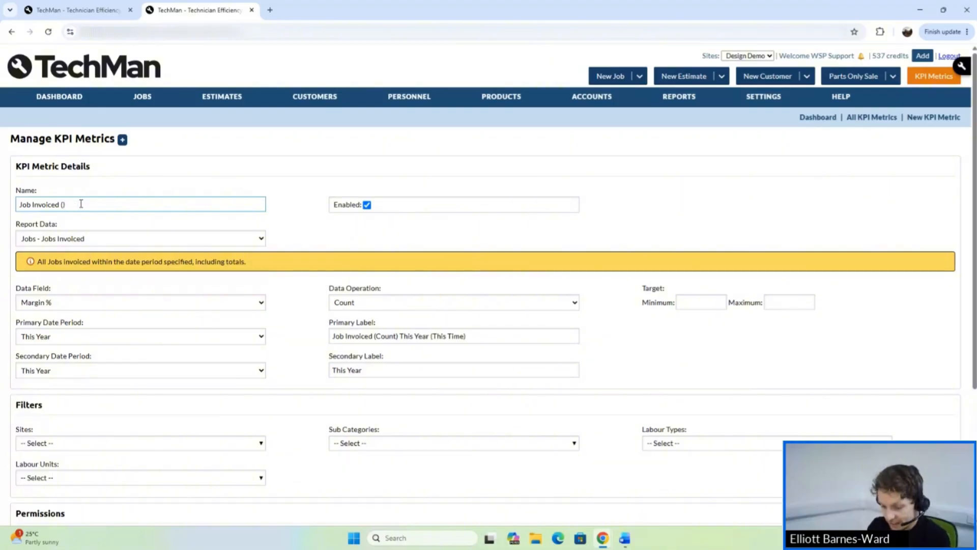
text(Count)
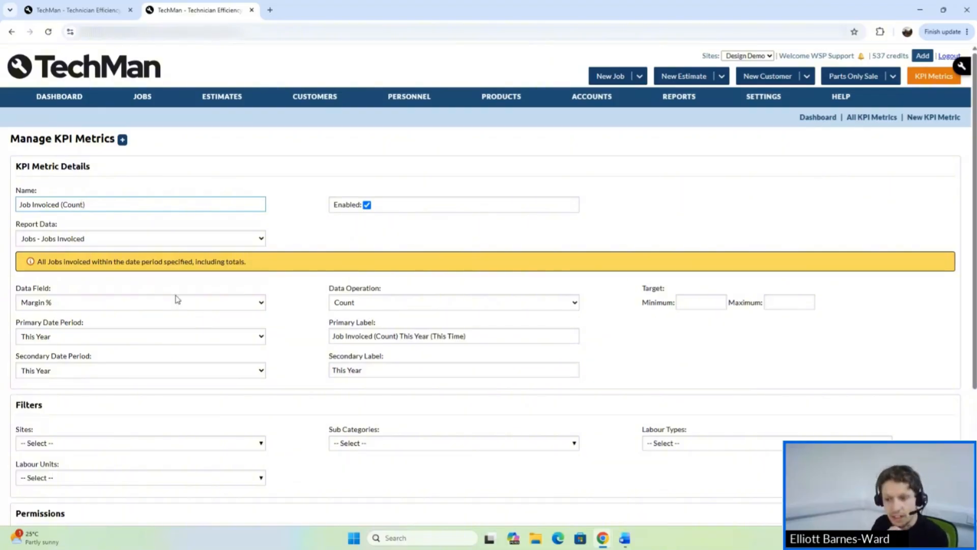
Step: Save the metric and add a second dashboard tile that shows the Job Invoiced (Count) KPI metric
scroll(314, 408, down, 3)
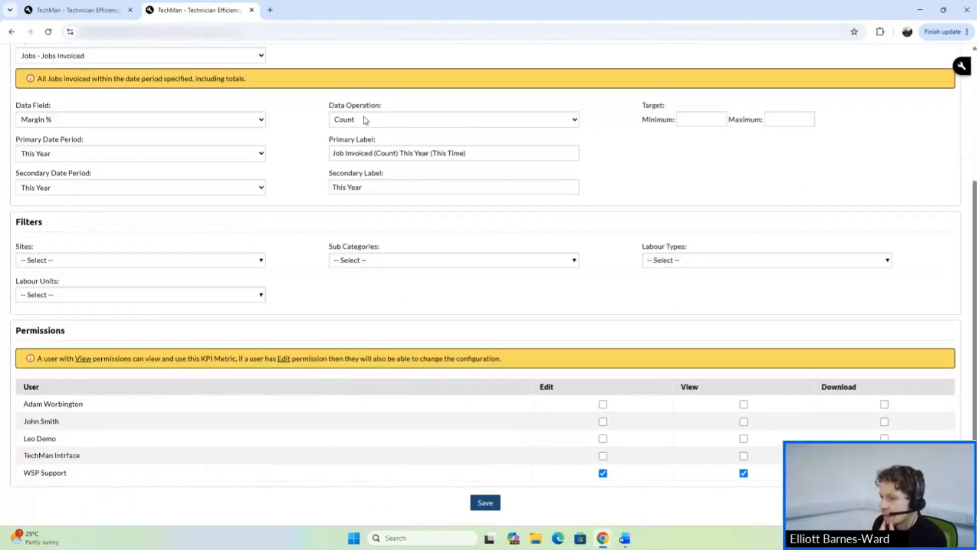
click(486, 509)
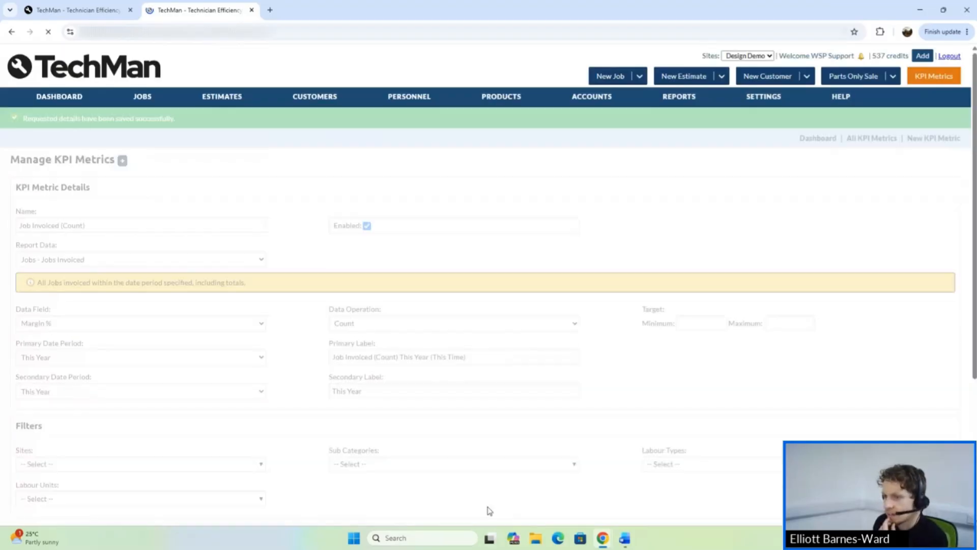
click(61, 97)
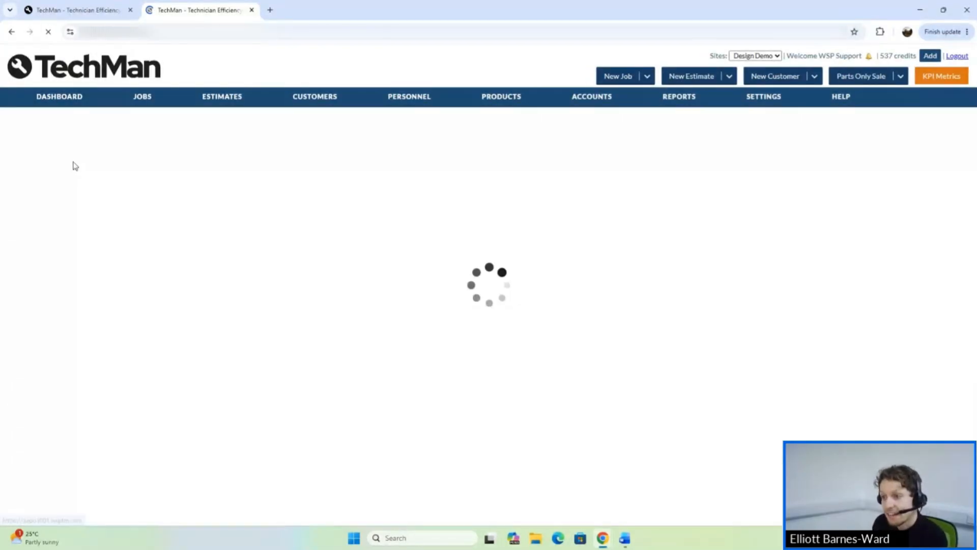
click(238, 138)
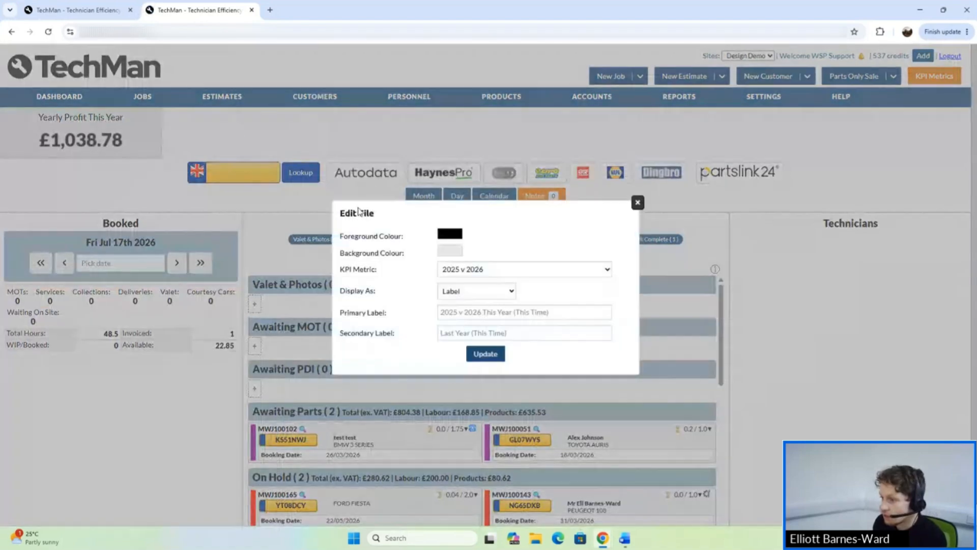
click(524, 268)
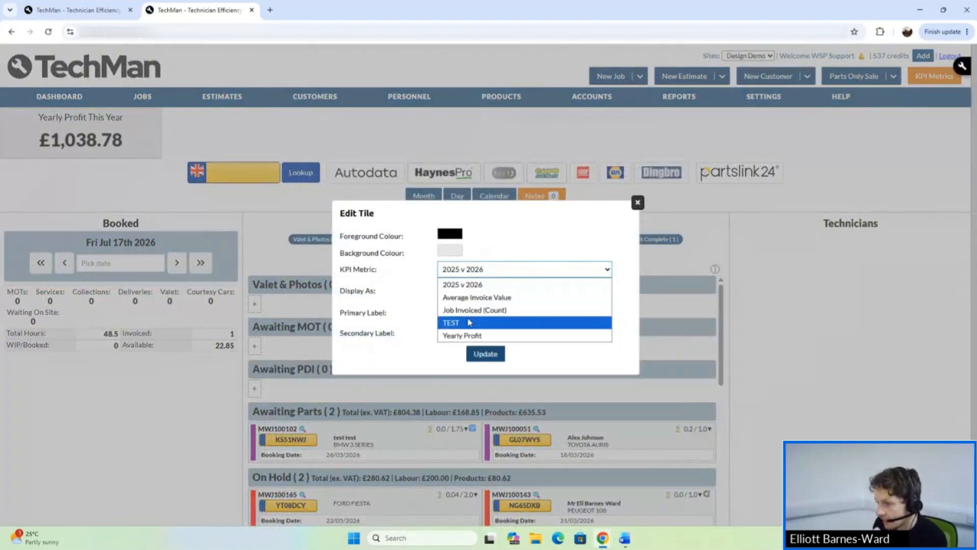
click(471, 310)
click(477, 353)
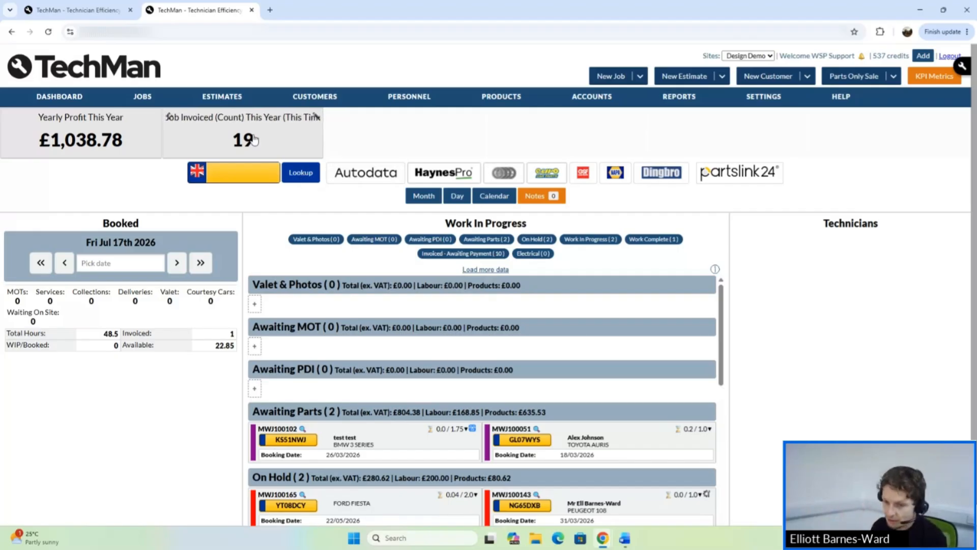
Step: Open the Job Invoiced (Count) metric for editing, review its primary date period options, and return to the KPI dashboard
click(919, 76)
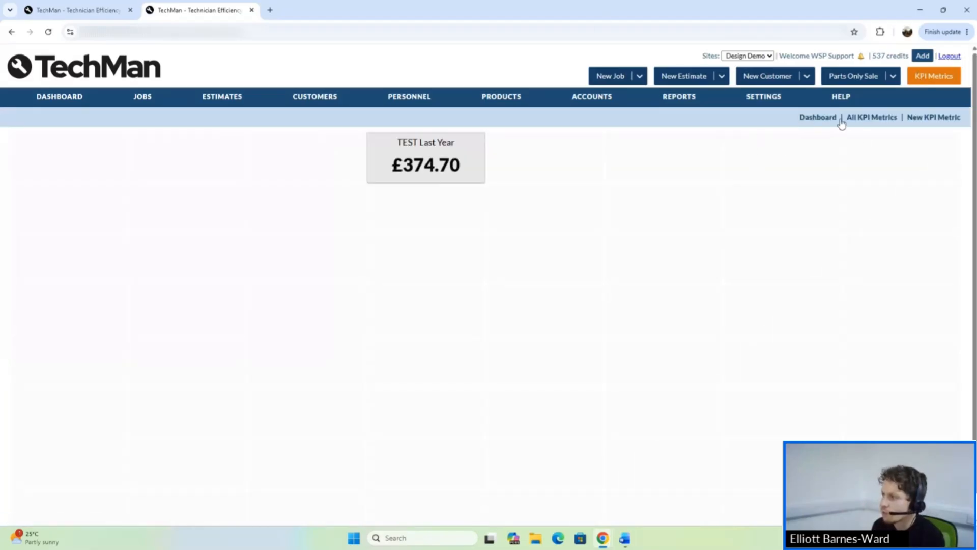
click(855, 121)
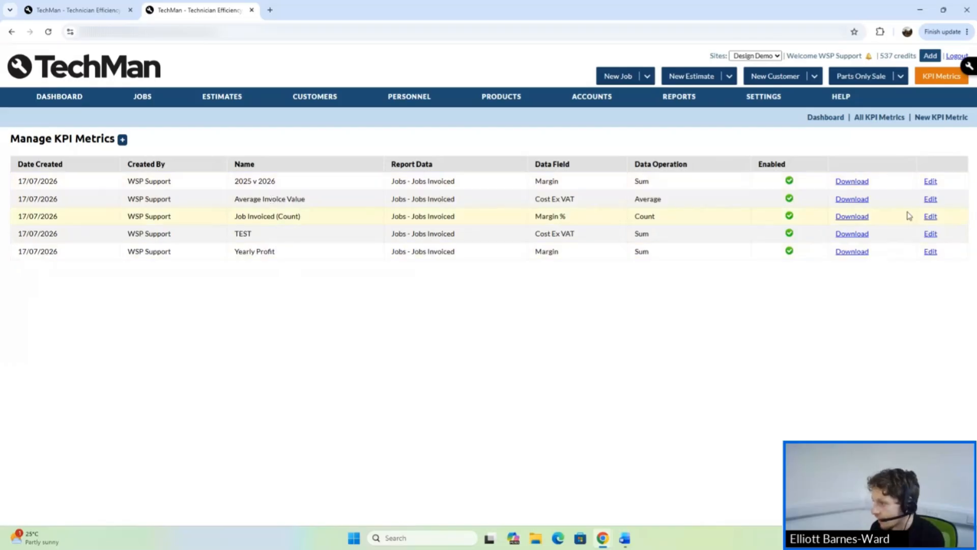
click(931, 217)
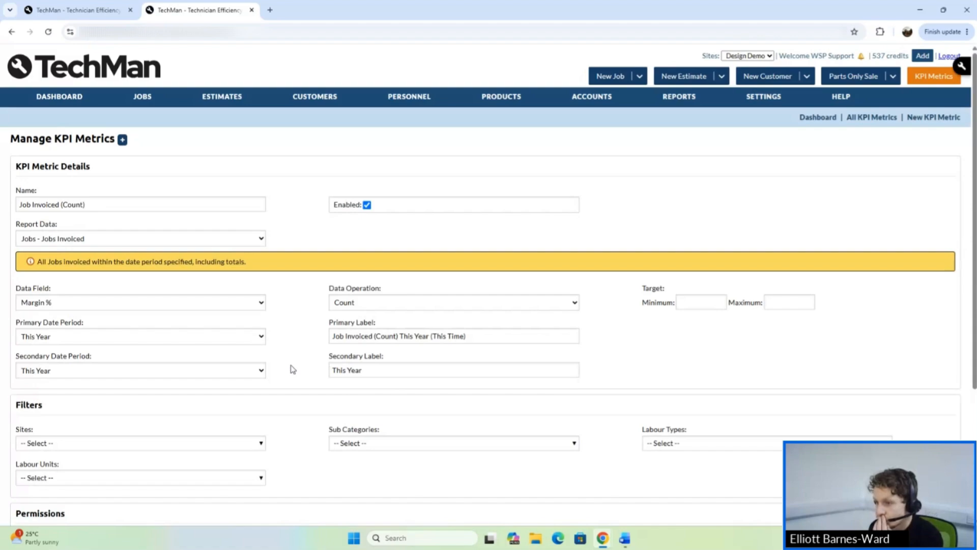
scroll(290, 368, down, 1)
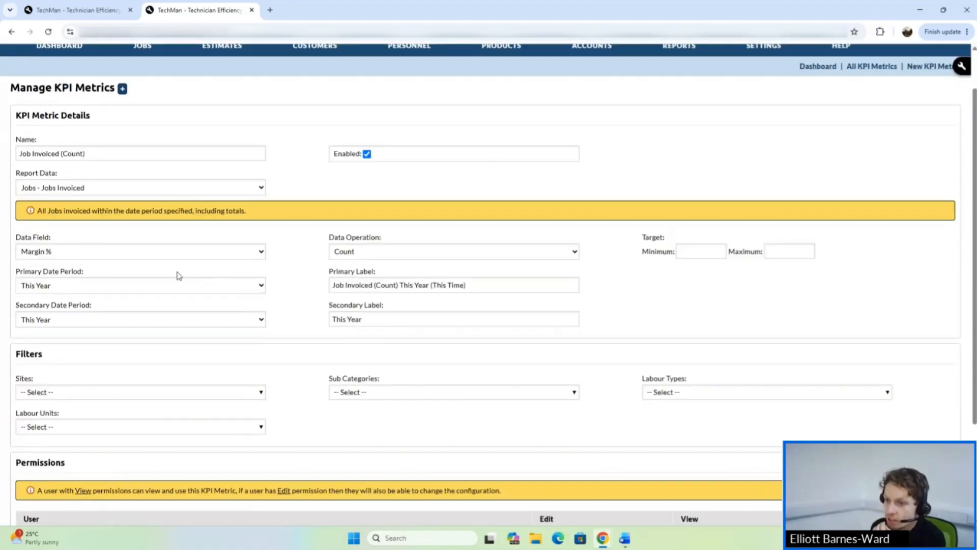
click(132, 291)
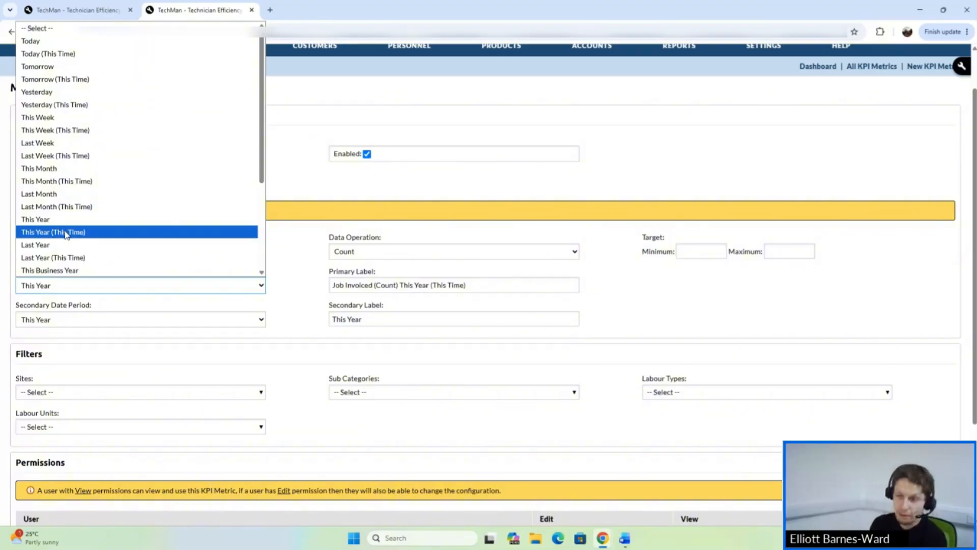
click(808, 67)
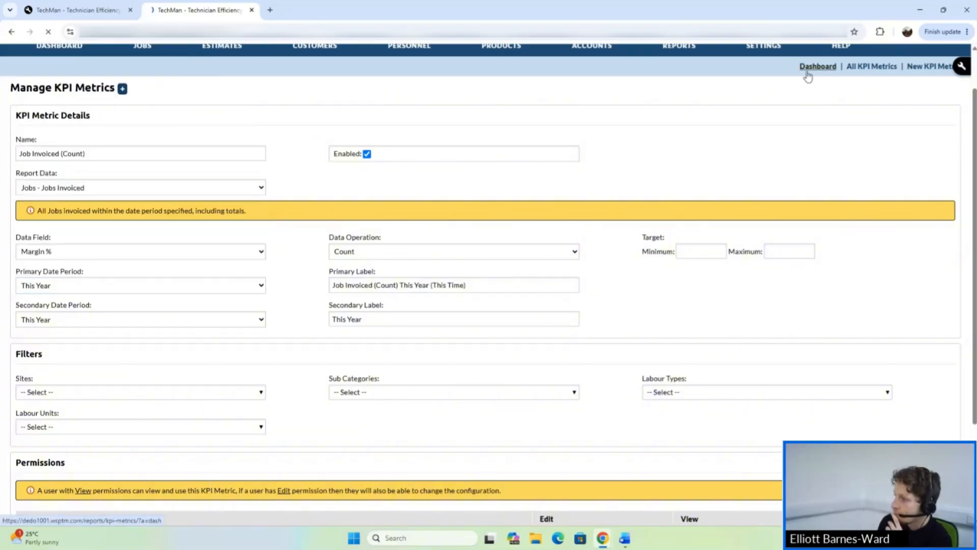
Step: Grant the first listed user Edit and View permissions and the second listed user View permission on the TEST metric, and save it
mouse_move(841, 96)
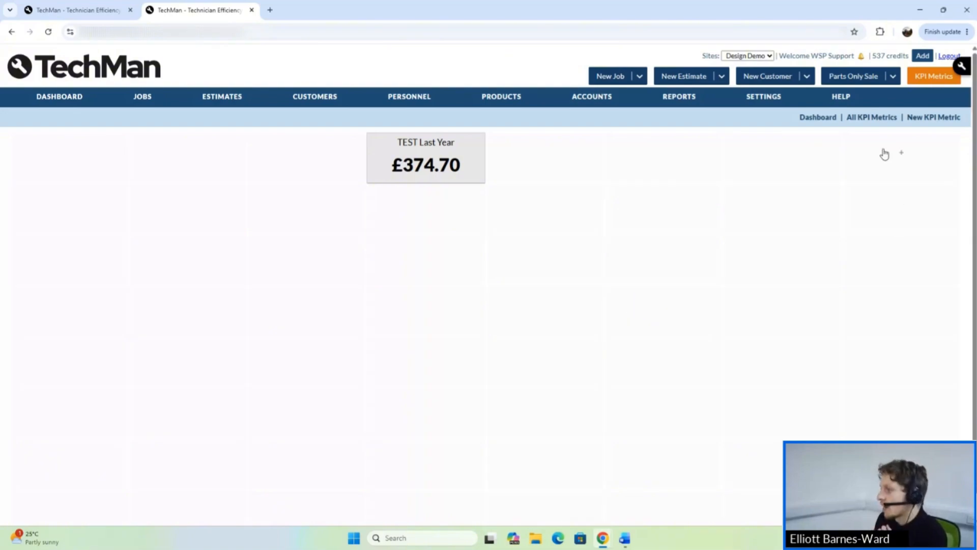
click(868, 125)
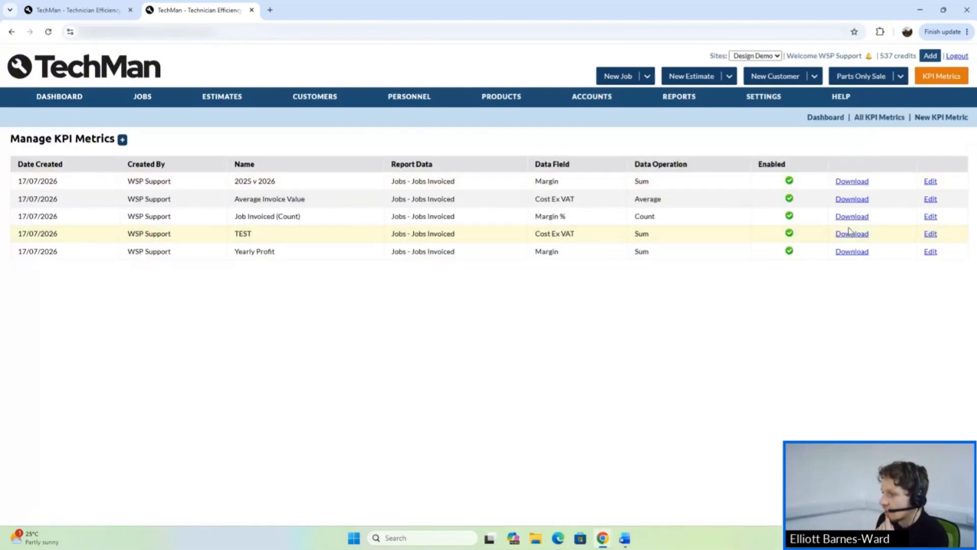
click(931, 235)
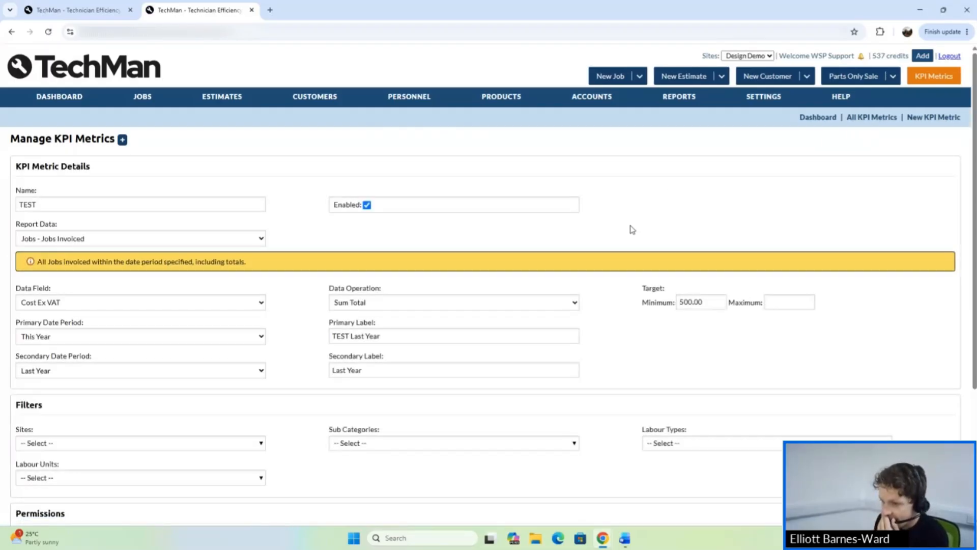
scroll(631, 226, down, 4)
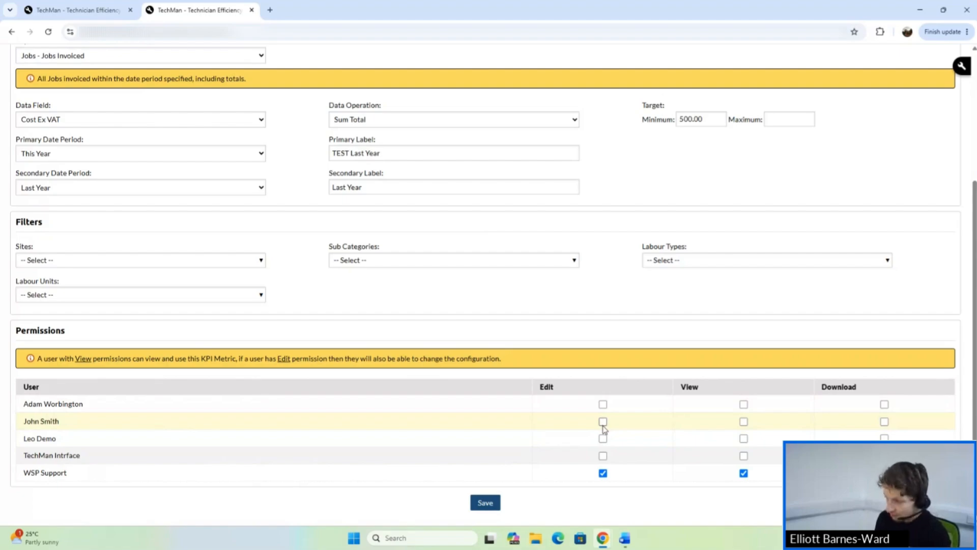
scroll(732, 316, up, 5)
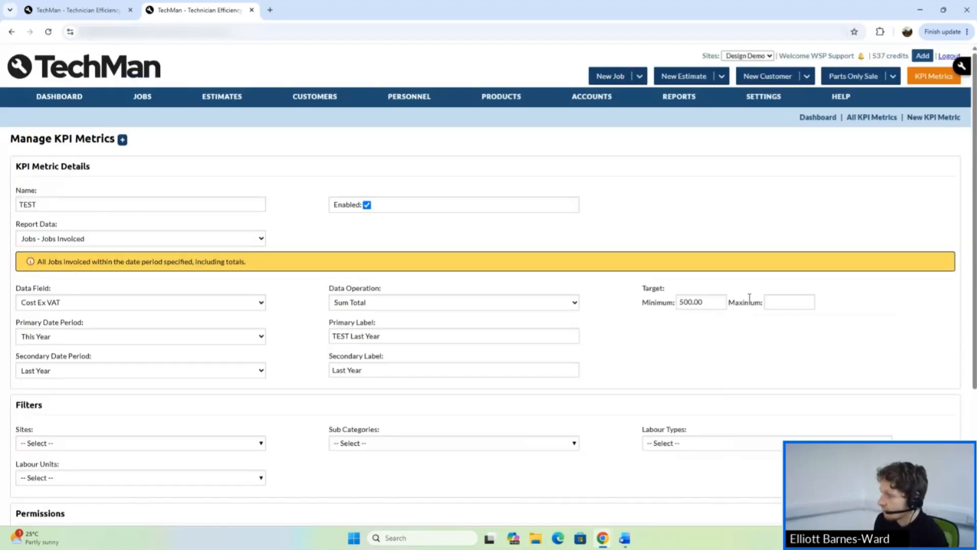
scroll(758, 274, down, 3)
scroll(758, 273, down, 1)
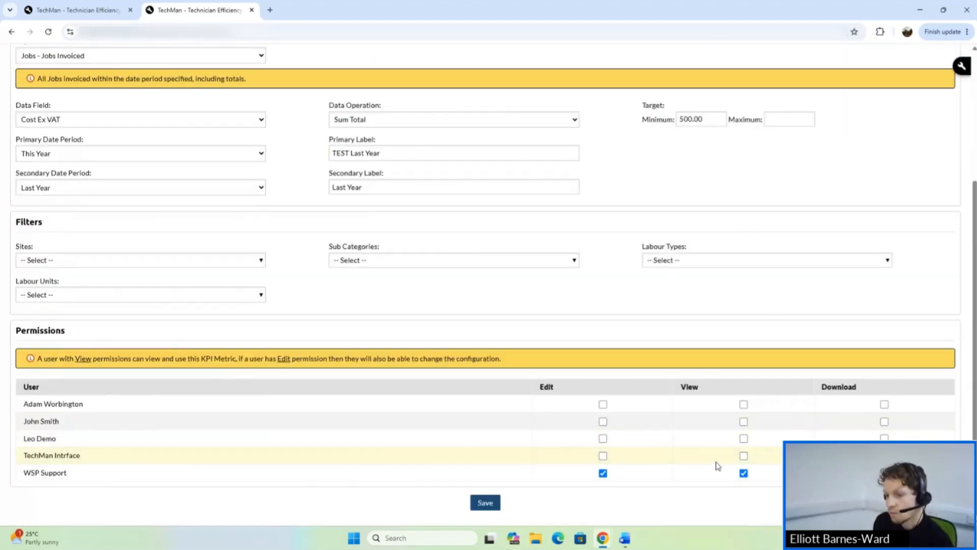
click(743, 422)
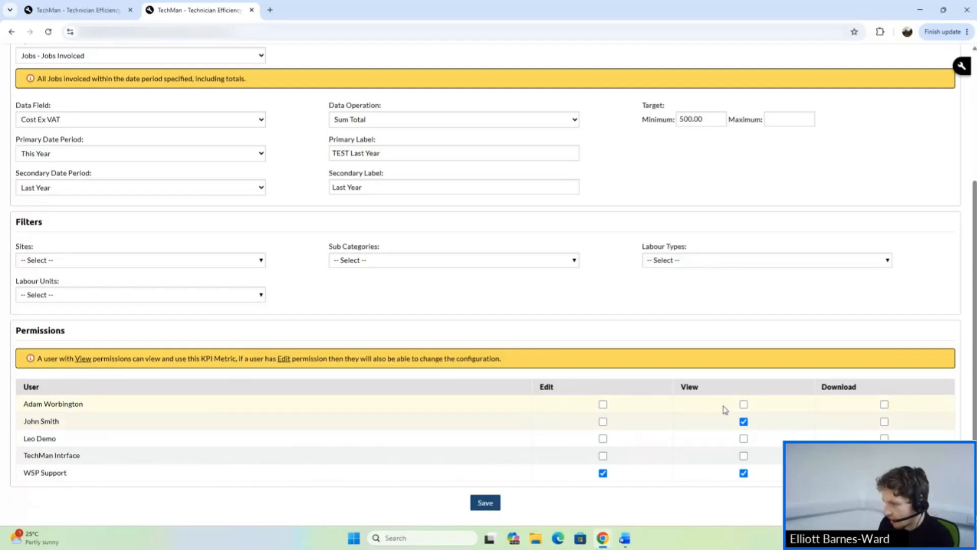
click(744, 404)
click(603, 404)
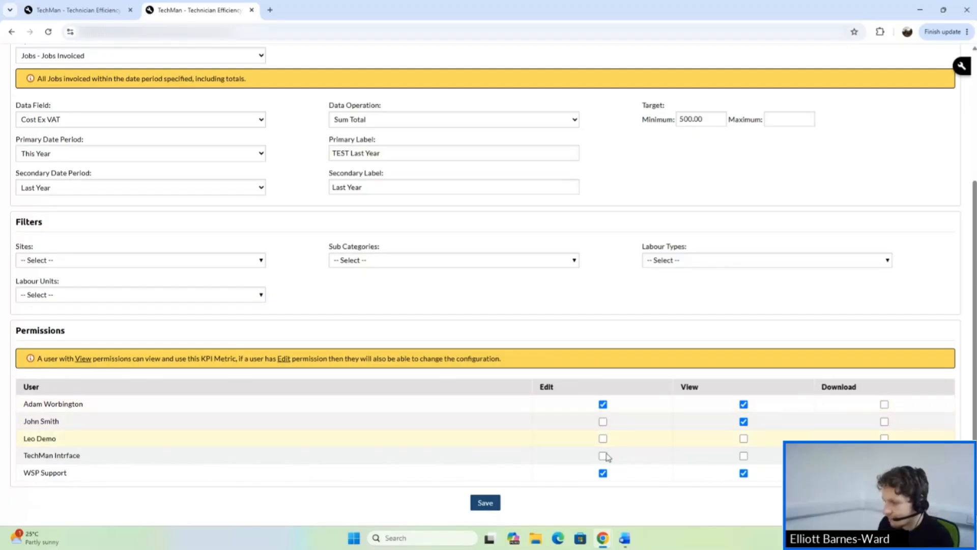
click(484, 504)
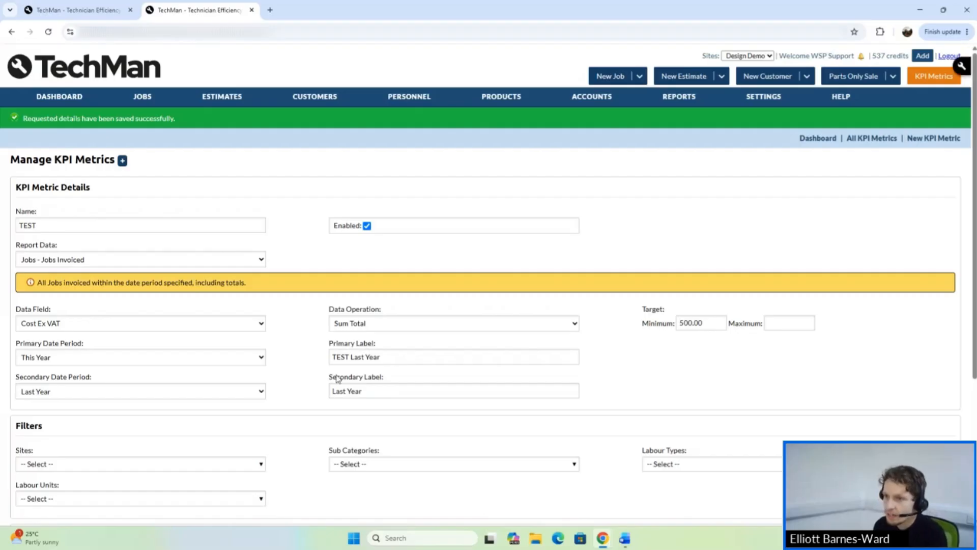
Step: Add a third tile for the TEST metric to the main dashboard and inspect the invoiced jobs behind it
click(79, 99)
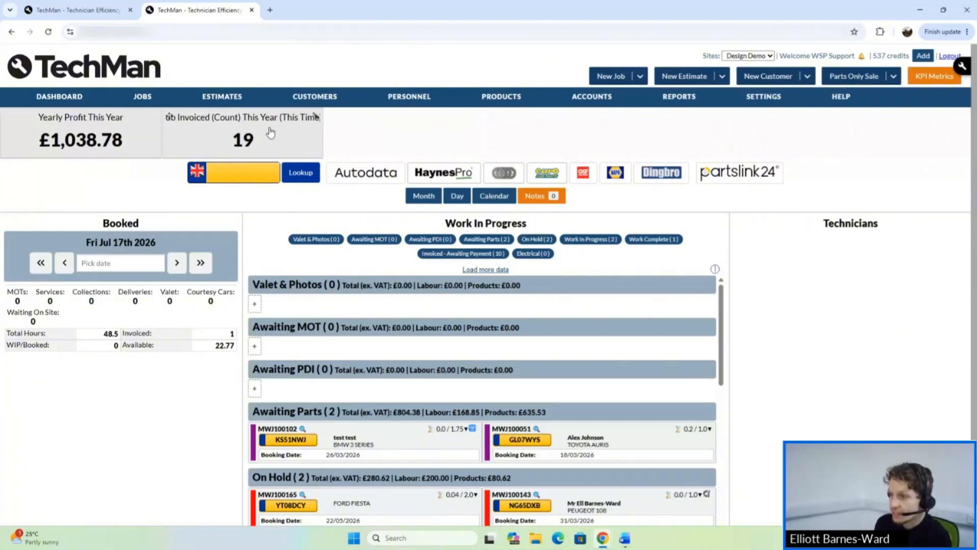
click(411, 136)
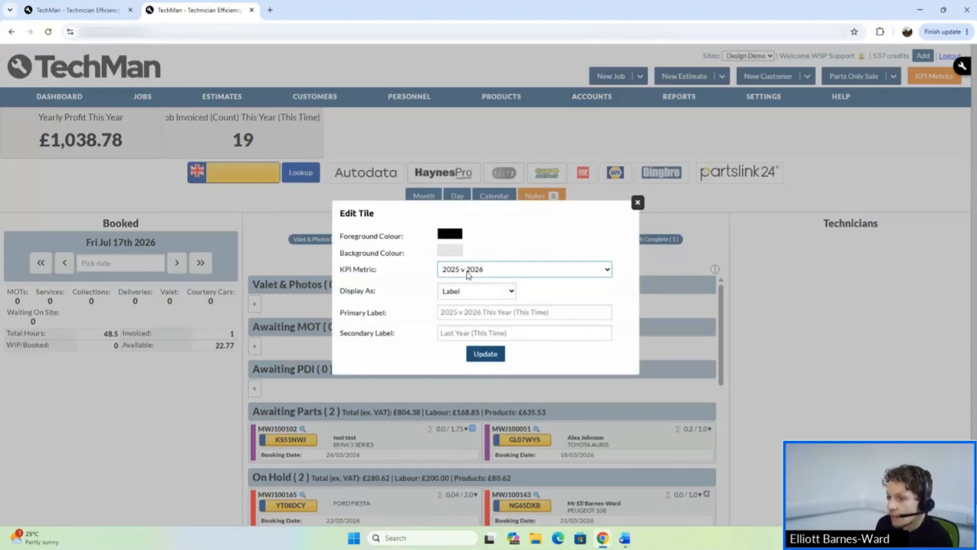
click(468, 275)
click(453, 323)
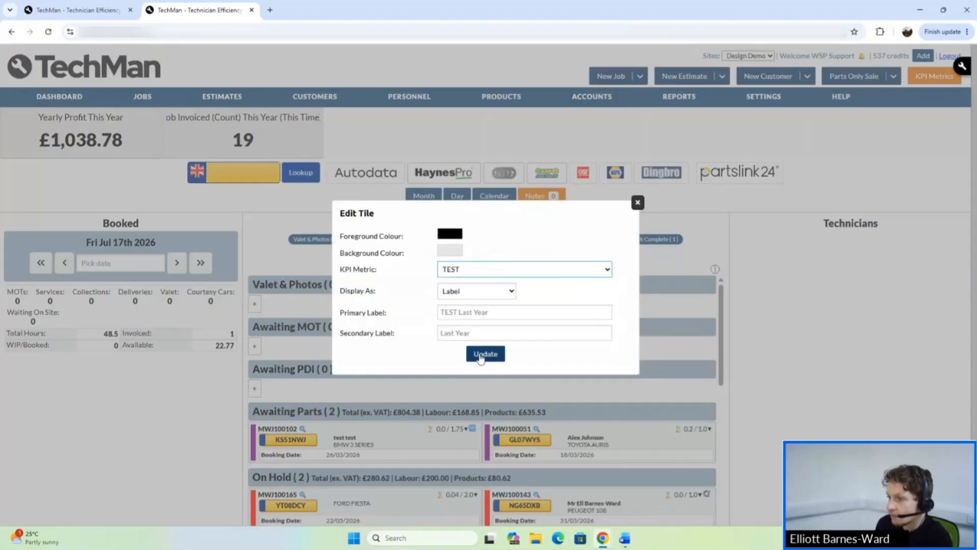
click(481, 355)
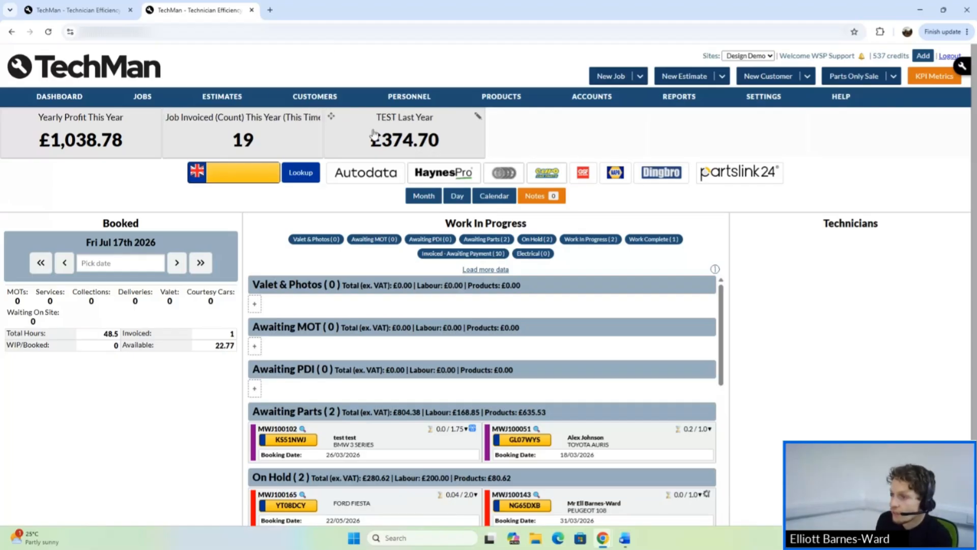
click(357, 139)
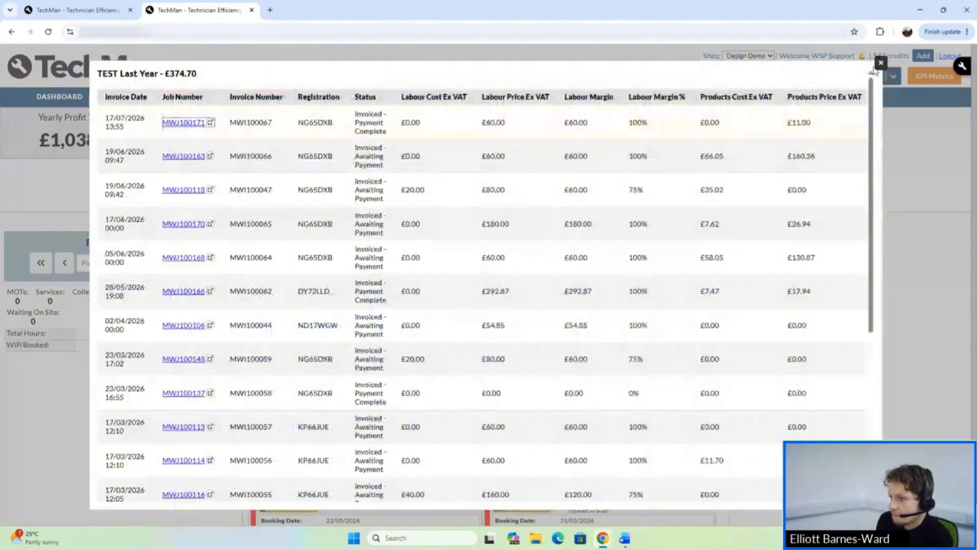
click(879, 63)
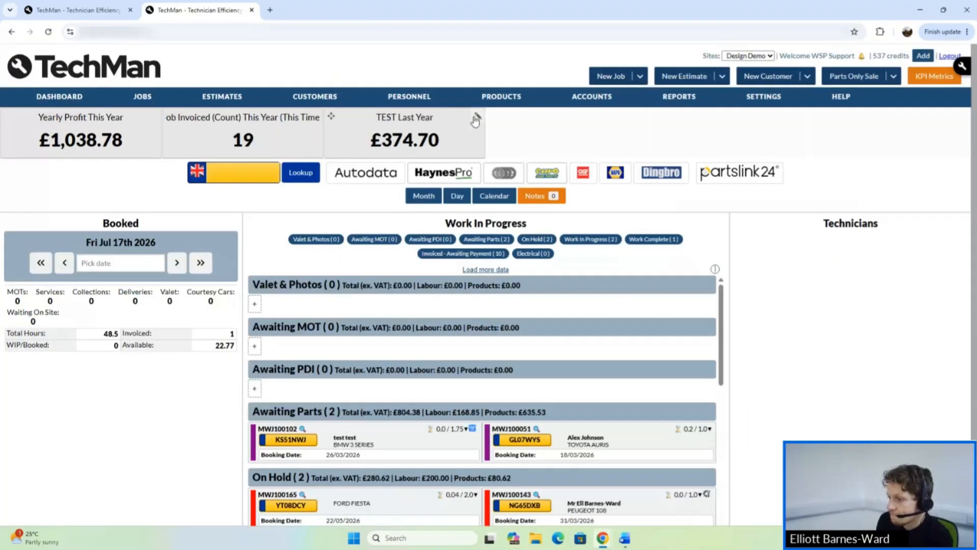
Step: Remove the TEST tile and the Job Invoiced (Count) tile from the main dashboard
click(475, 119)
click(570, 356)
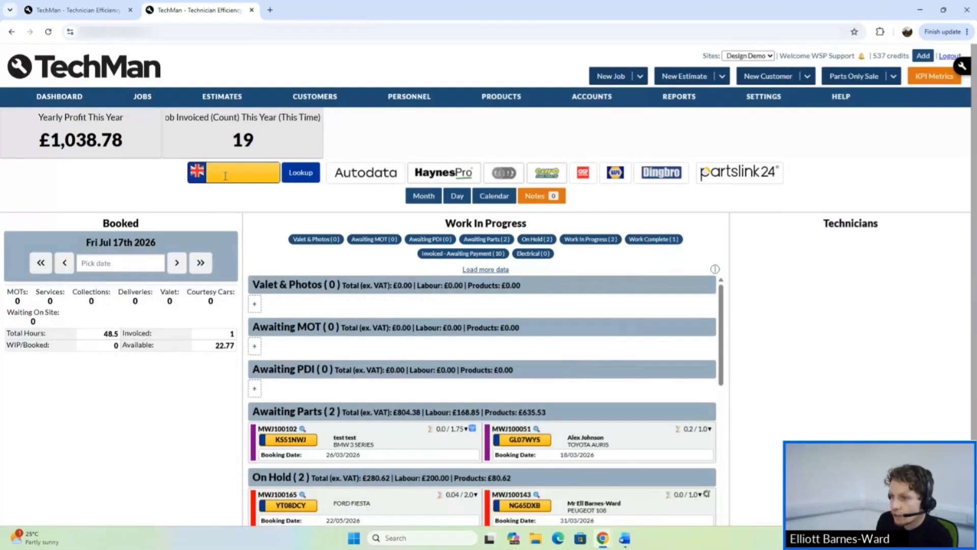
click(314, 118)
click(548, 356)
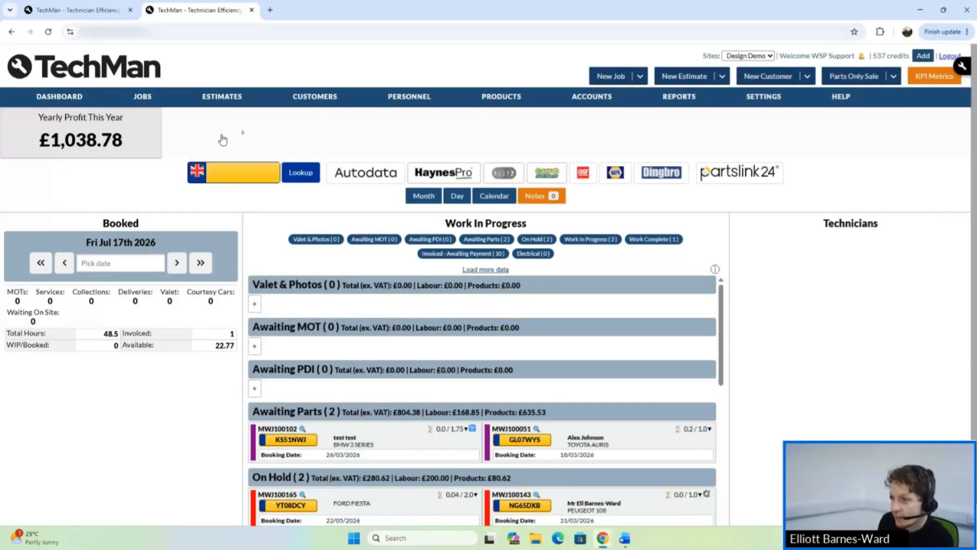
Step: Add a tile for the TEST metric in the empty slot beside the Yearly Profit tile
click(243, 133)
click(525, 268)
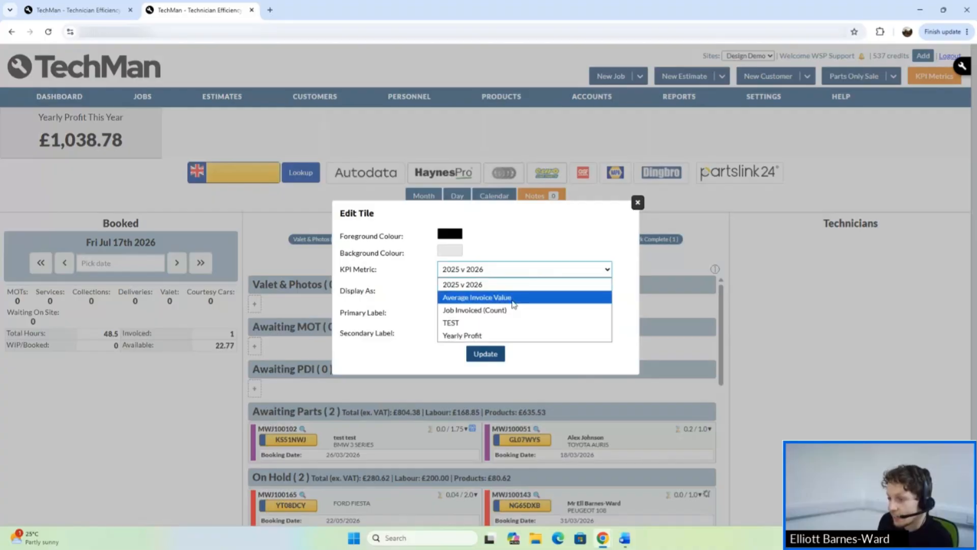
click(475, 322)
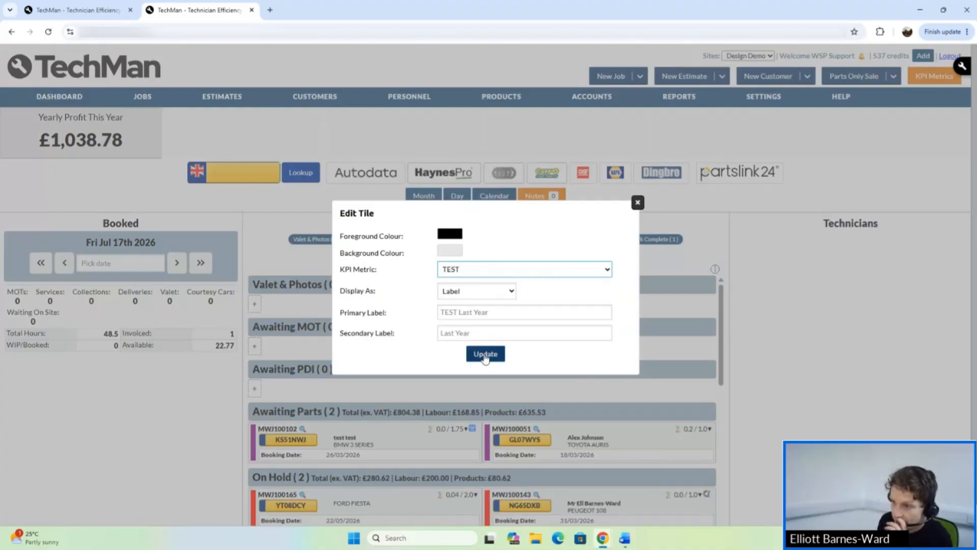
click(484, 354)
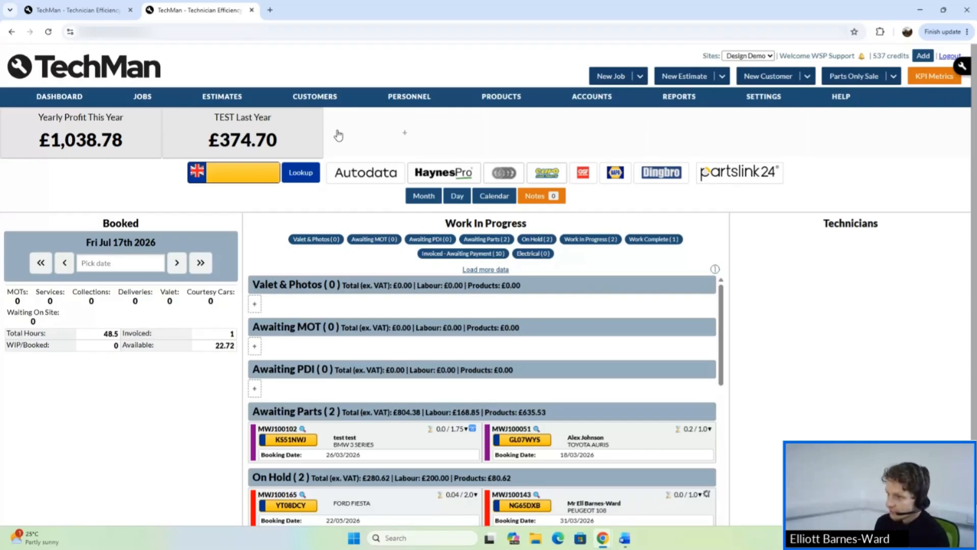
Step: Try a third dashboard tile showing the 2025 v 2026 metric as Label (Comparison), and remove that tile
click(382, 133)
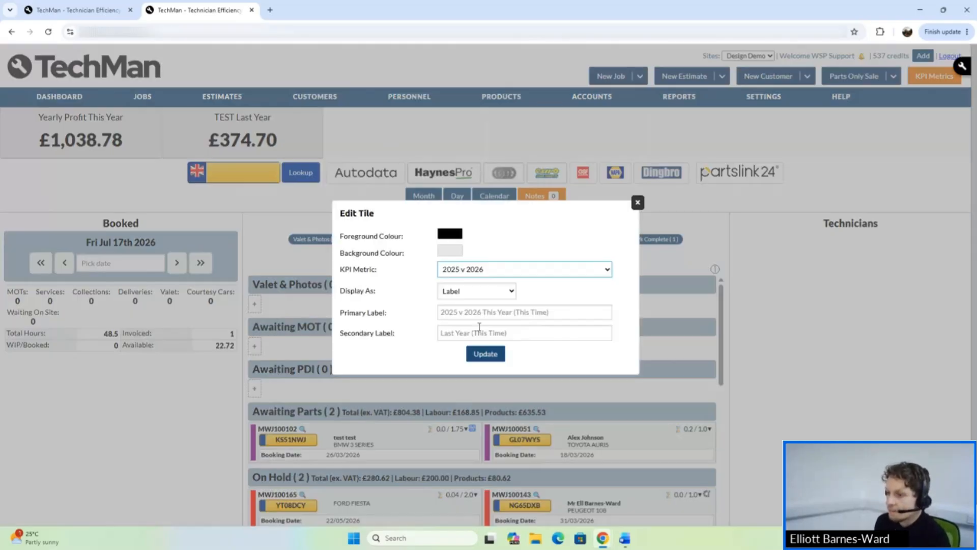
click(476, 290)
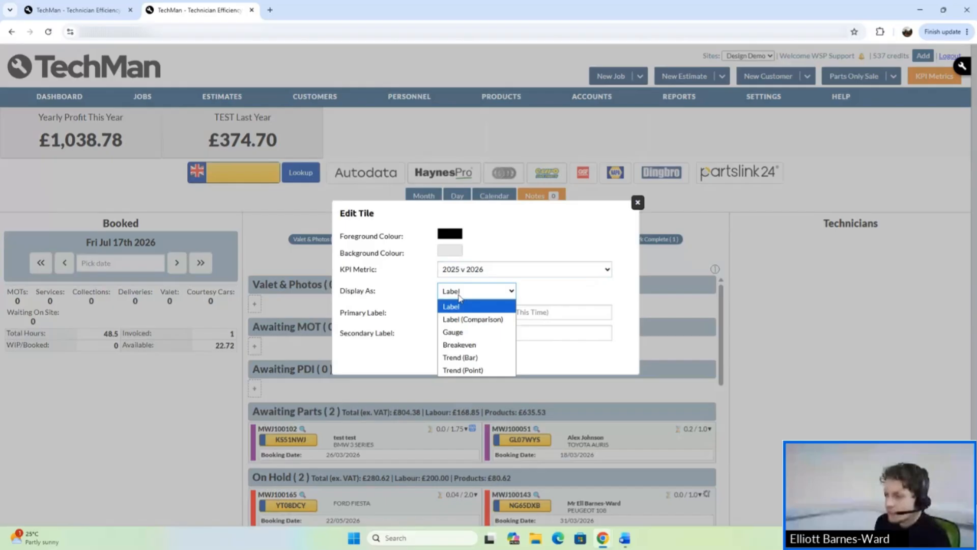
click(473, 319)
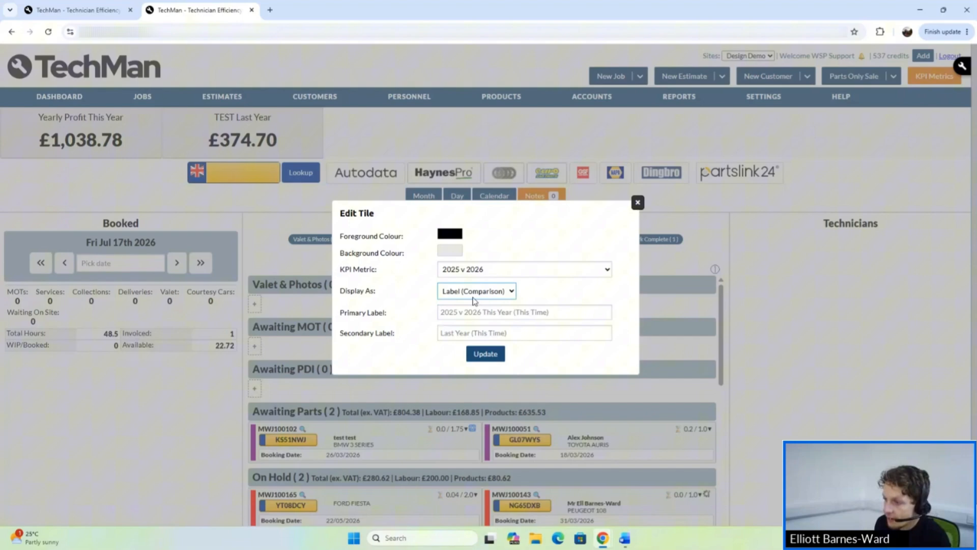
click(484, 353)
mouse_move(460, 149)
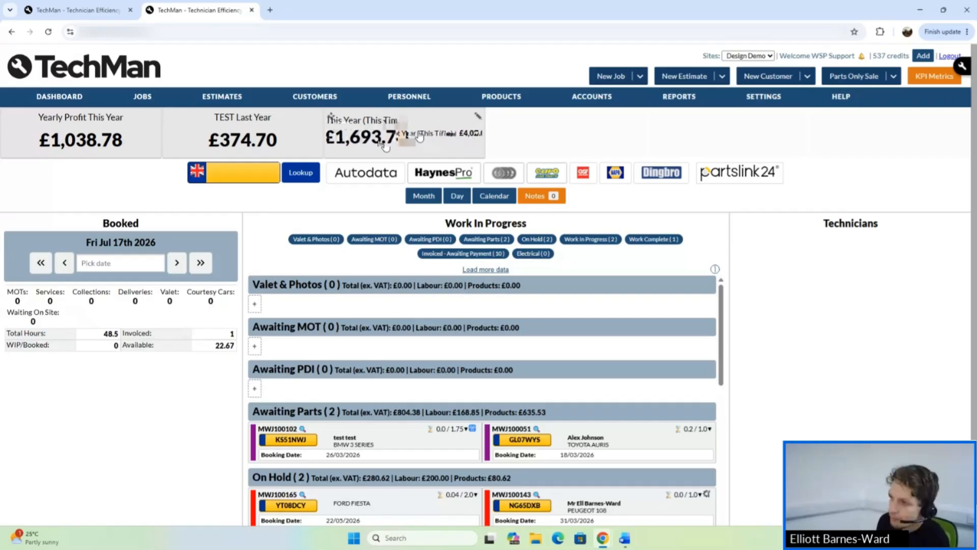
click(478, 117)
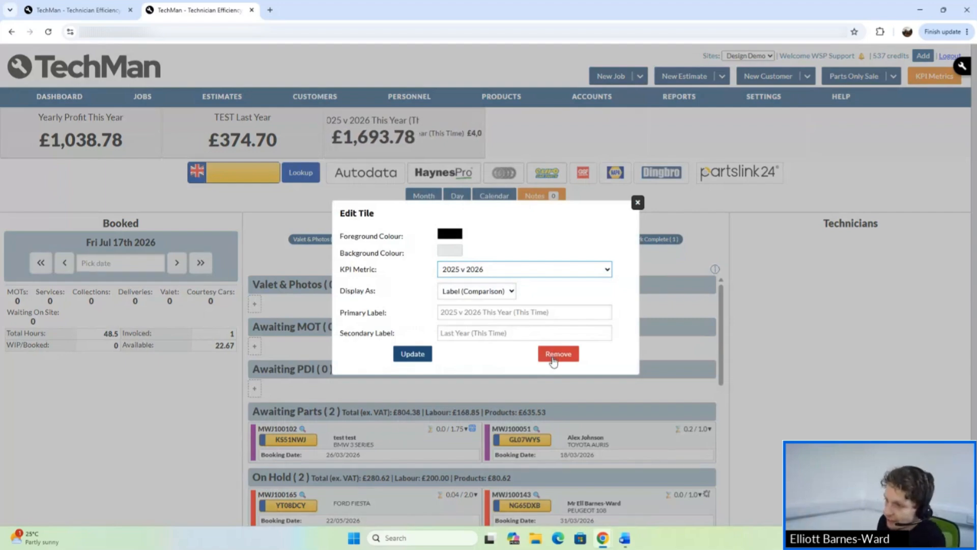
click(552, 356)
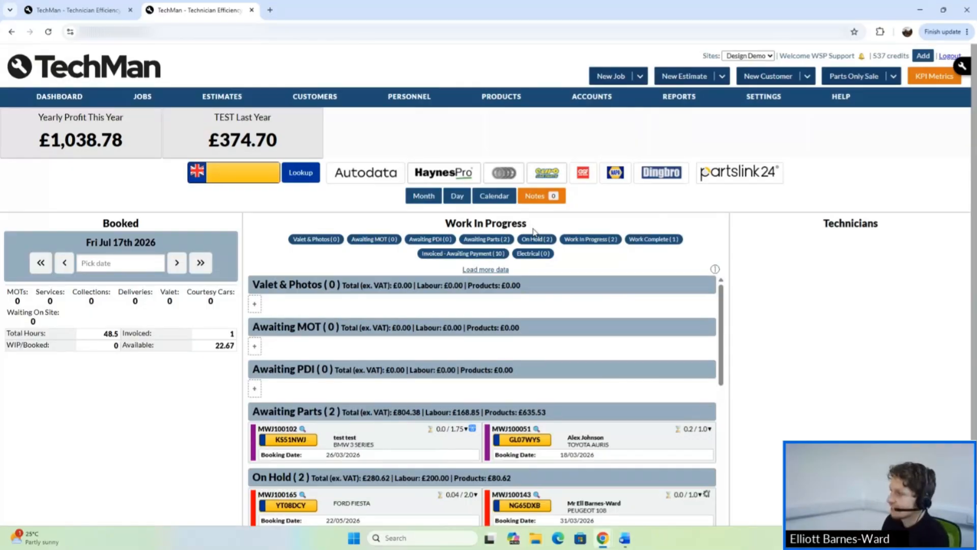
Step: Start a new KPI metric based on the Jobs - MOTs Booked report data and review its settings and permissions
click(933, 77)
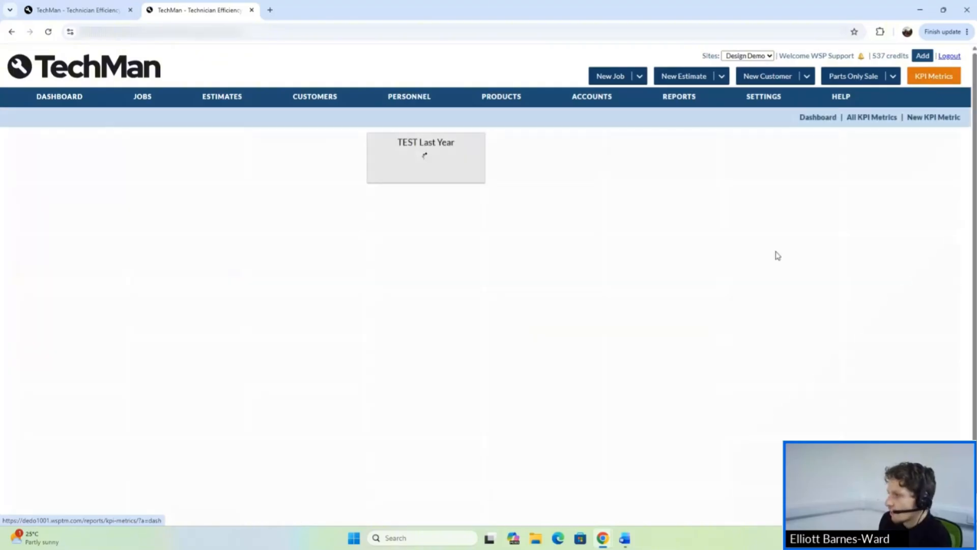
click(929, 118)
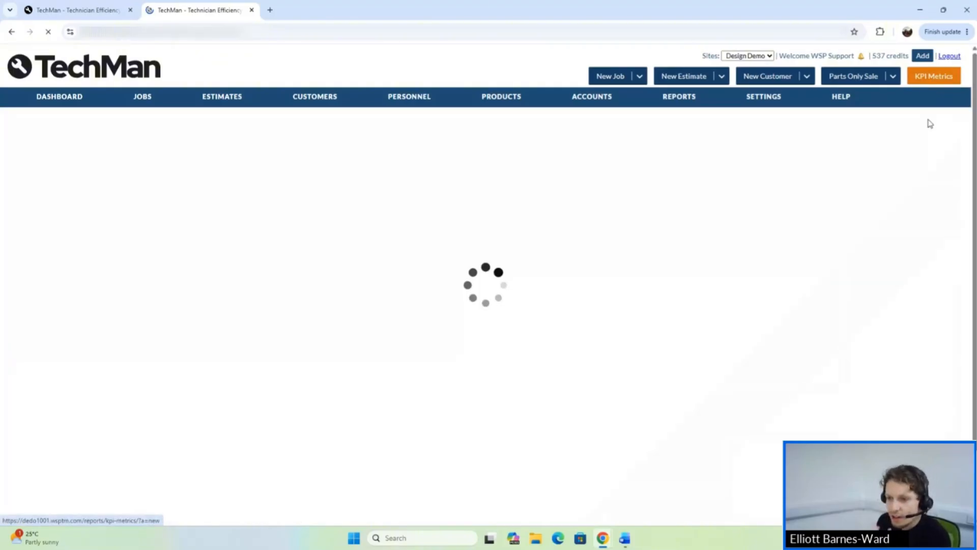
click(149, 239)
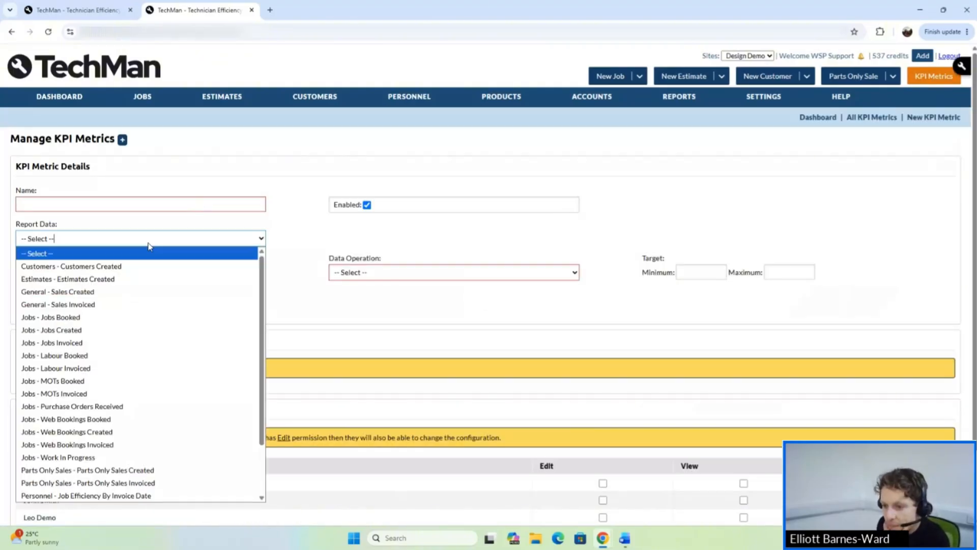
click(172, 381)
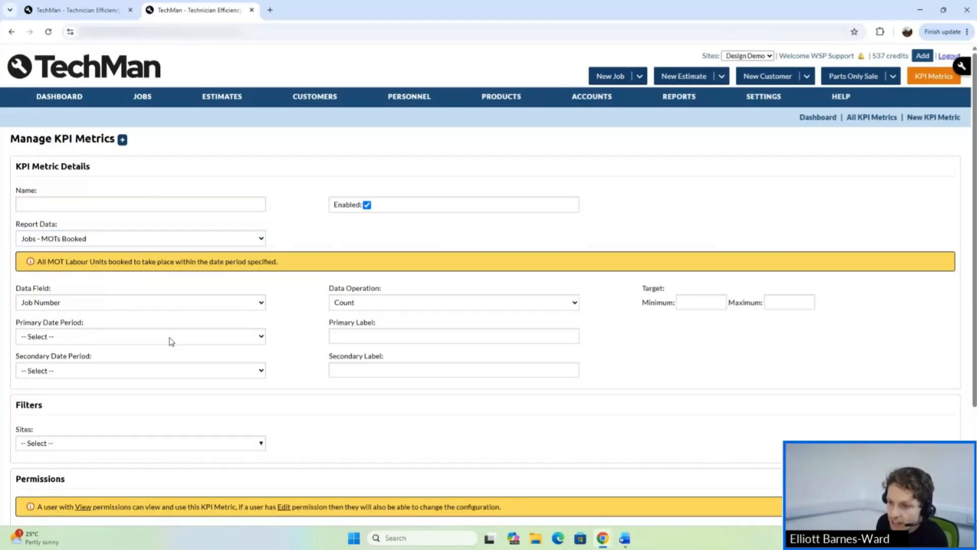
scroll(170, 332, down, 3)
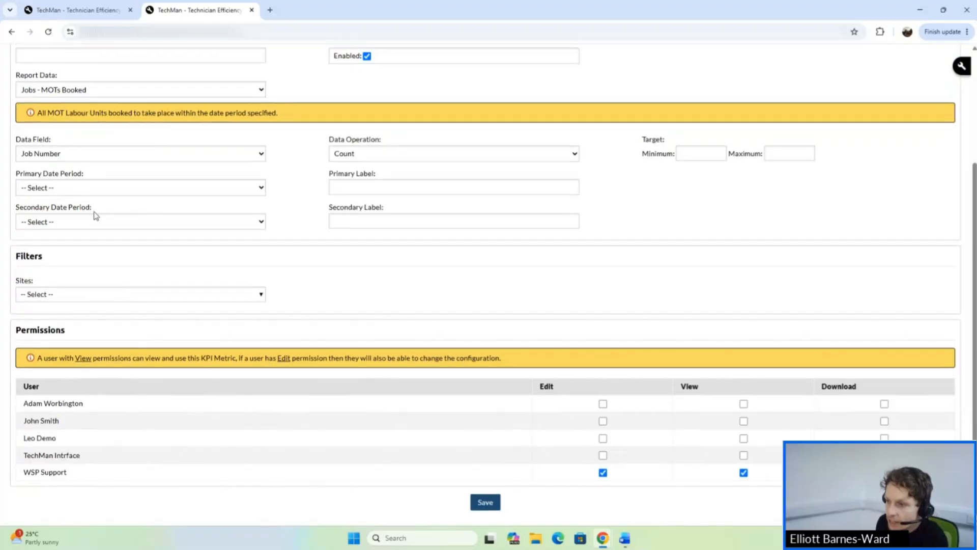
scroll(204, 236, up, 2)
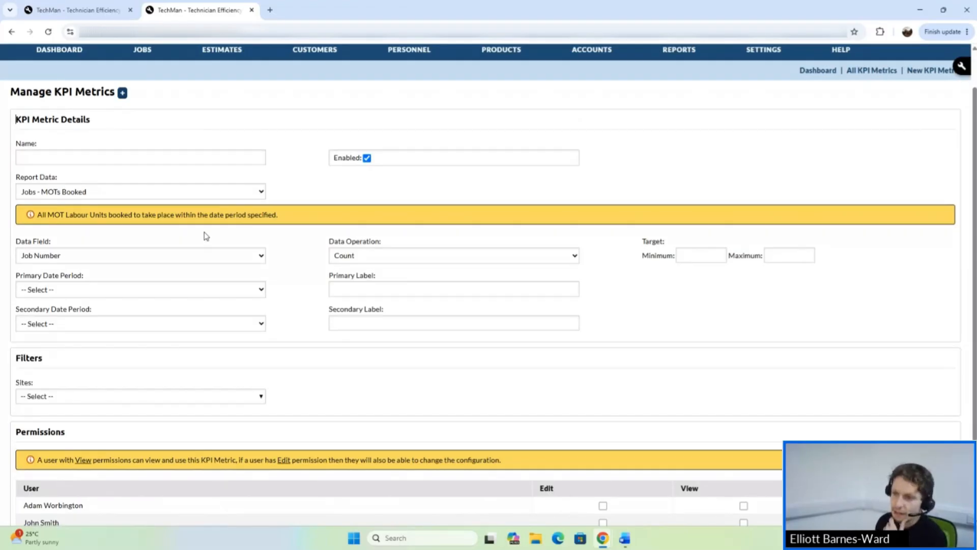
Step: Base the new metric on Jobs - Web Bookings Booked with Job Number as data field, and check the available data operations
click(130, 192)
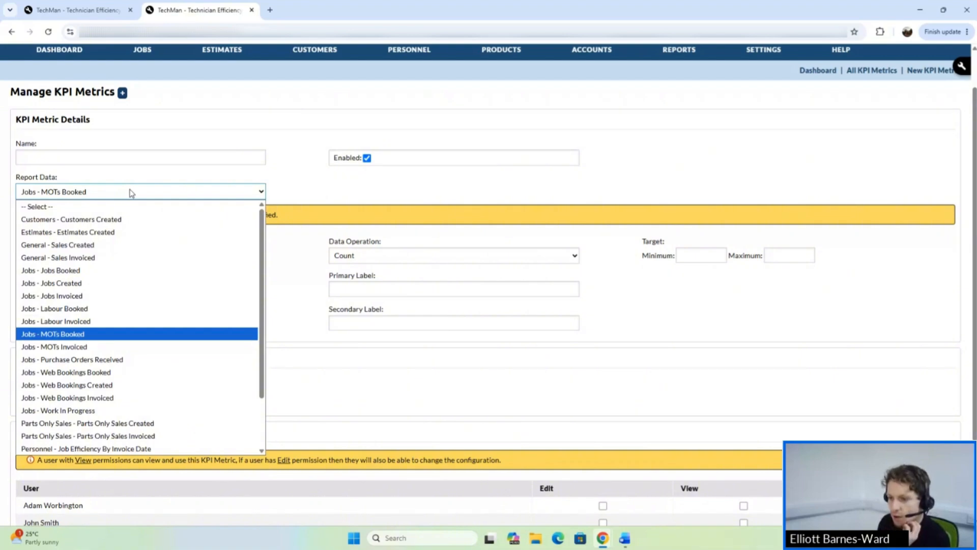
click(140, 379)
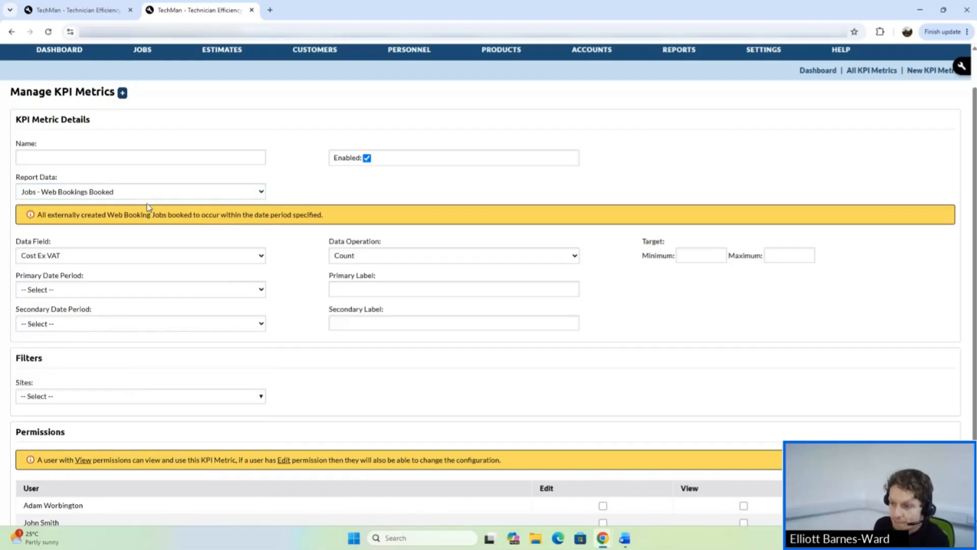
click(208, 258)
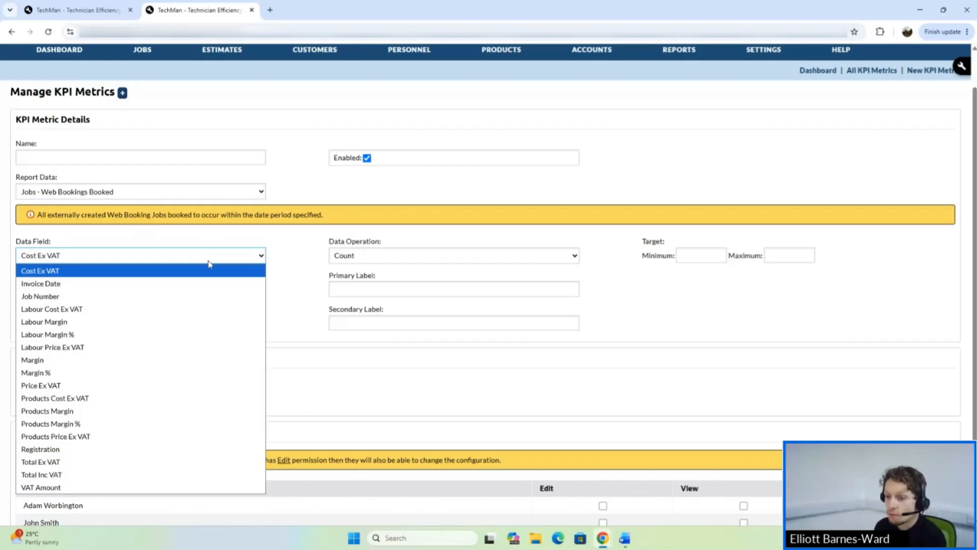
click(107, 299)
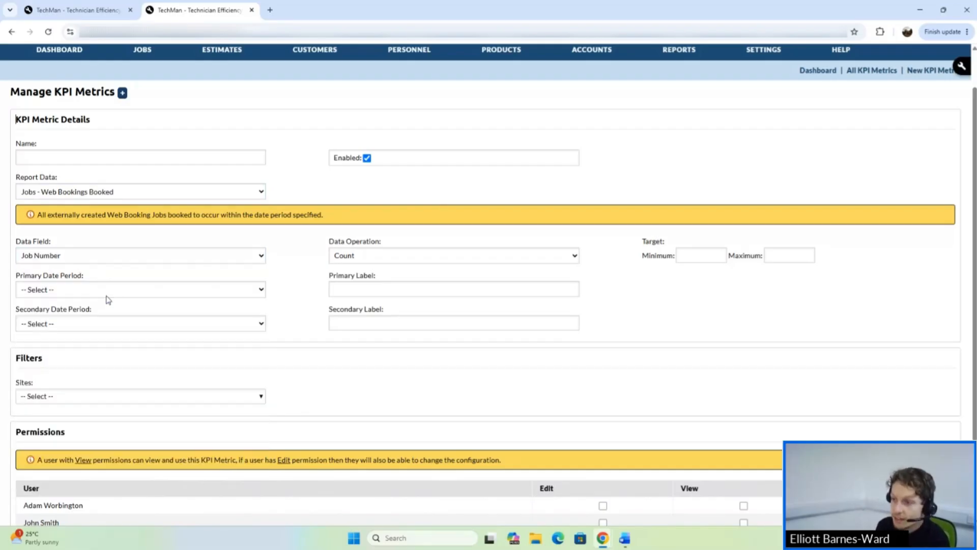
click(330, 256)
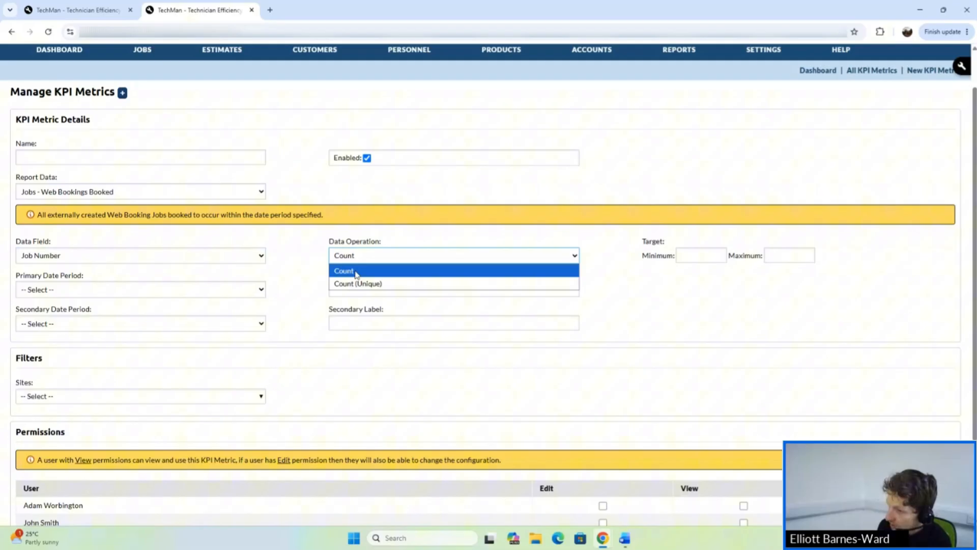
click(328, 252)
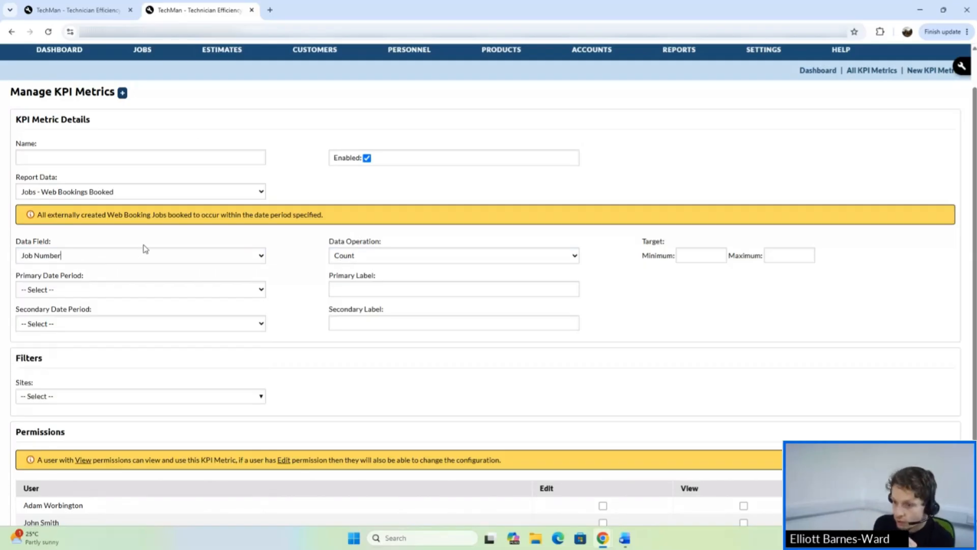
Step: Try Margin % and Margin as the metric's data field, checking which data operations each one offers
click(140, 255)
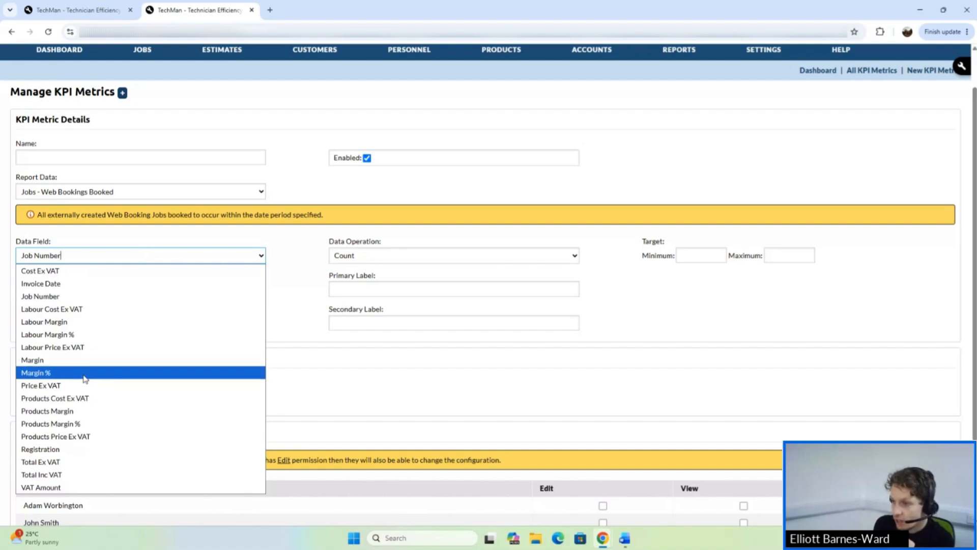
click(102, 372)
click(345, 257)
click(148, 257)
click(146, 255)
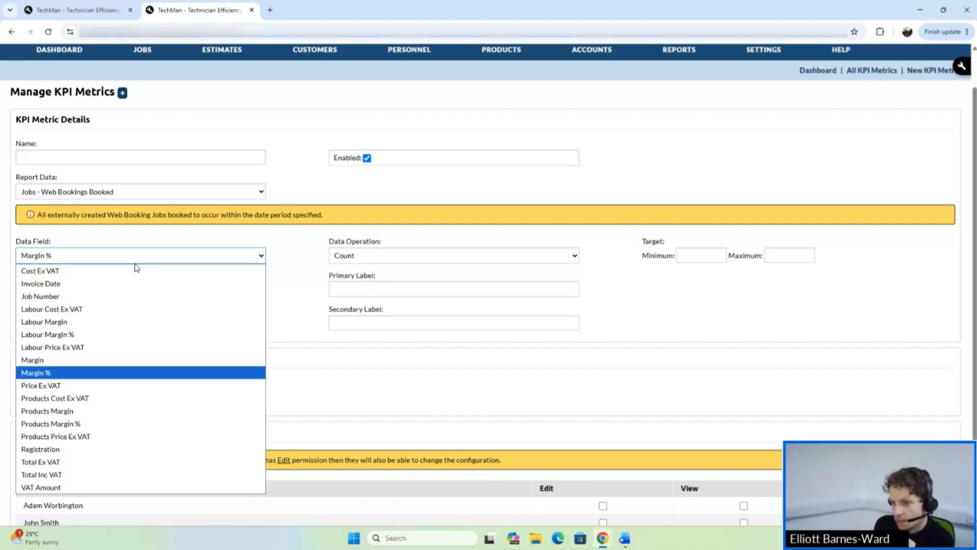
click(62, 359)
click(404, 262)
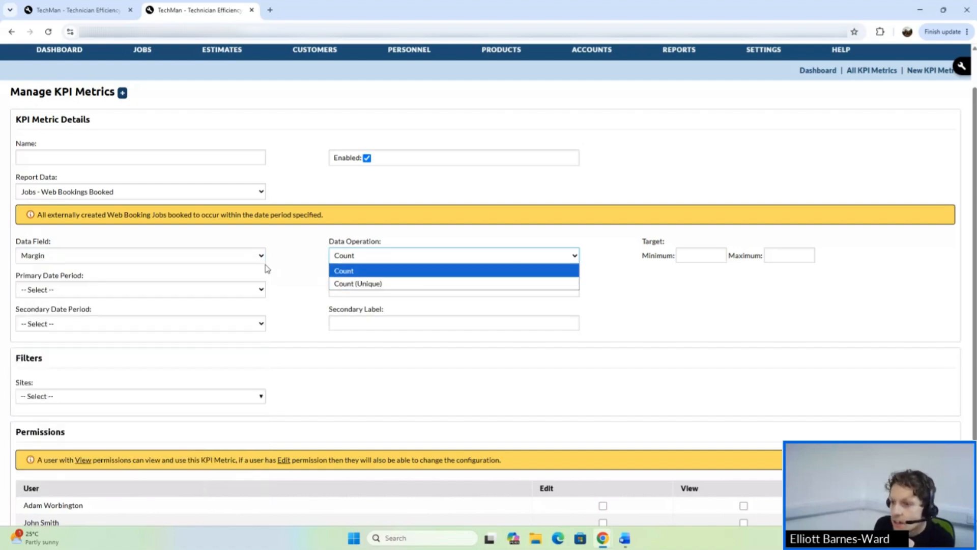
Step: Set both the primary and secondary date periods of the metric to This Year
click(102, 290)
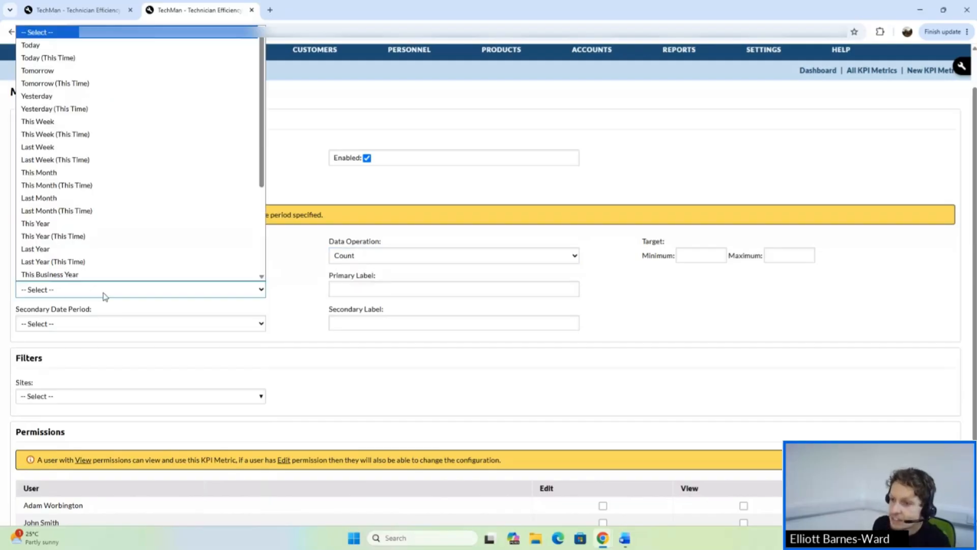
click(51, 221)
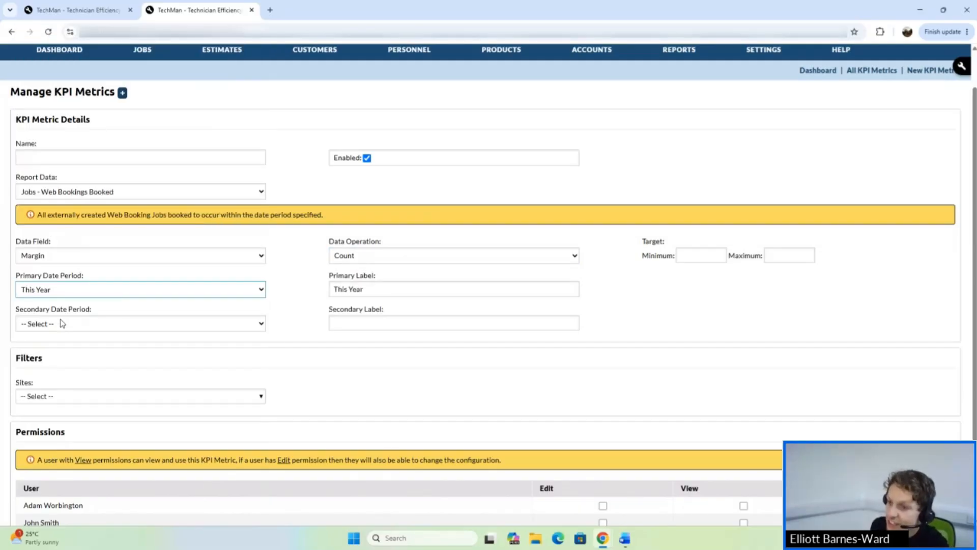
click(64, 330)
click(58, 257)
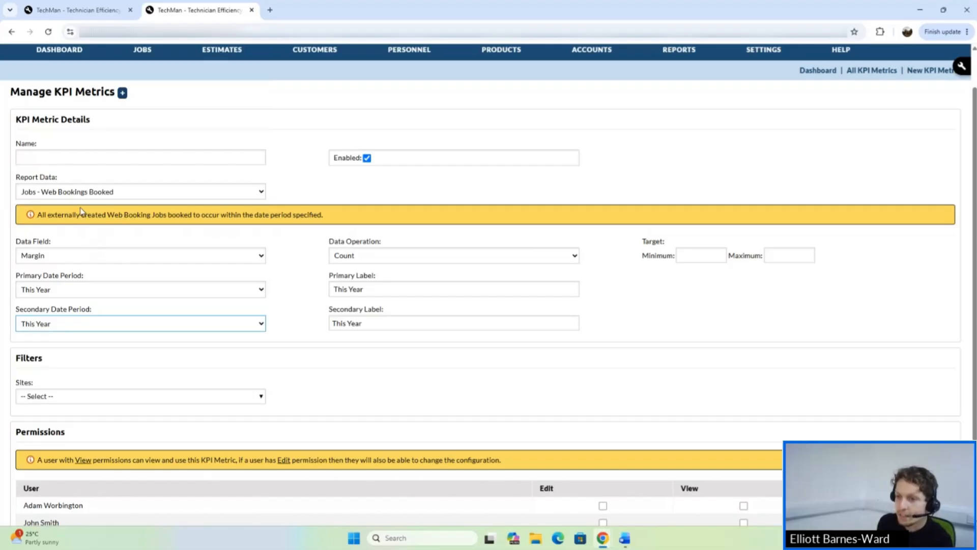
Step: Change the metric's report data to Jobs - Web Bookings Invoiced and its data operation to Sum Total
click(89, 192)
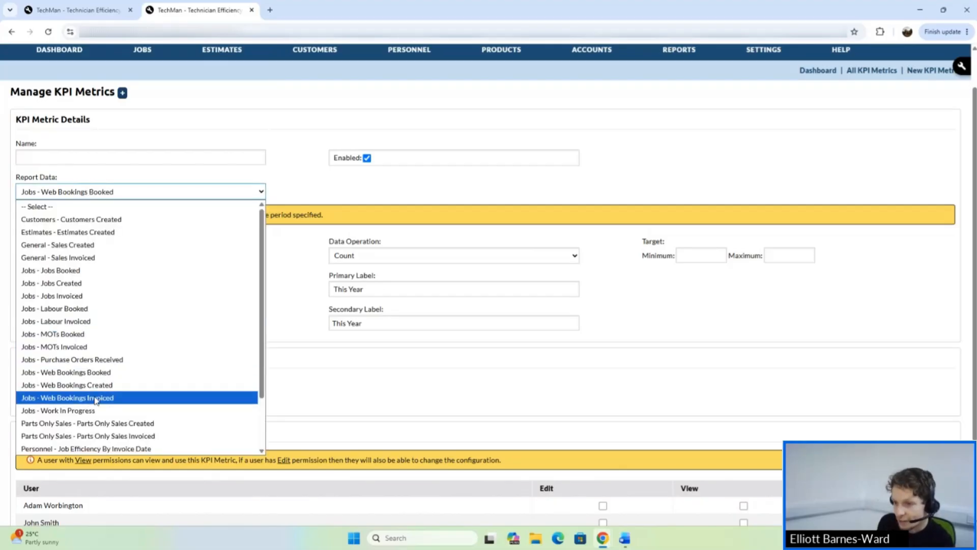
click(96, 397)
click(346, 256)
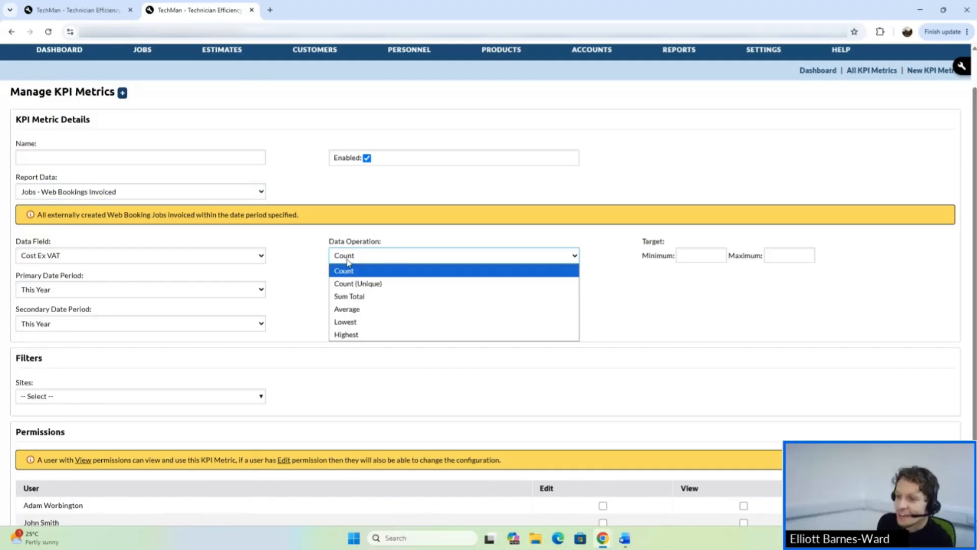
click(349, 295)
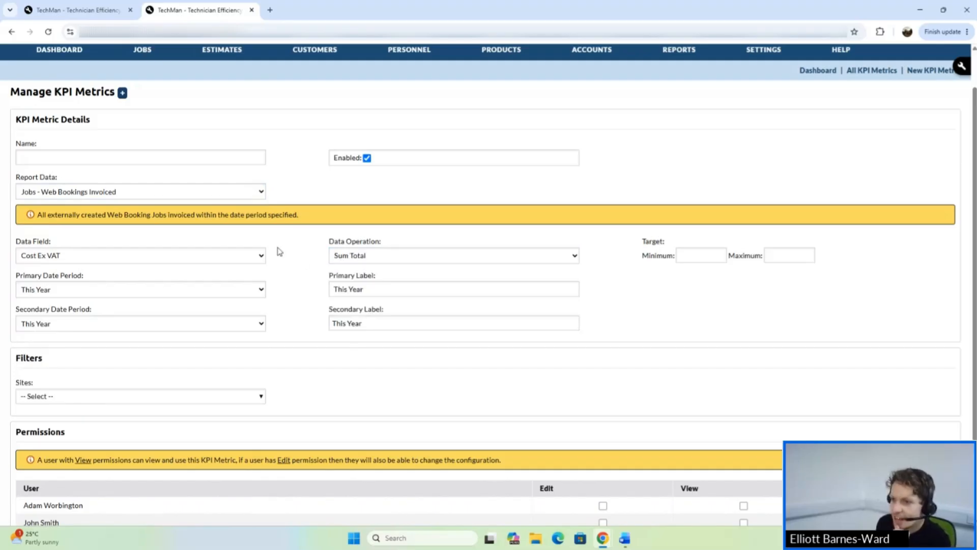
Step: Switch the report data to Web Bookings Booked and back to Web Bookings Invoiced, and select Sum Total again
click(137, 194)
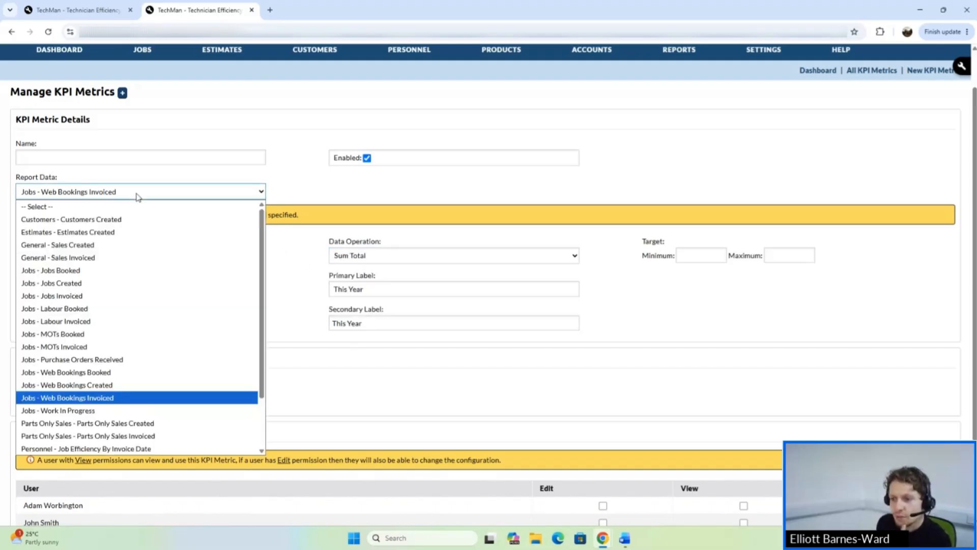
click(90, 372)
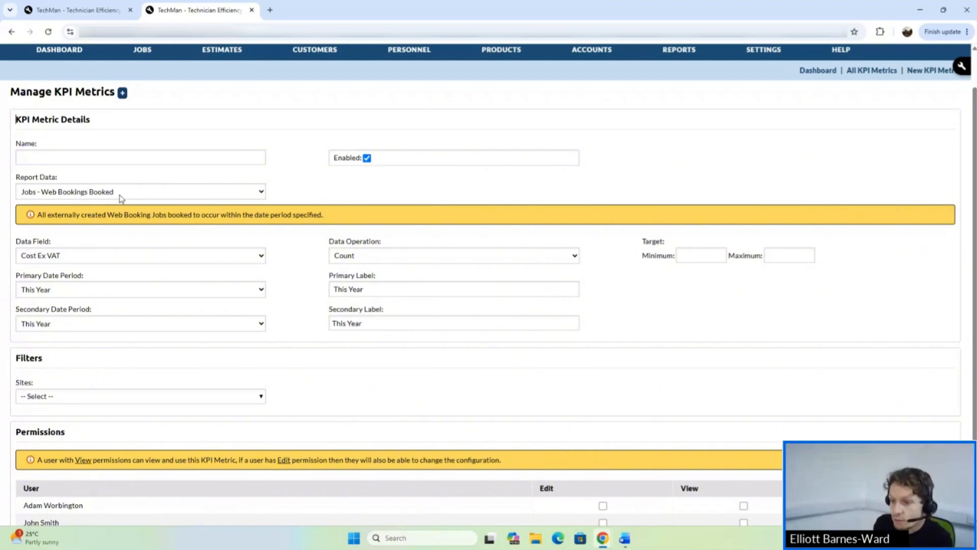
click(120, 194)
click(106, 397)
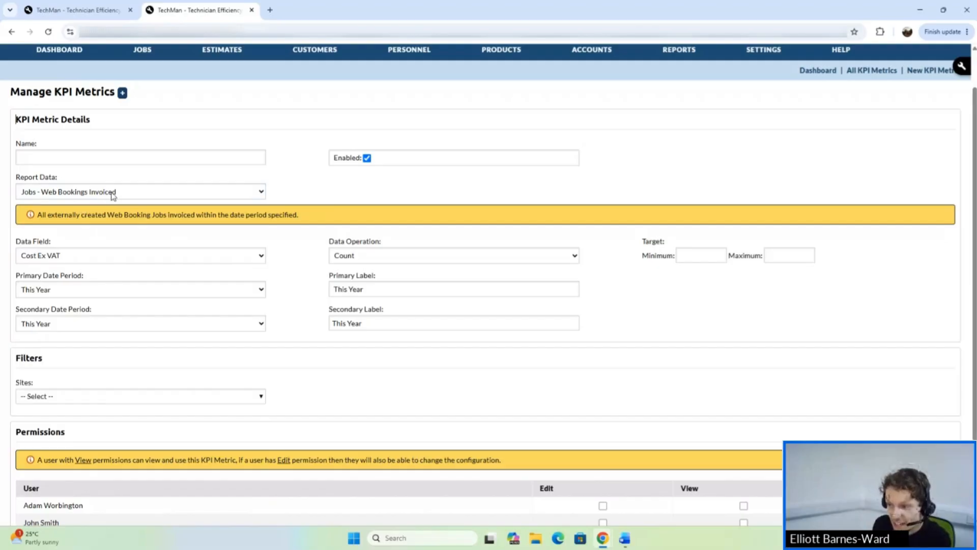
click(356, 256)
click(350, 296)
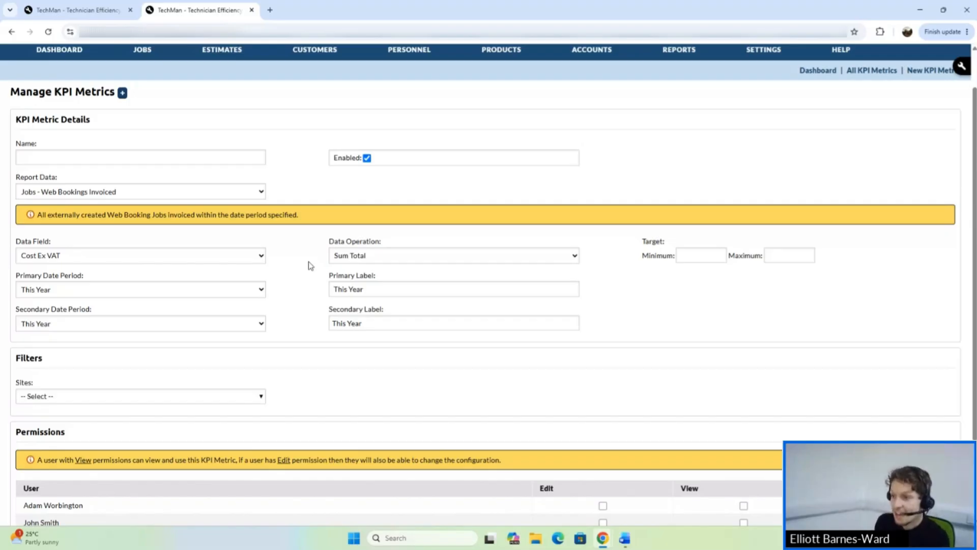
Step: Examine the data operations offered for invoiced web bookings and the sites available as a filter
click(337, 258)
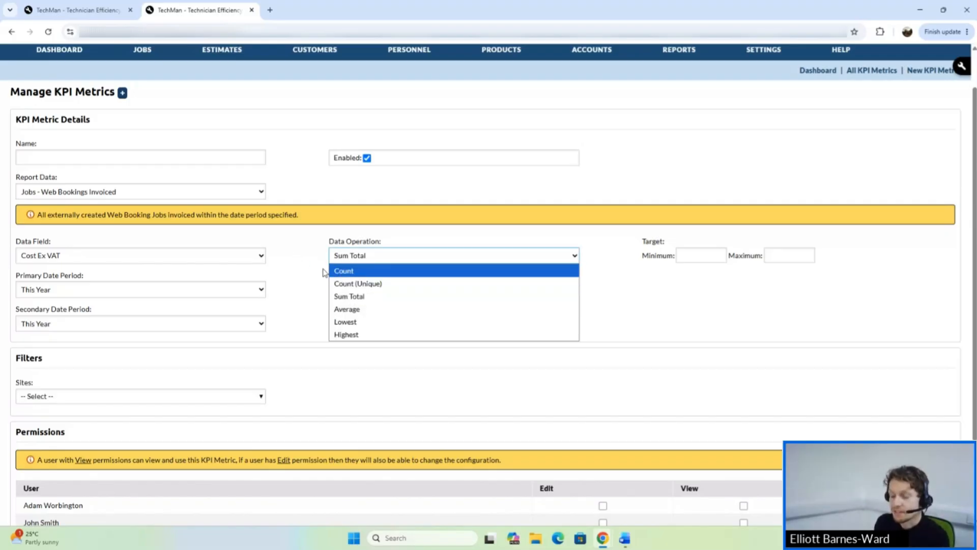
click(301, 260)
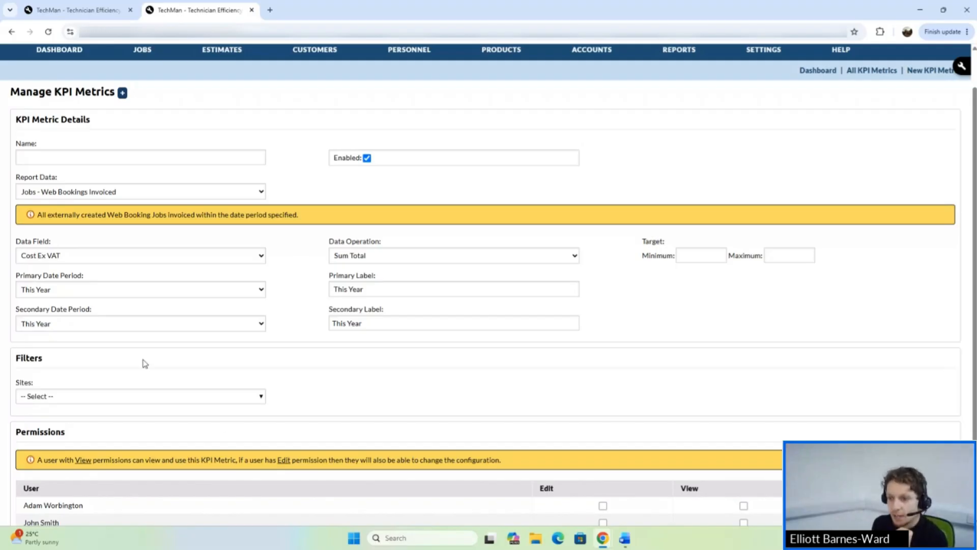
click(90, 404)
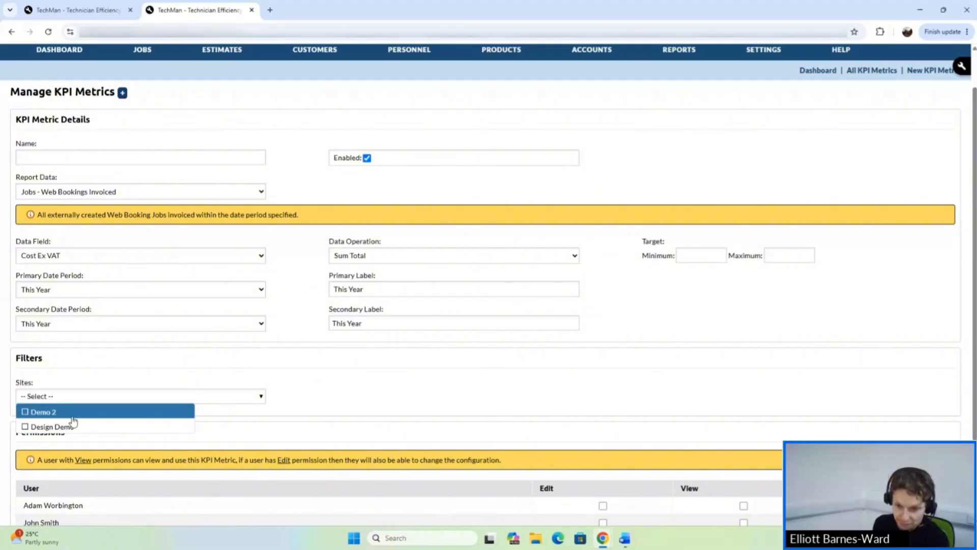
click(309, 294)
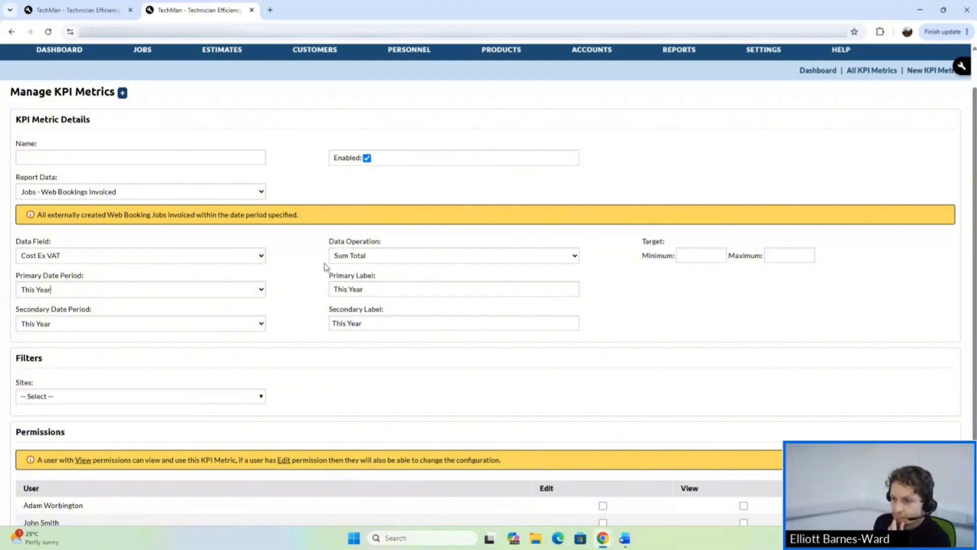
Step: Try Estimates - Estimates Created with primary date period This Year (This Time), and return to the main dashboard without saving the metric
click(113, 188)
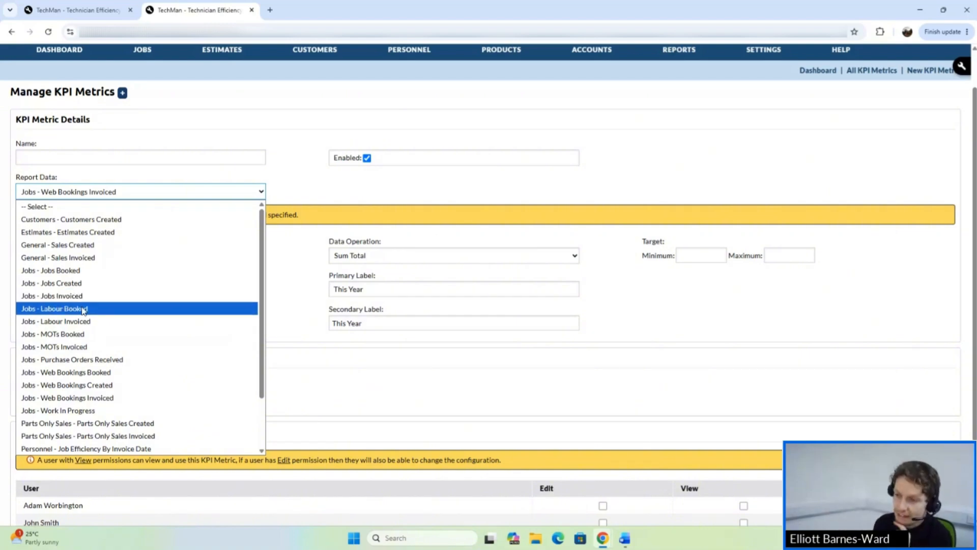
click(61, 233)
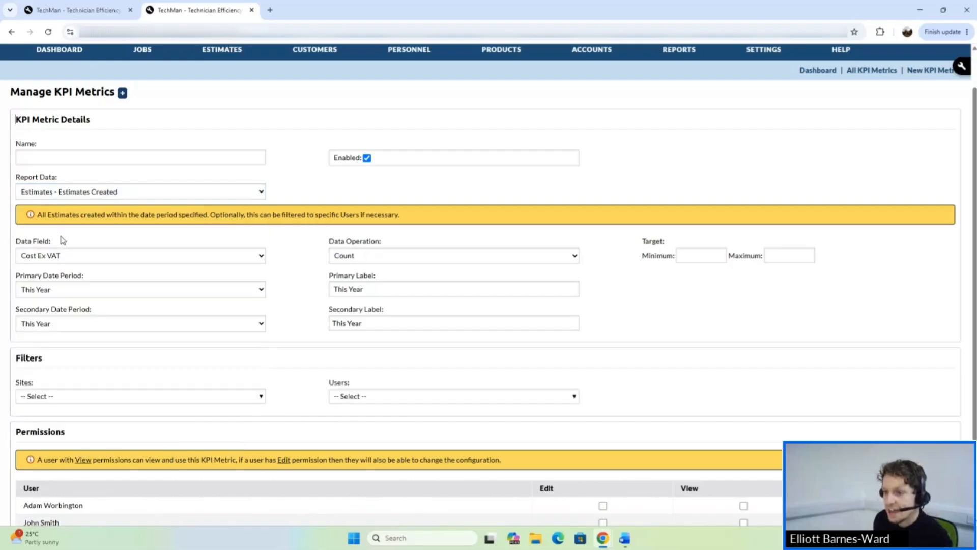
click(59, 290)
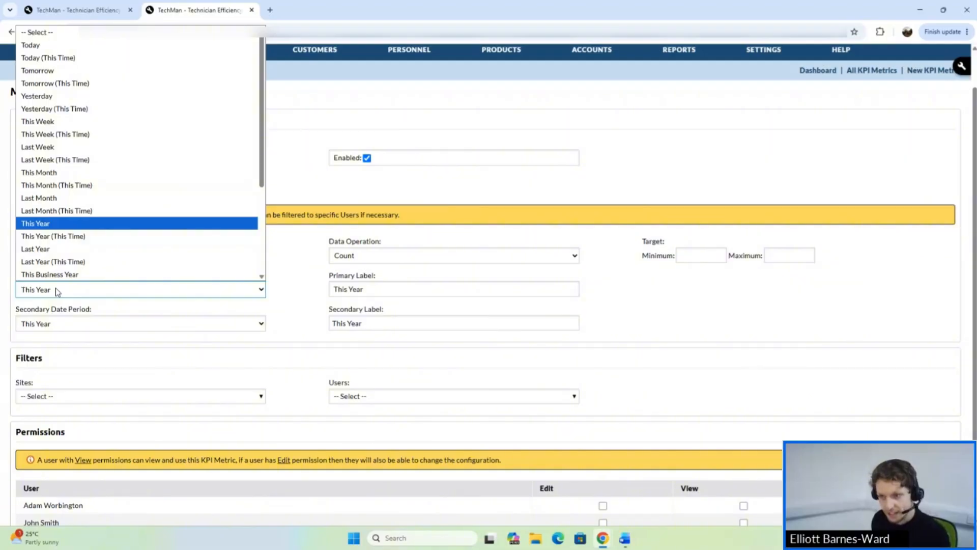
click(65, 236)
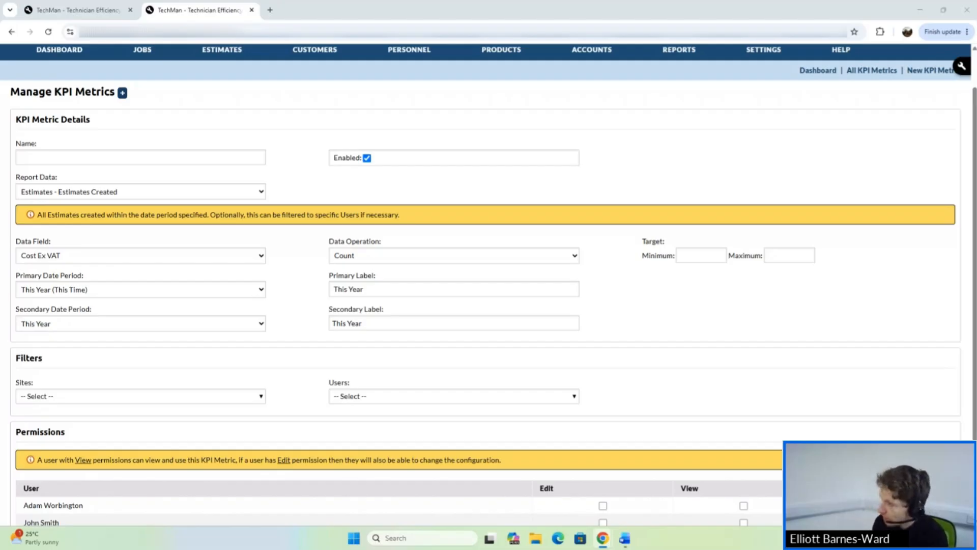
scroll(312, 137, up, 1)
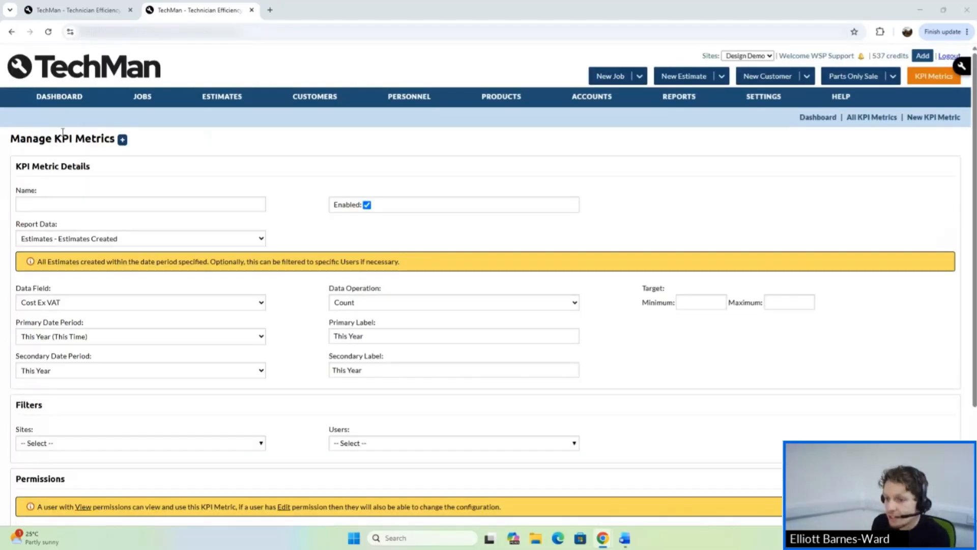
click(57, 100)
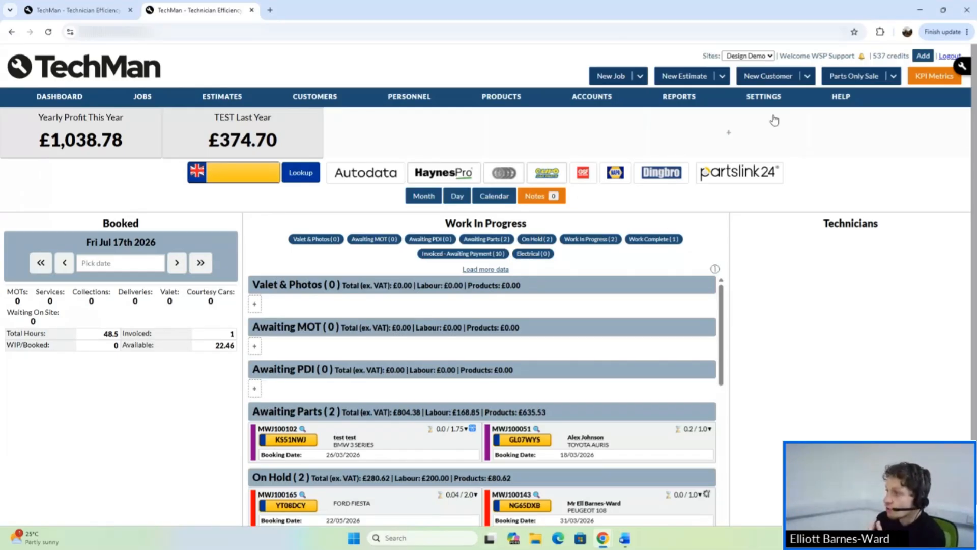
Step: Grant the first listed user Edit and View permissions on the Yearly Profit KPI metric and save it
click(930, 152)
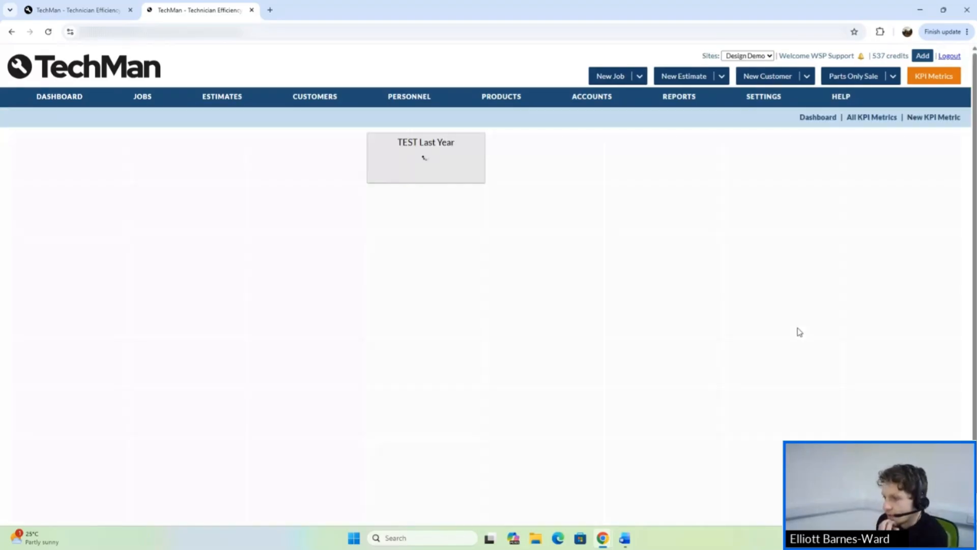
click(856, 124)
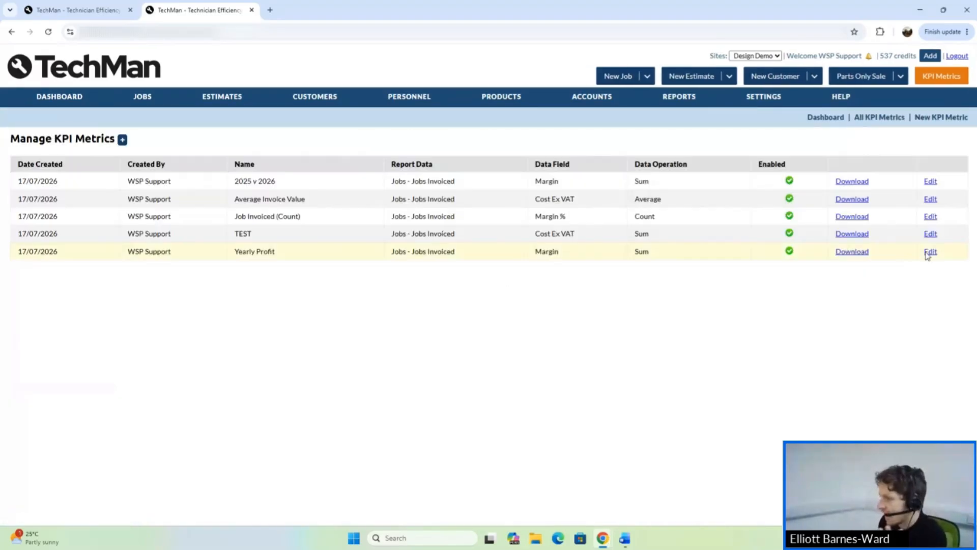
click(927, 253)
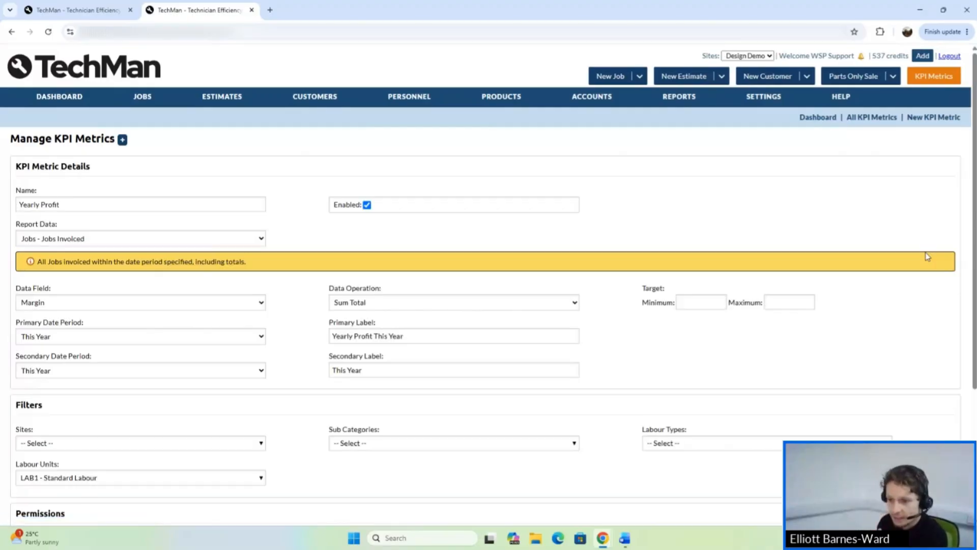
scroll(734, 333, down, 3)
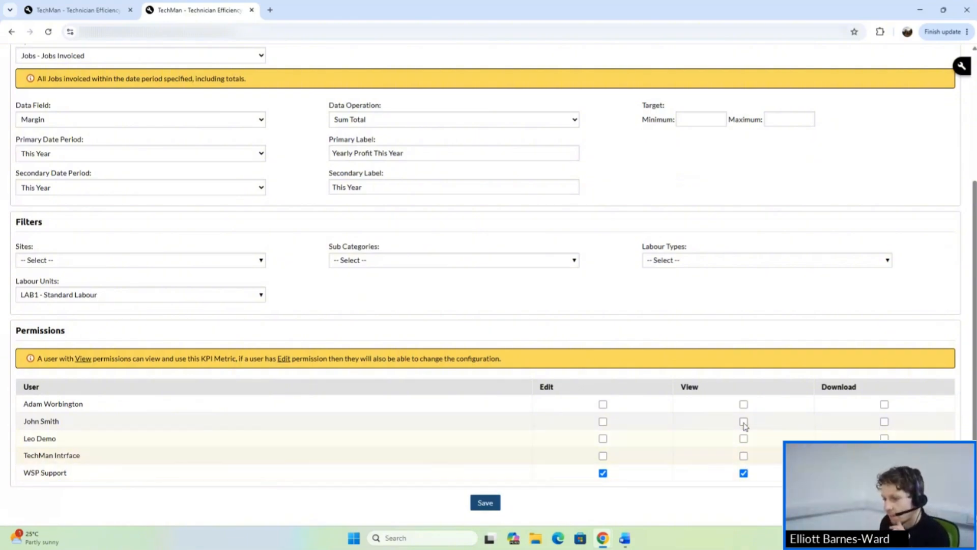
click(744, 404)
click(603, 405)
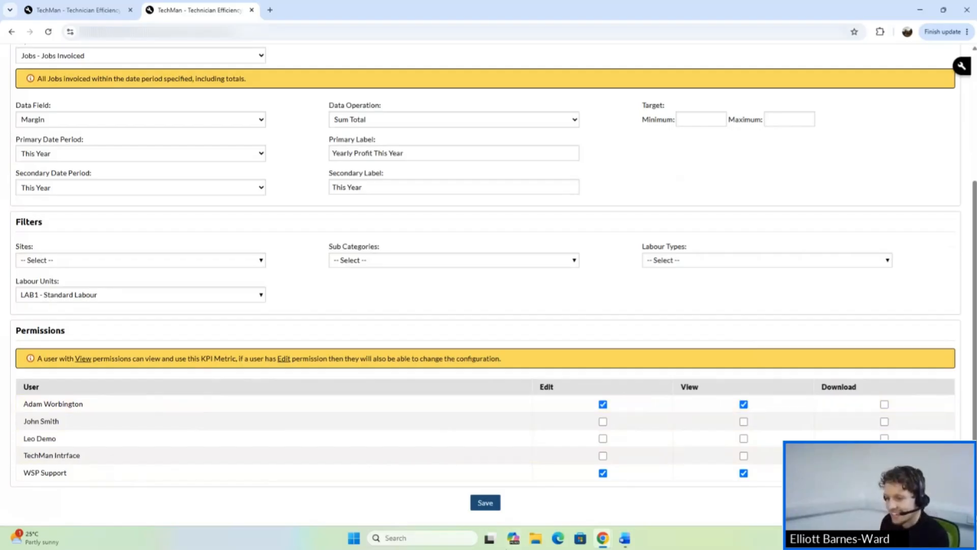
click(484, 503)
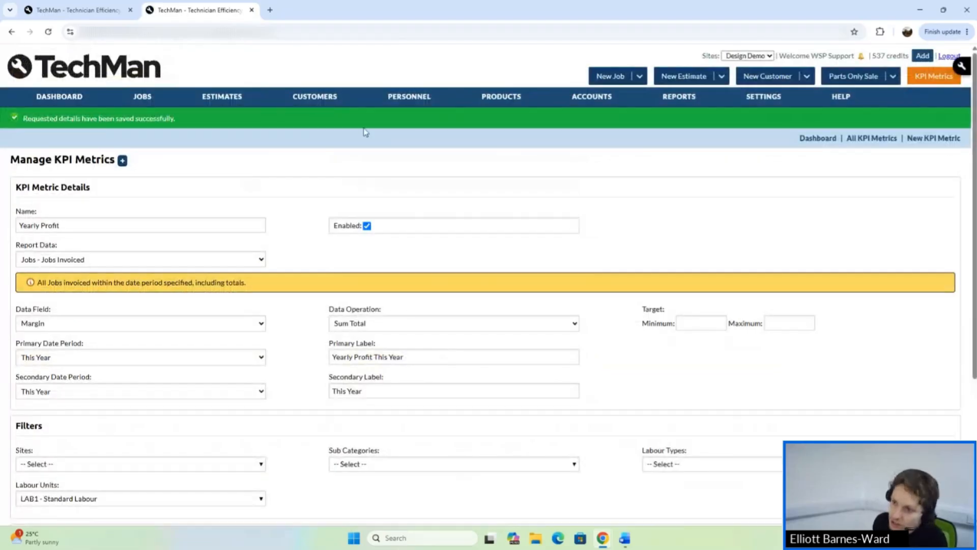
Step: Add a tile for the Average Invoice Value metric to the empty tile slot on the main dashboard
click(81, 96)
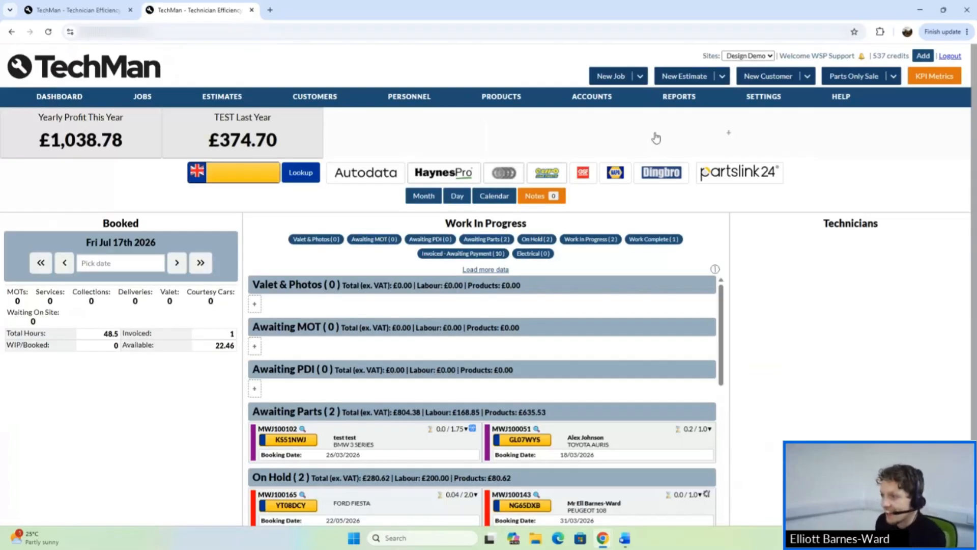
click(726, 143)
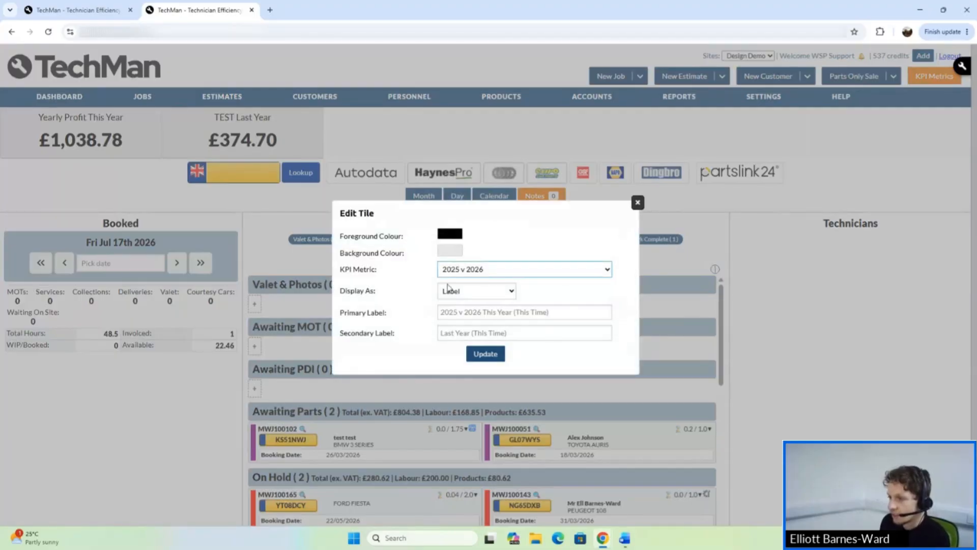
click(451, 269)
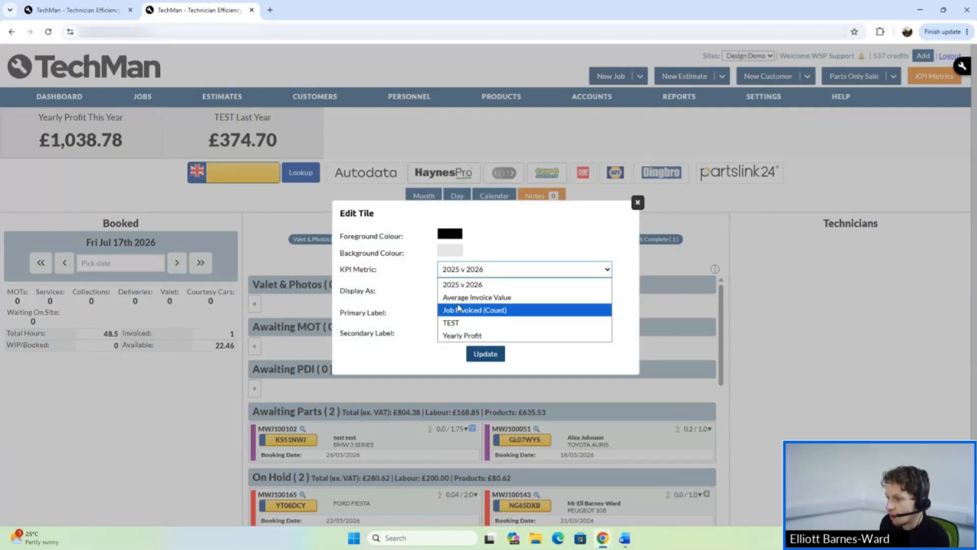
click(474, 297)
click(479, 355)
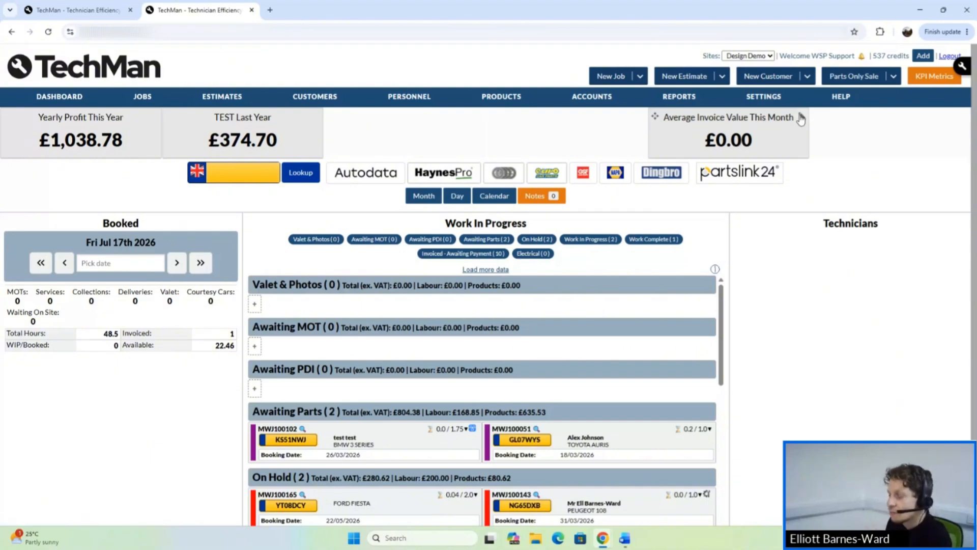
Step: Set the Average Invoice Value metric's primary date period to This Year and its secondary date period to Last Year
click(934, 76)
click(872, 118)
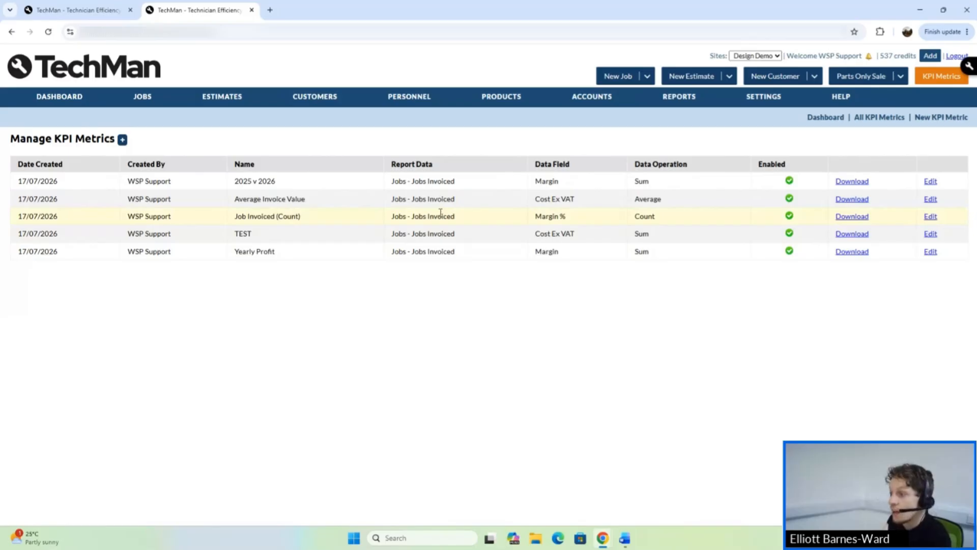
click(935, 198)
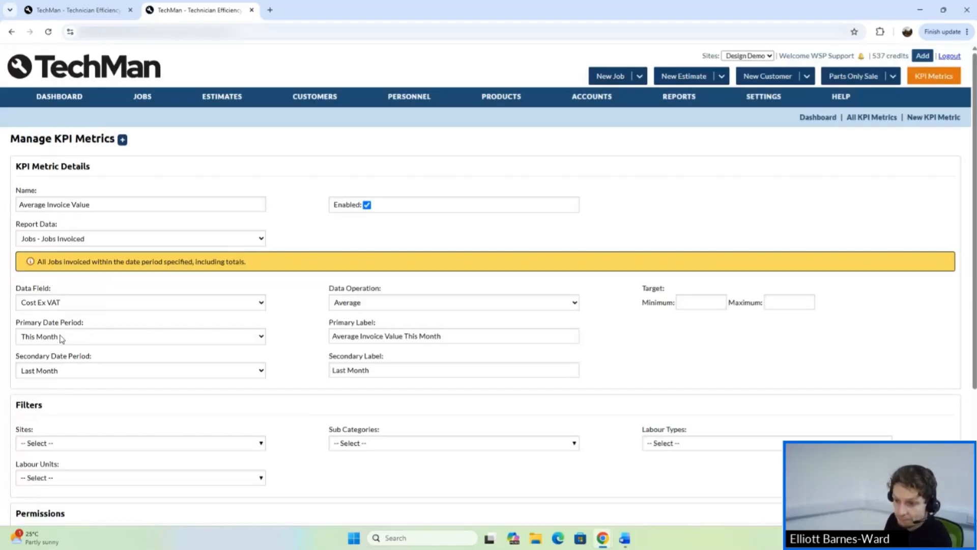
click(60, 336)
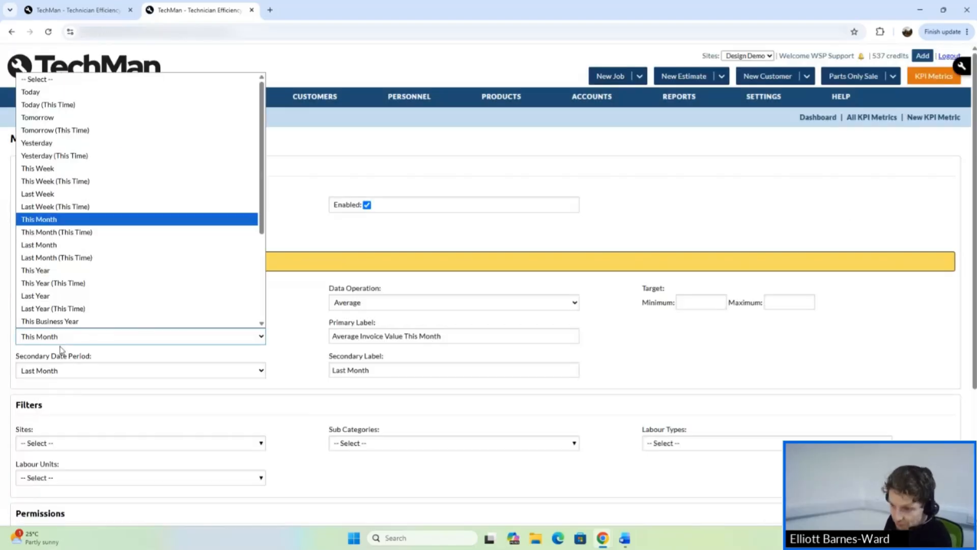
click(40, 270)
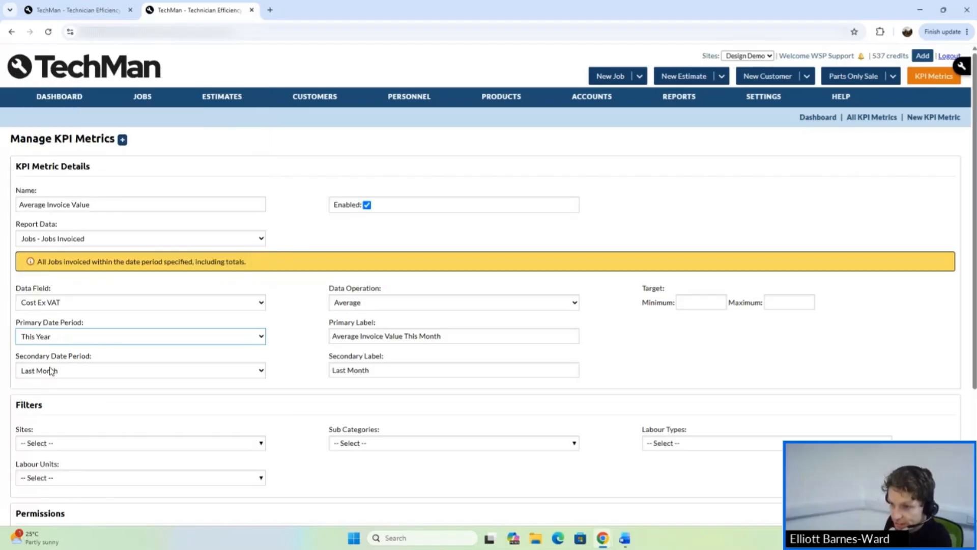
click(51, 370)
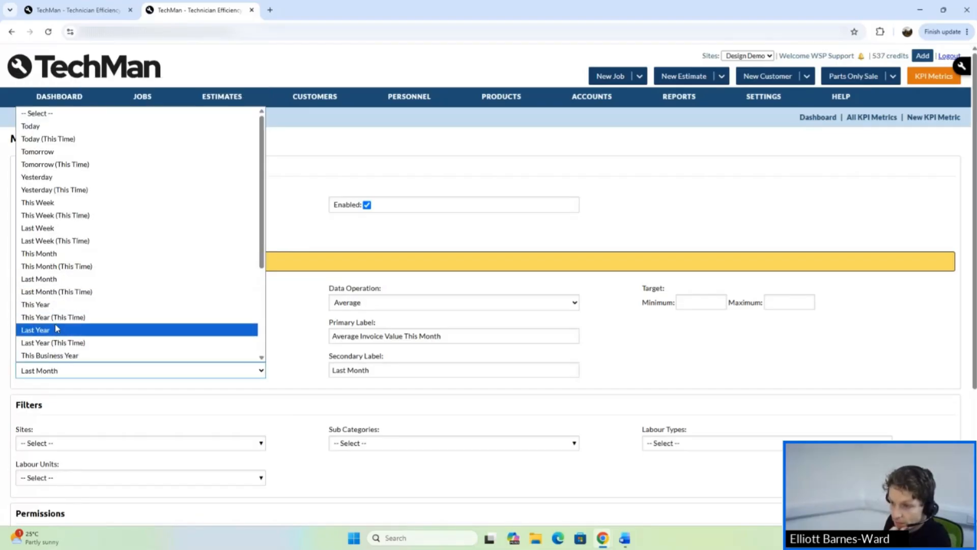
click(55, 328)
Step: Set the metric's data operation to Sum Total, save it, and return to the main dashboard
click(375, 303)
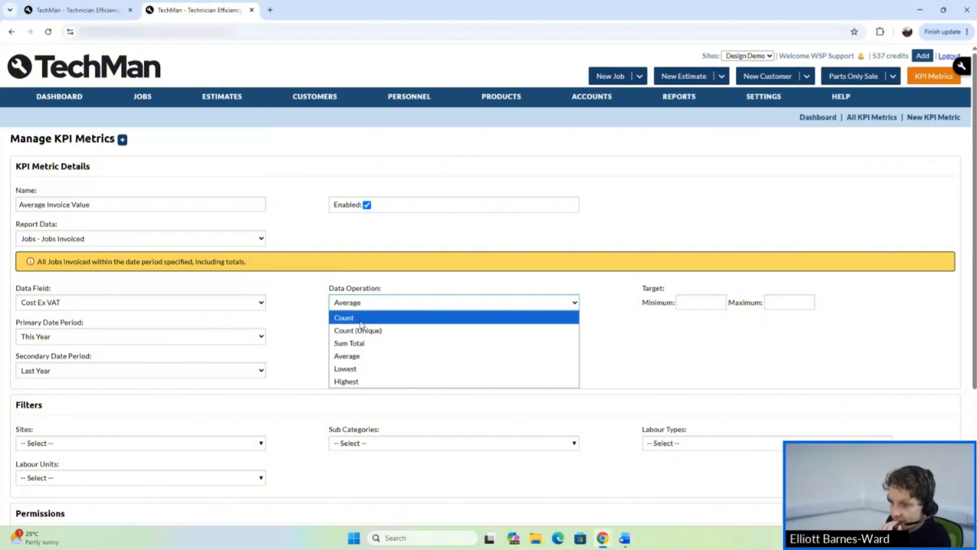
click(360, 323)
click(342, 303)
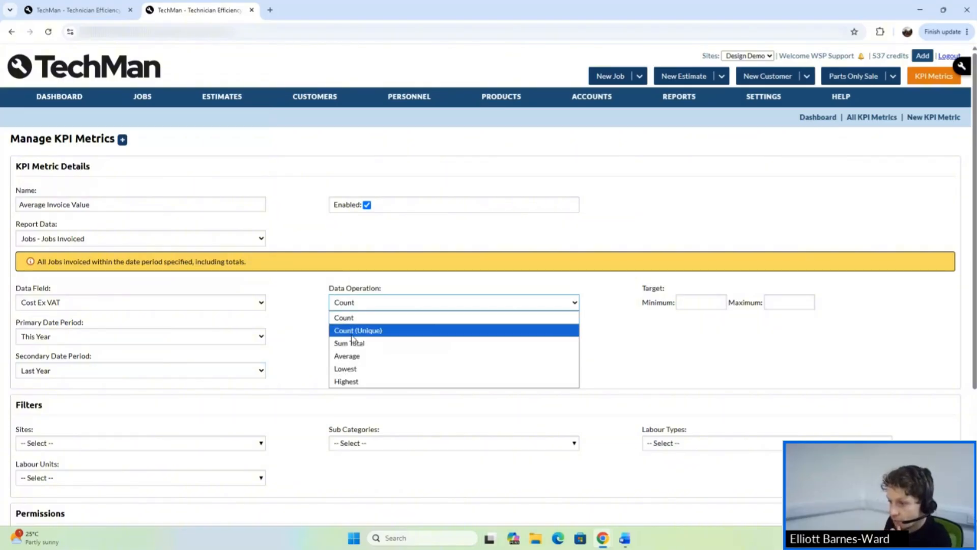
click(353, 342)
scroll(317, 369, down, 3)
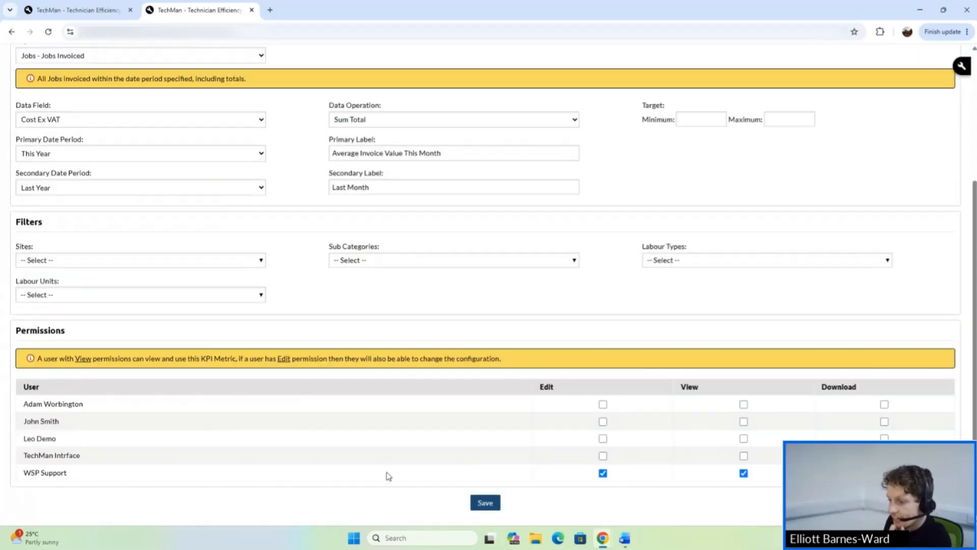
click(485, 503)
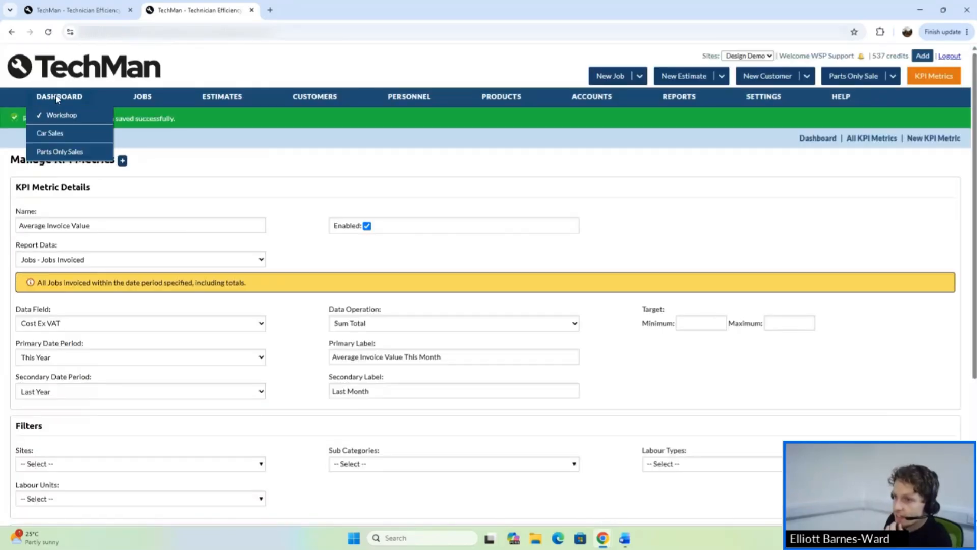
click(58, 97)
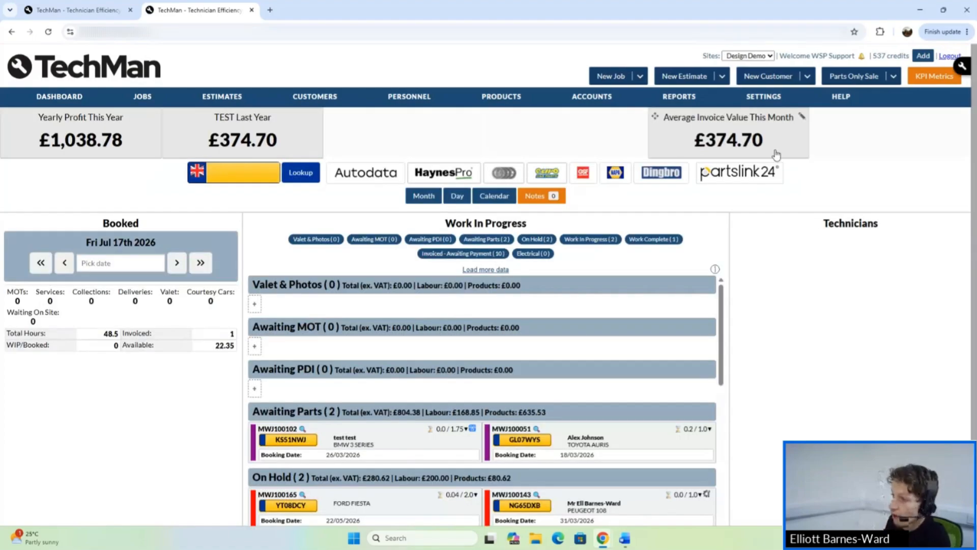
Step: Change the Average Invoice Value tile's display type to Label (Comparison)
click(920, 79)
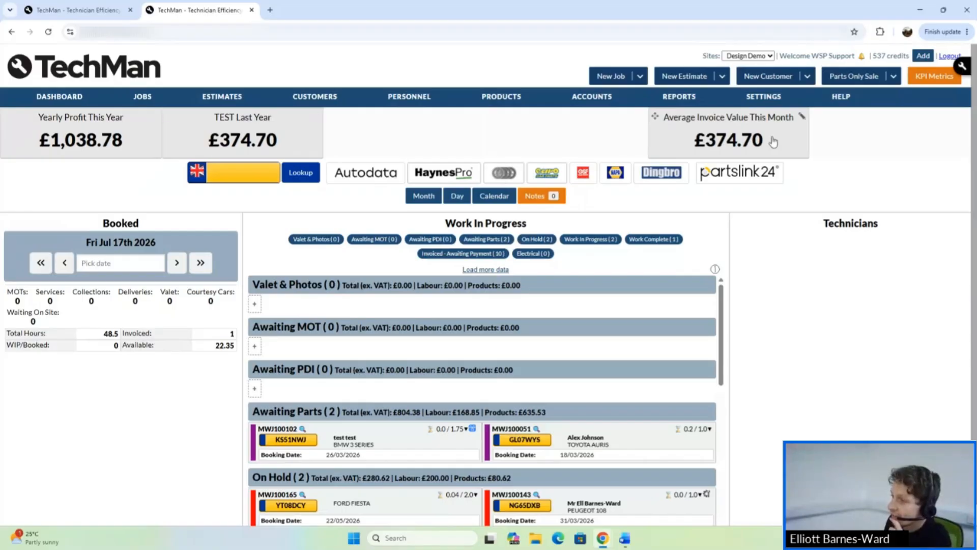
click(802, 119)
click(484, 293)
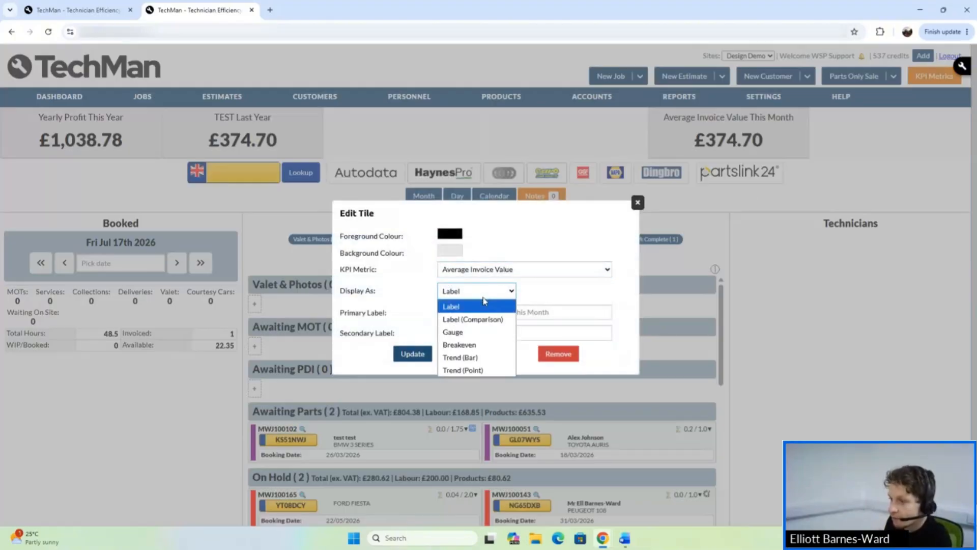
click(482, 319)
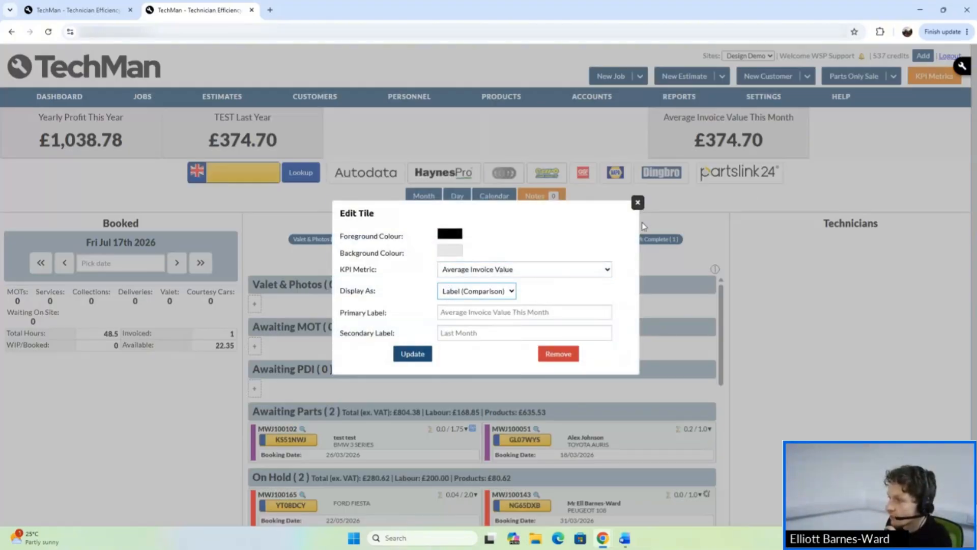
click(412, 353)
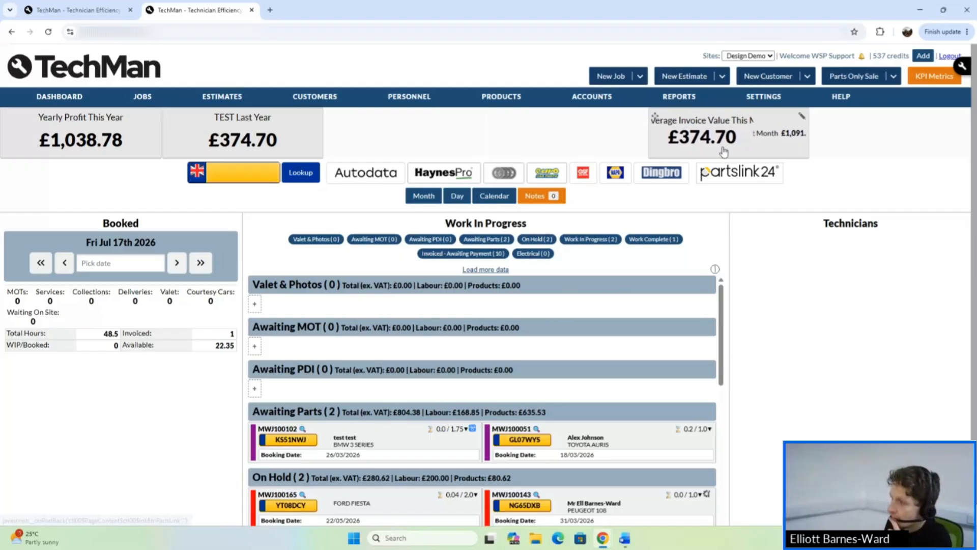
Step: Set the Average Invoice Value tile back to the plain Label display
click(801, 117)
click(462, 294)
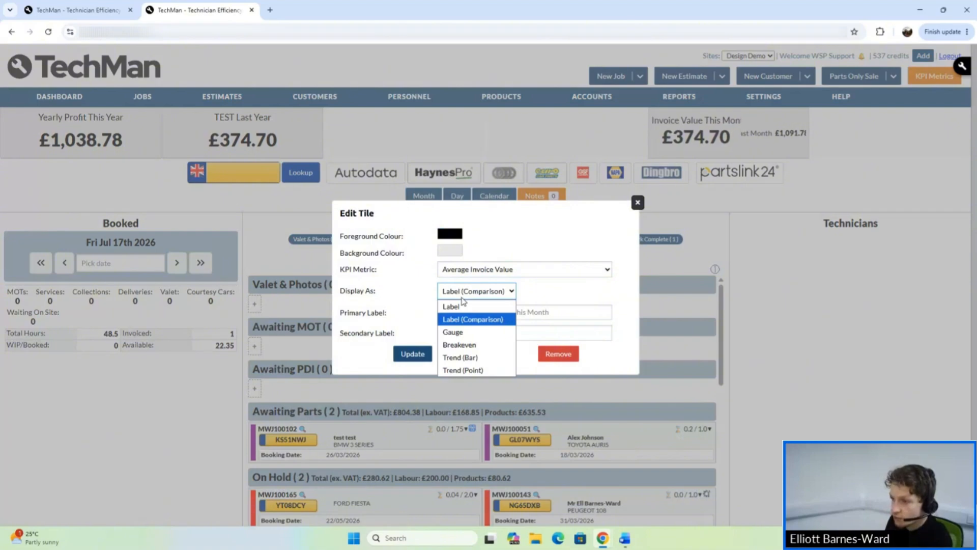
click(462, 306)
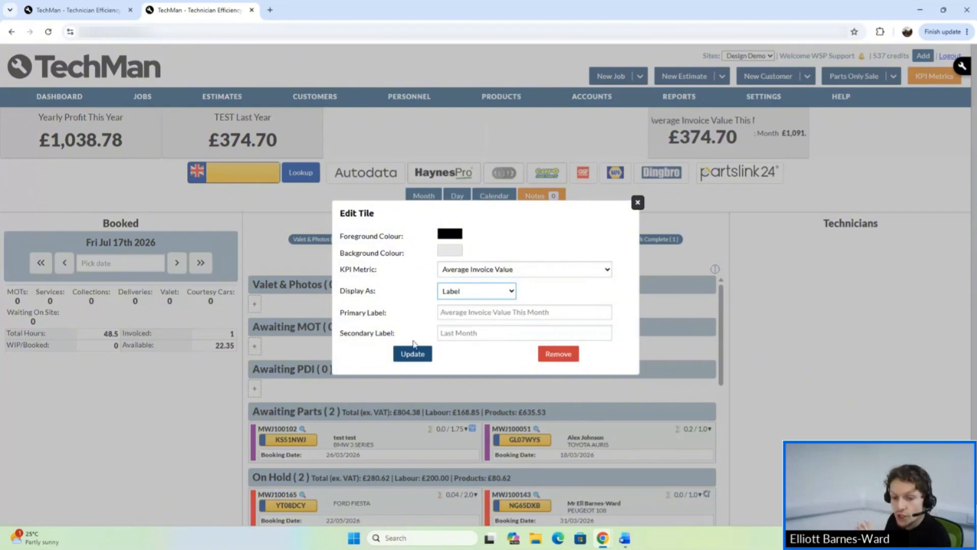
click(413, 352)
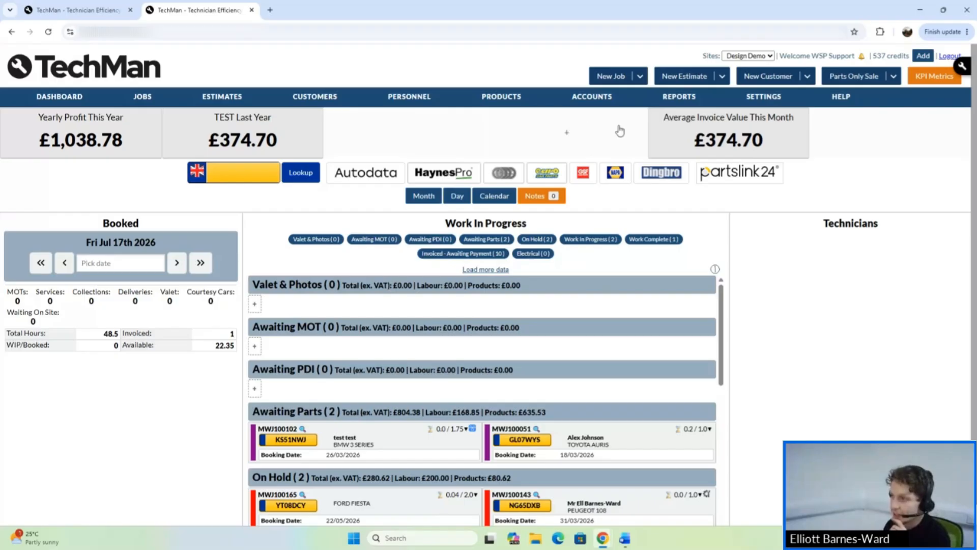
Step: Switch the Average Invoice Value tile from Label to Label (Comparison) once more
click(801, 119)
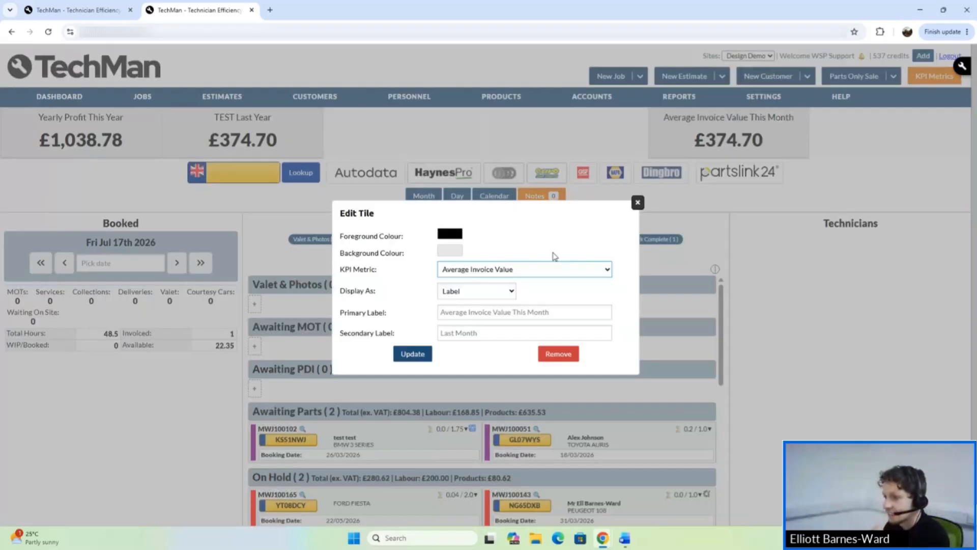
click(487, 289)
click(469, 326)
key(Down)
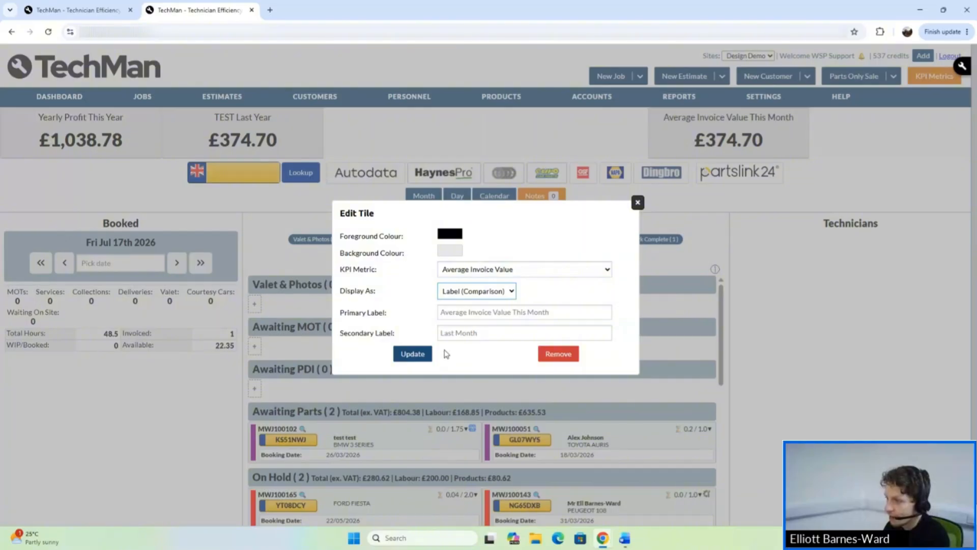
click(412, 353)
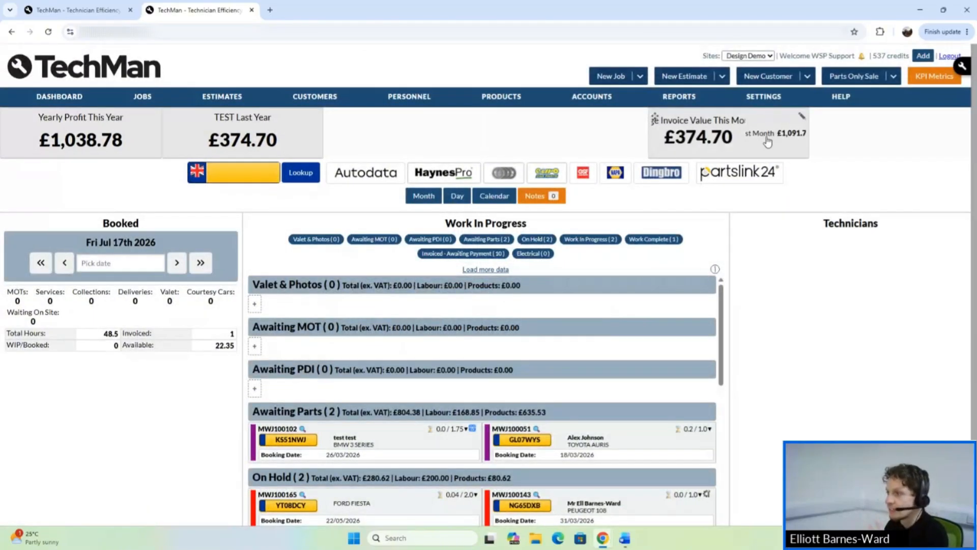
Step: Display the Average Invoice Value tile as a Gauge
click(803, 117)
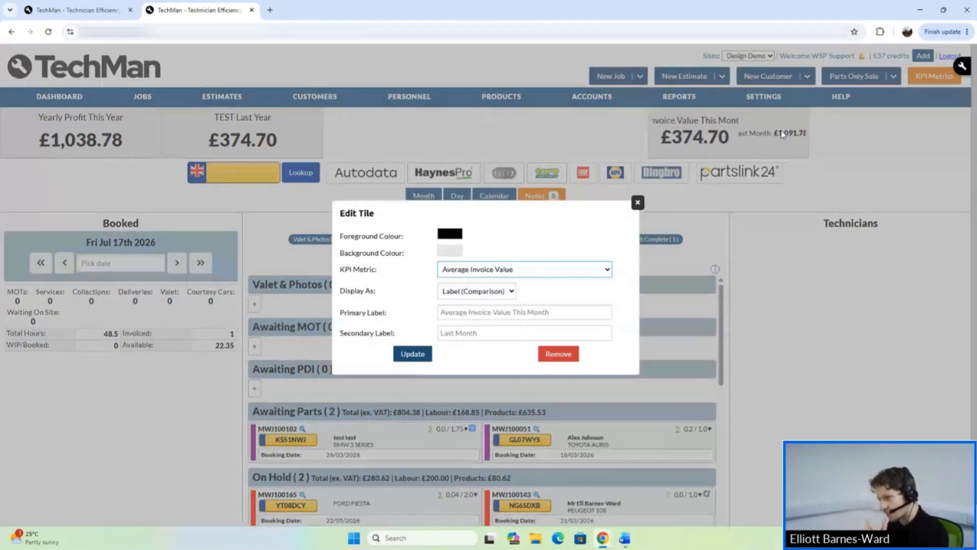
click(483, 299)
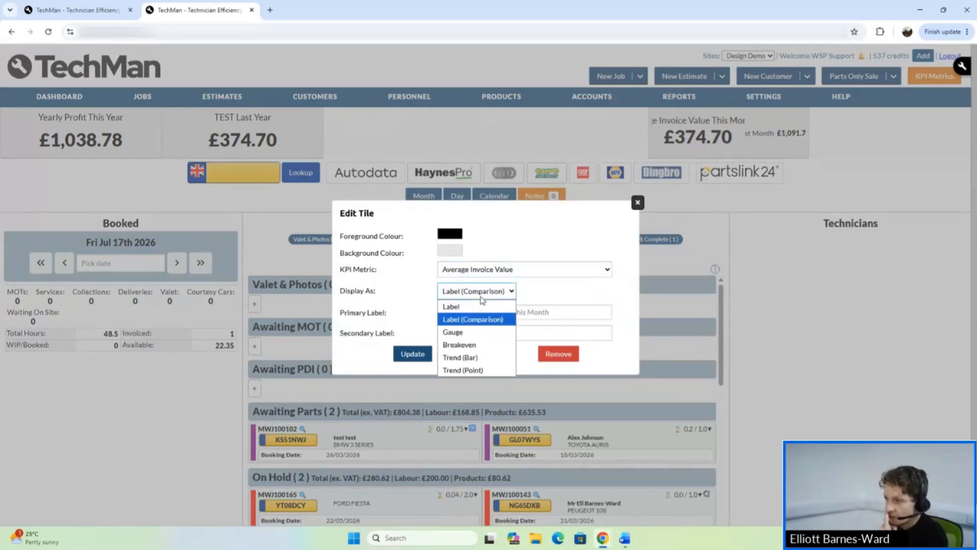
click(448, 331)
click(410, 353)
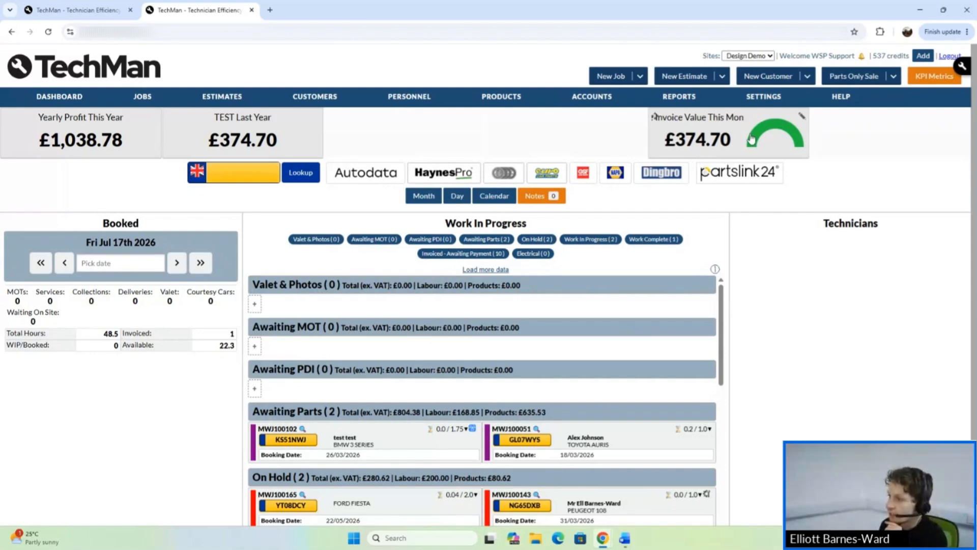
Step: Change the Average Invoice Value tile's display type to Breakeven and reopen its settings briefly without altering them
click(801, 116)
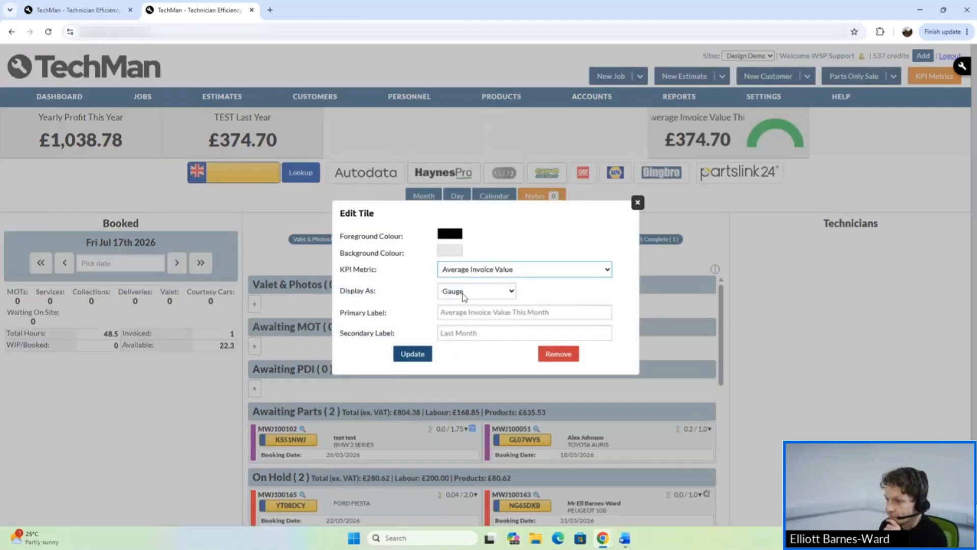
click(463, 294)
click(467, 353)
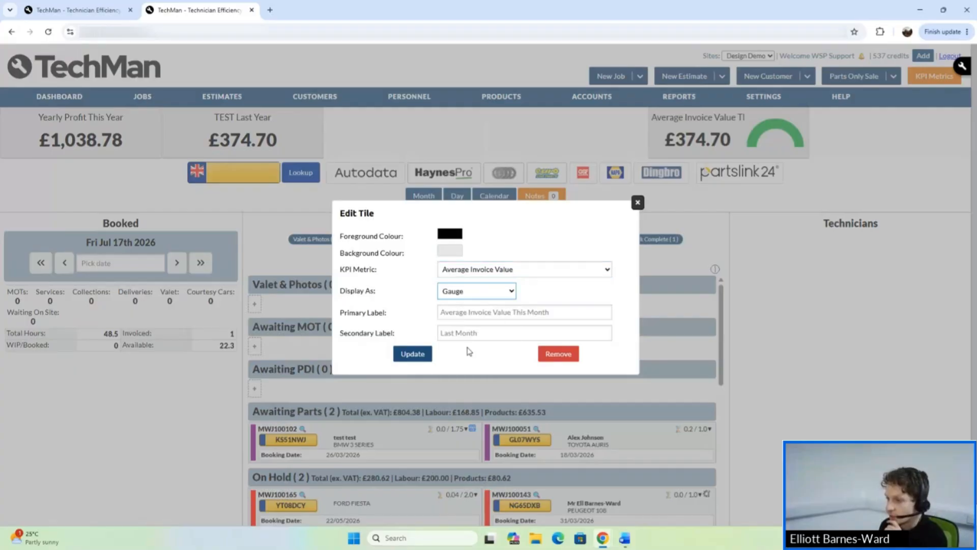
click(413, 354)
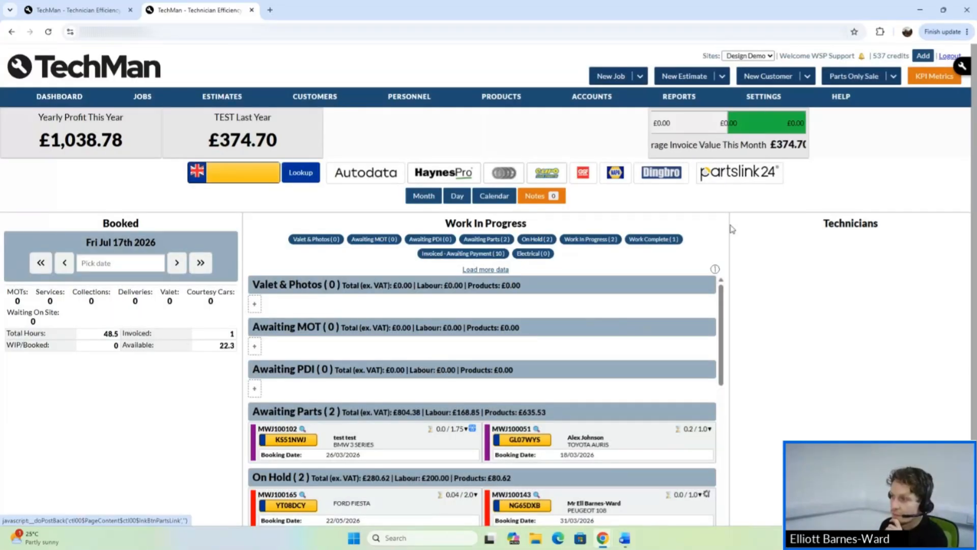
click(802, 117)
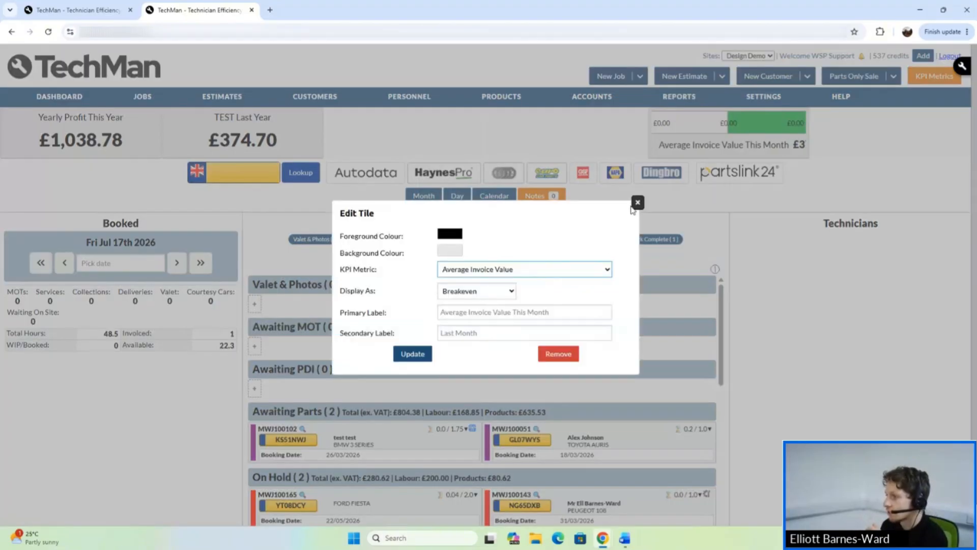
click(636, 205)
Step: Open the TEST metric from the list of all KPI metrics and review its minimum target and available report data sources
click(929, 76)
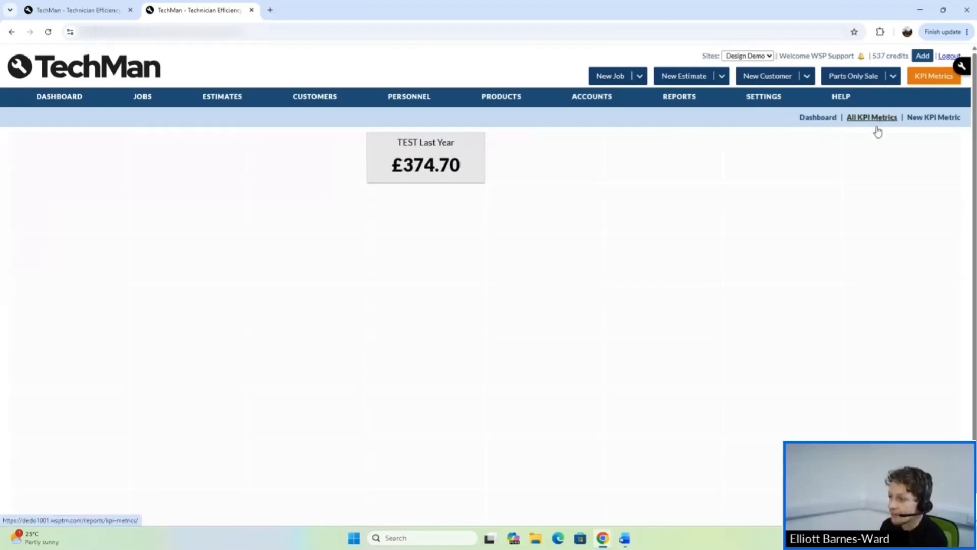
click(872, 118)
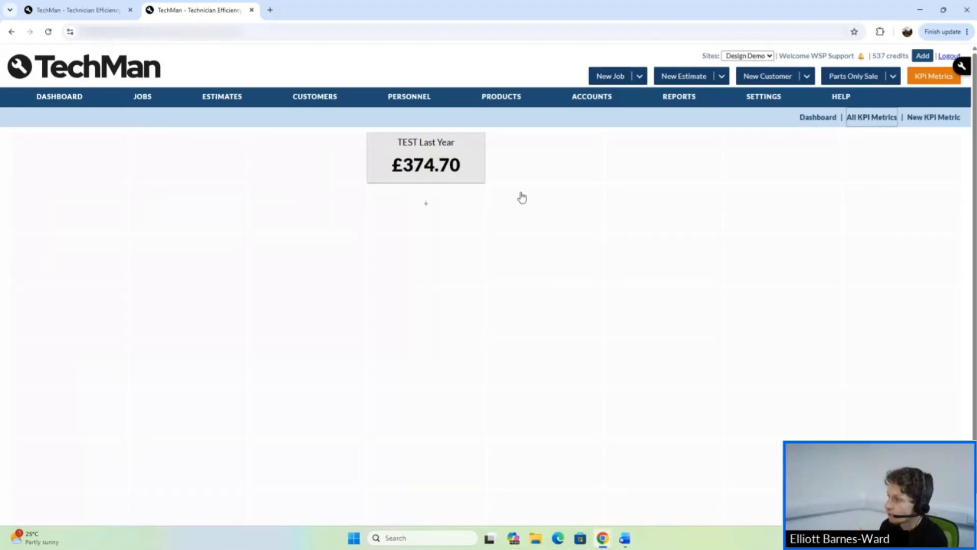
click(869, 119)
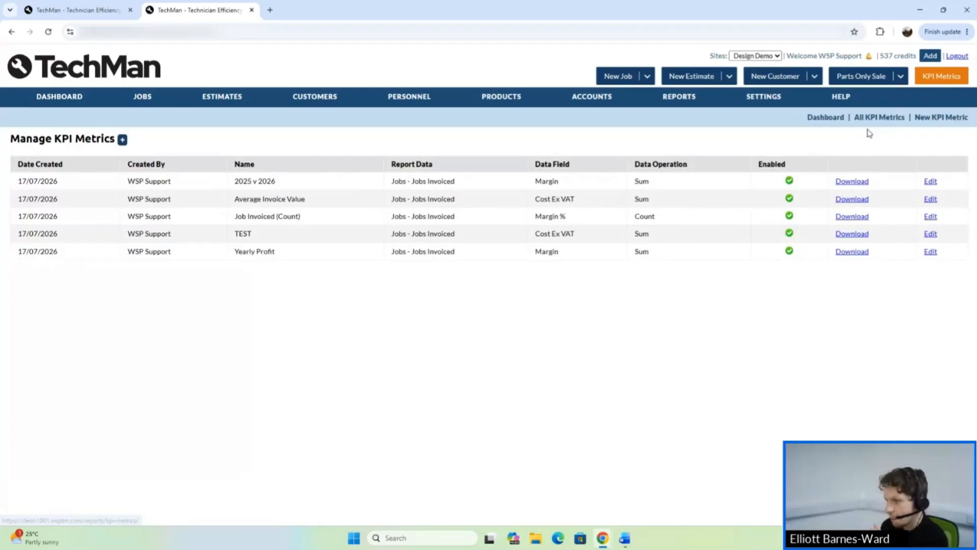
click(930, 234)
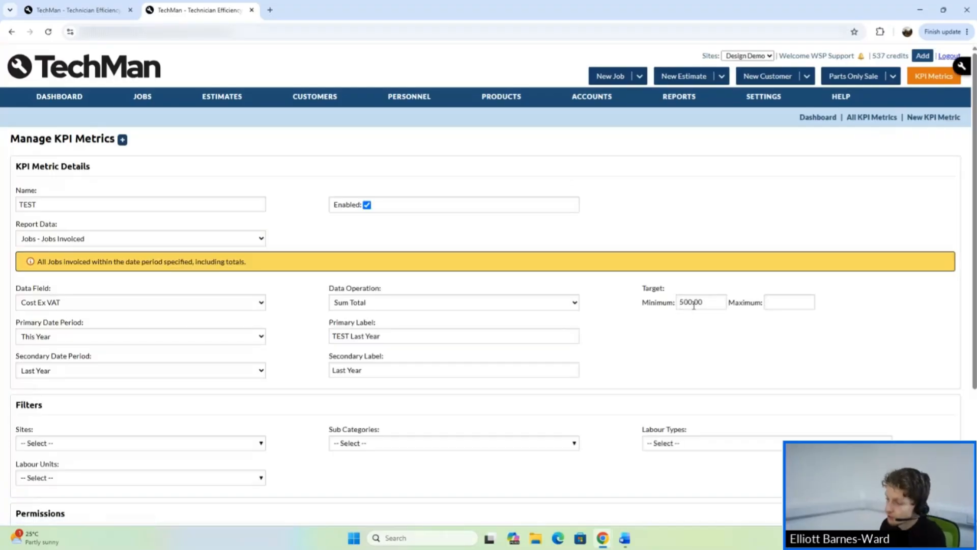
click(706, 305)
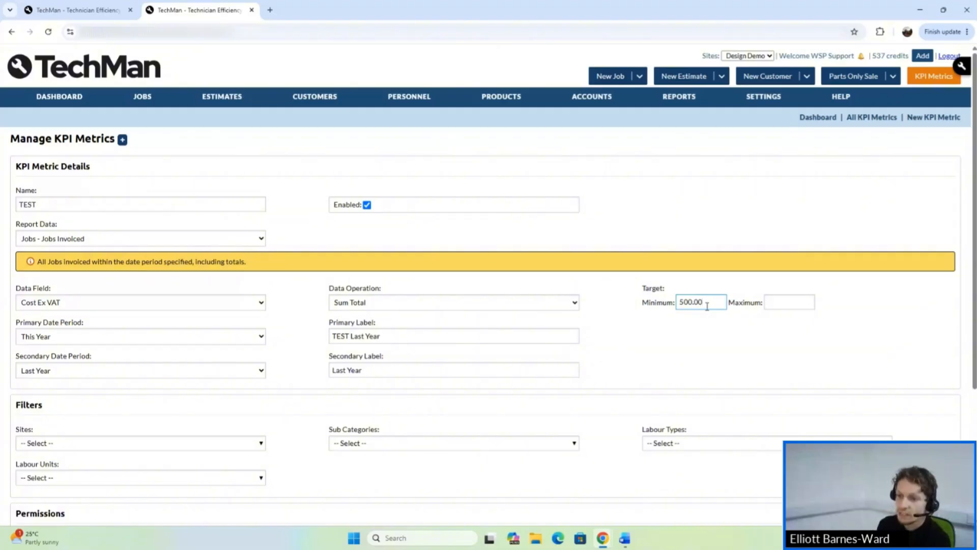
click(143, 237)
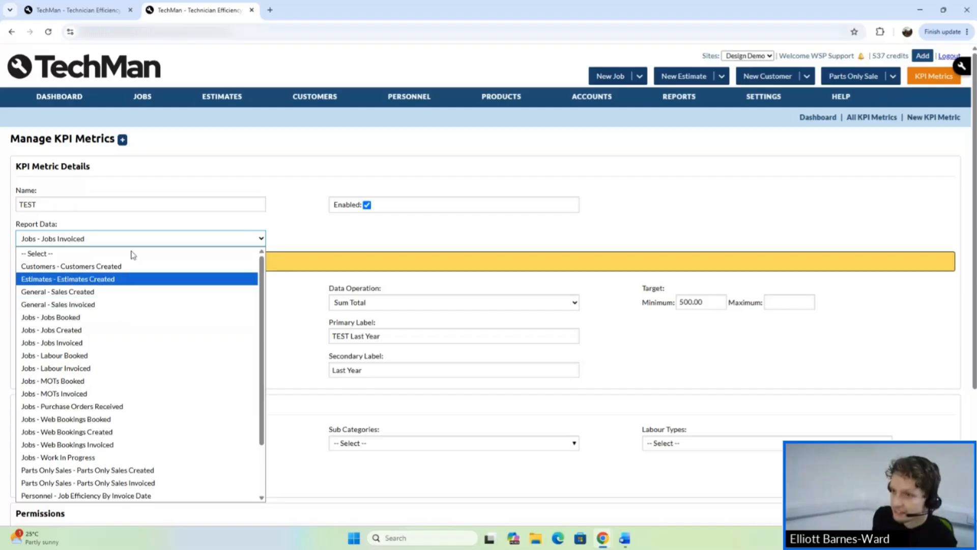
Step: Return to the main dashboard and review the metric and display type choices for a new tile, closing it without adding anything
click(54, 104)
click(54, 103)
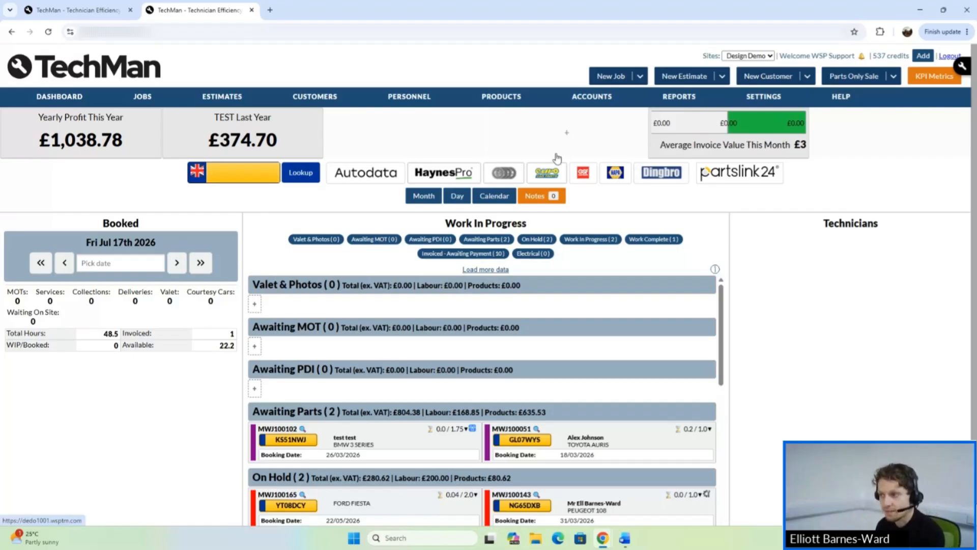
click(561, 136)
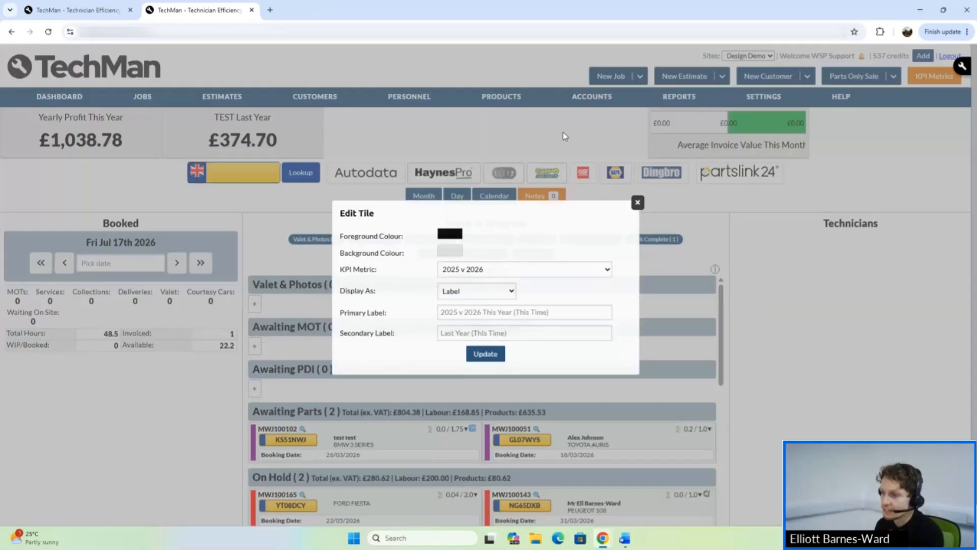
click(469, 276)
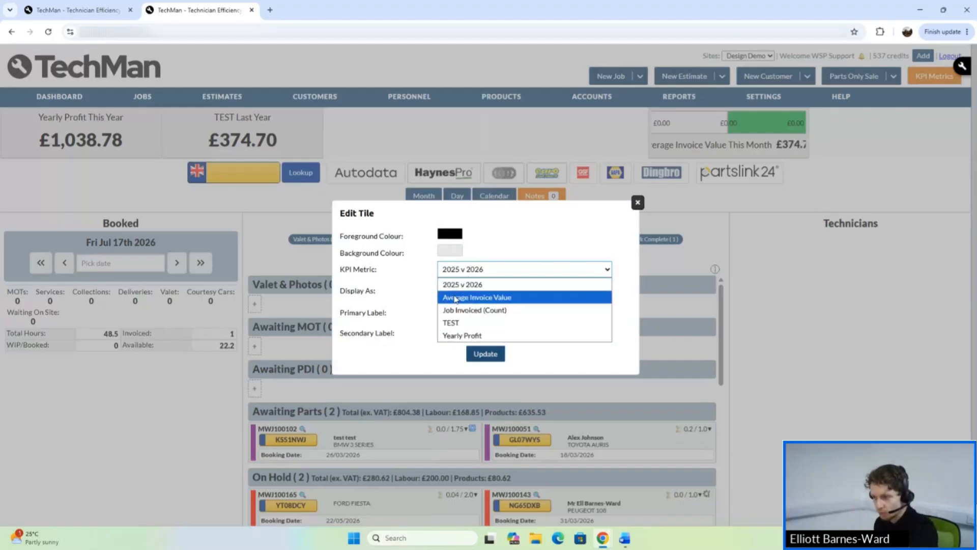
click(416, 302)
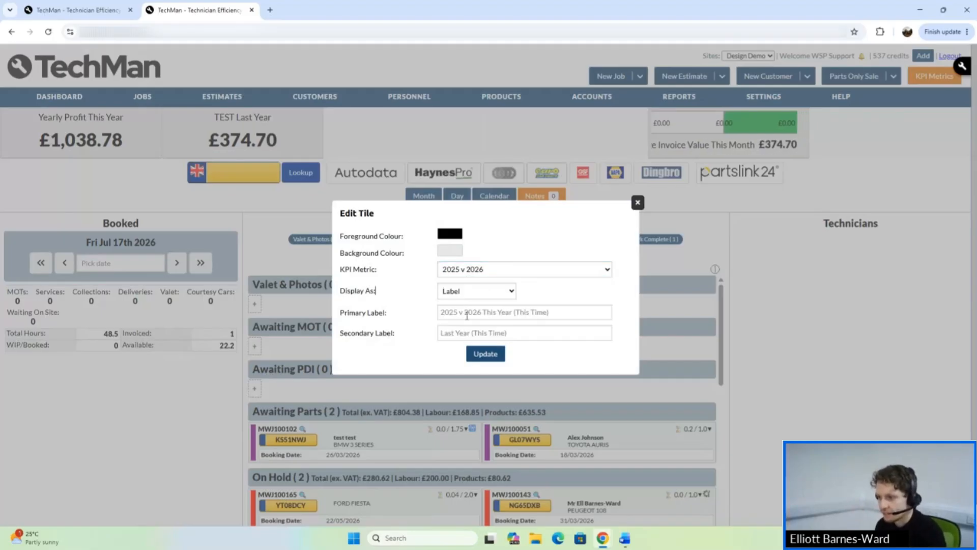
click(459, 290)
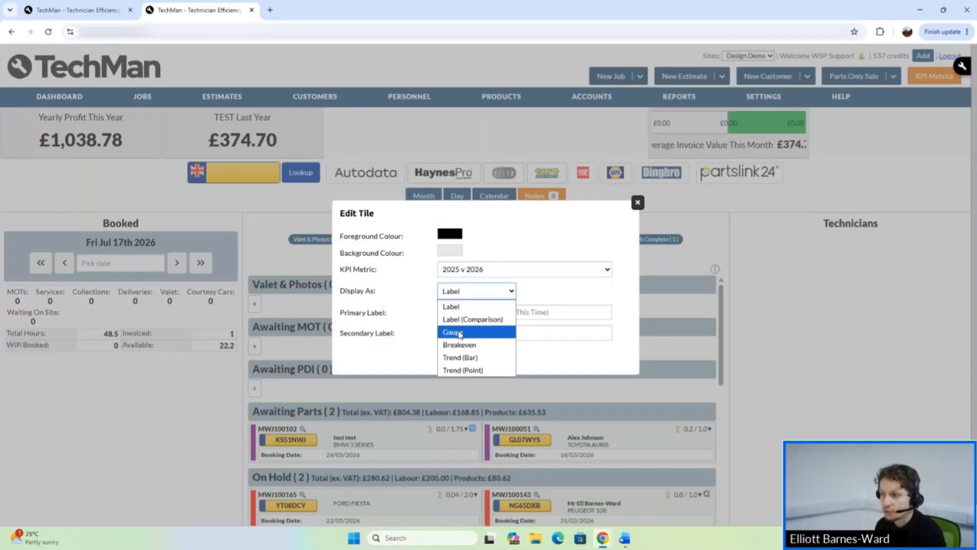
click(637, 202)
click(637, 201)
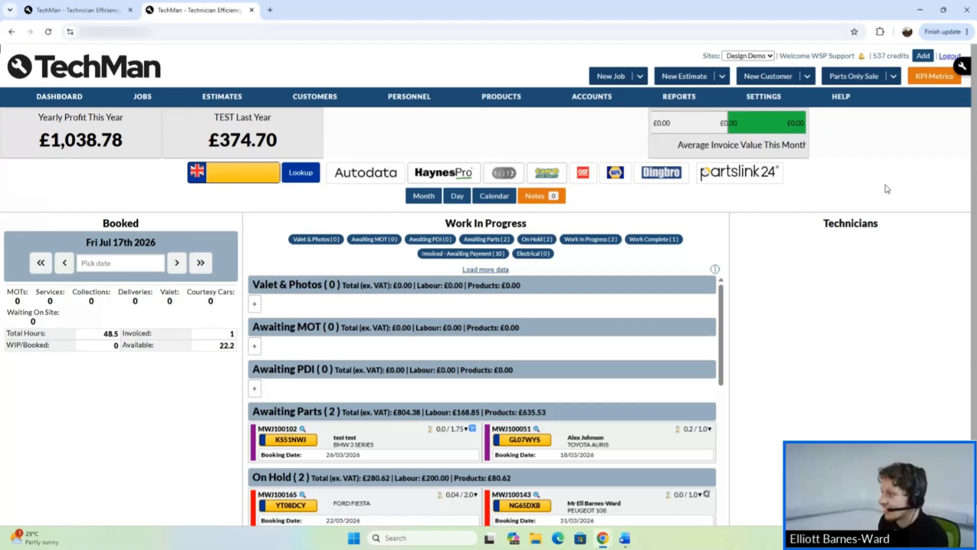
Step: Open the 2025 v 2026 metric from the KPI metrics list and review its report data and data field options
click(934, 76)
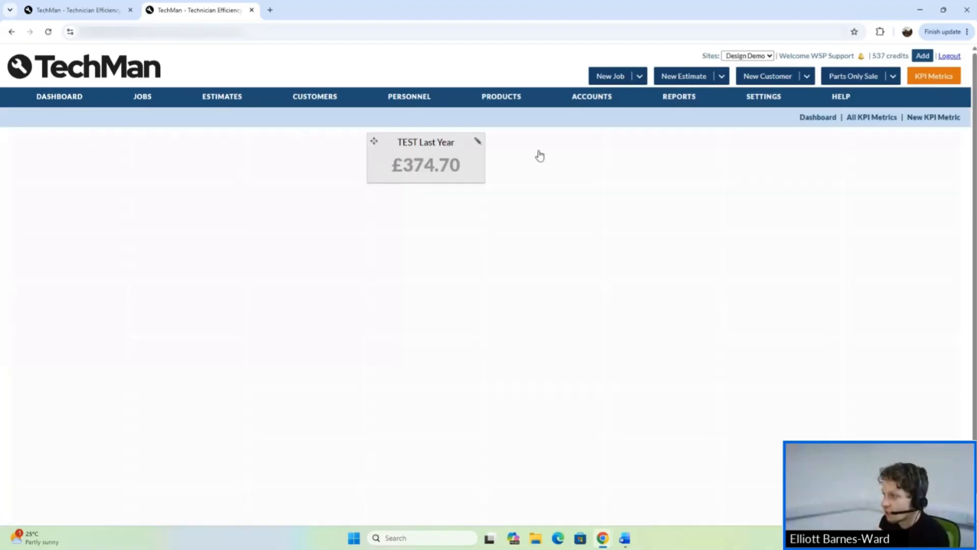
click(863, 117)
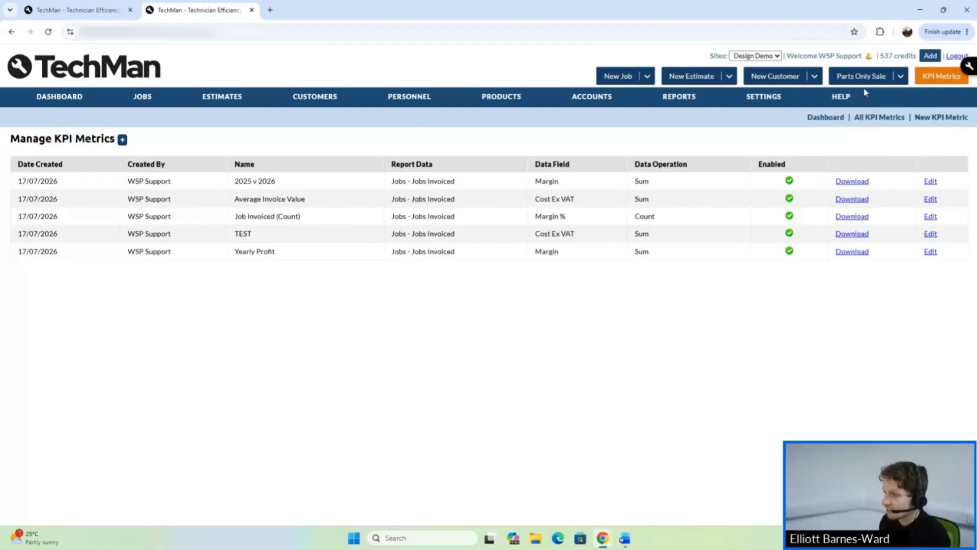
click(930, 182)
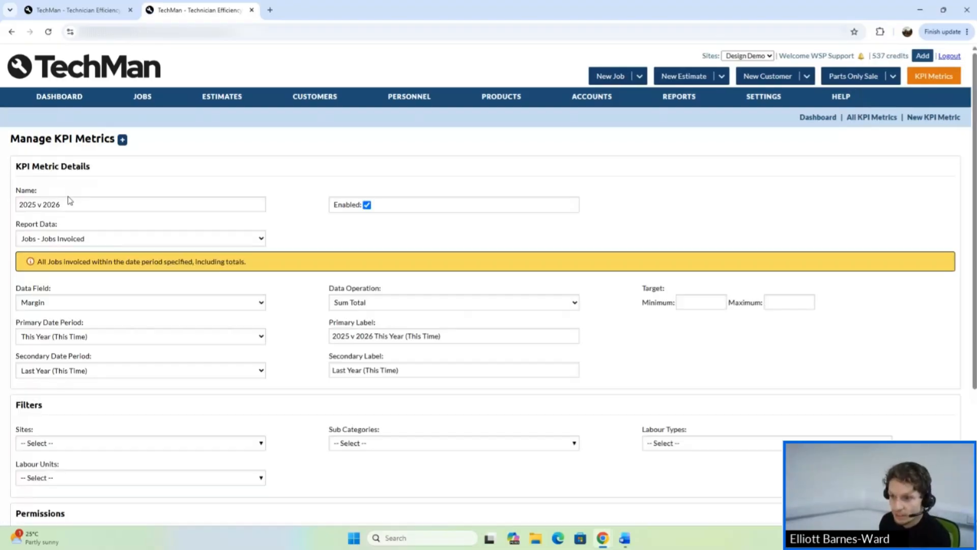
click(81, 239)
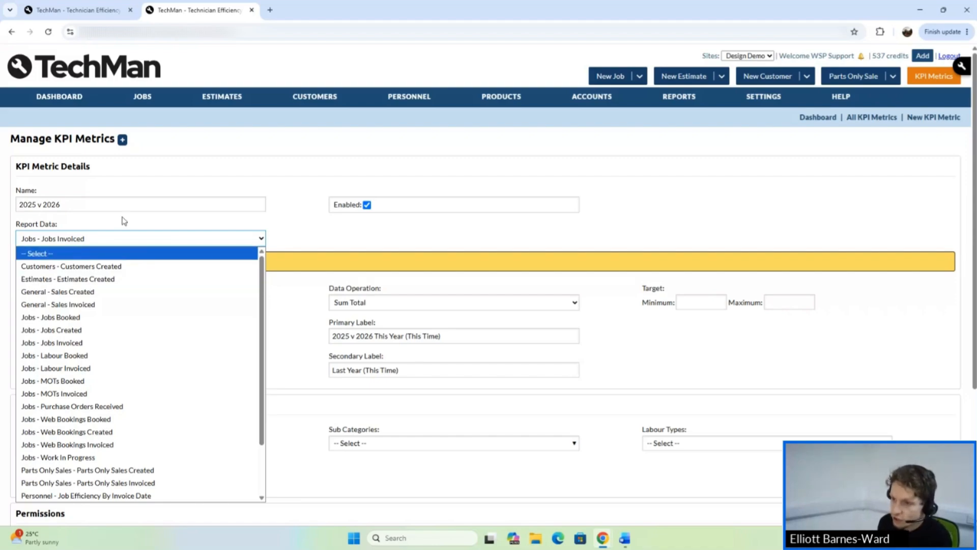
click(292, 231)
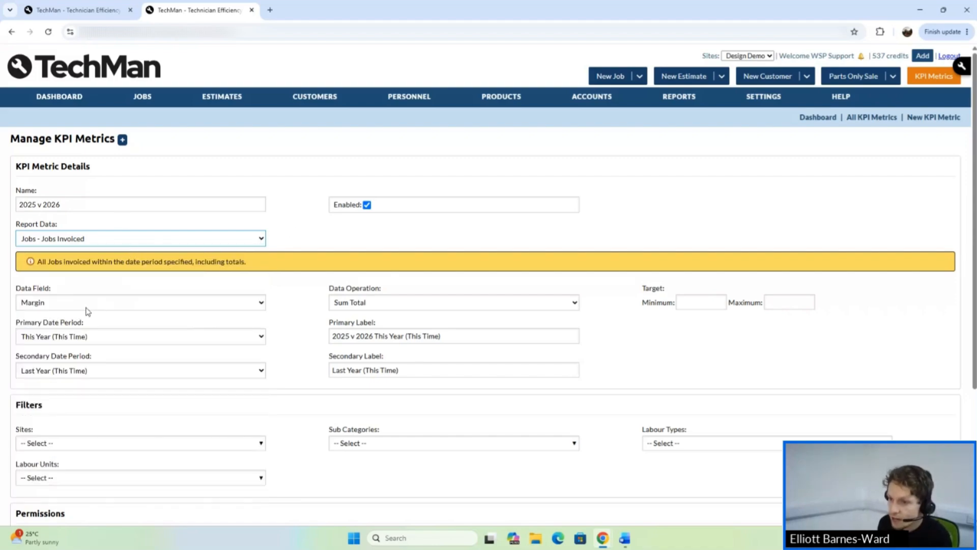
click(89, 304)
click(307, 227)
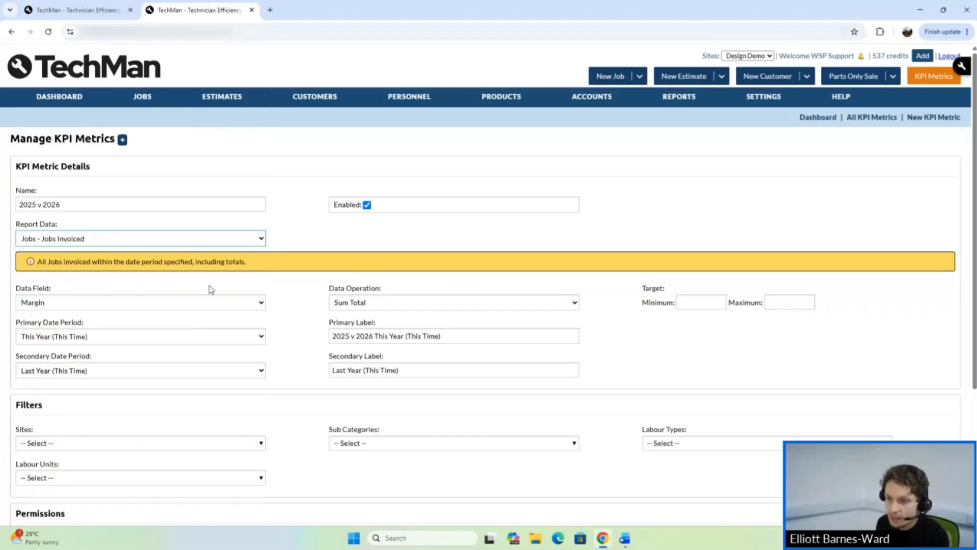